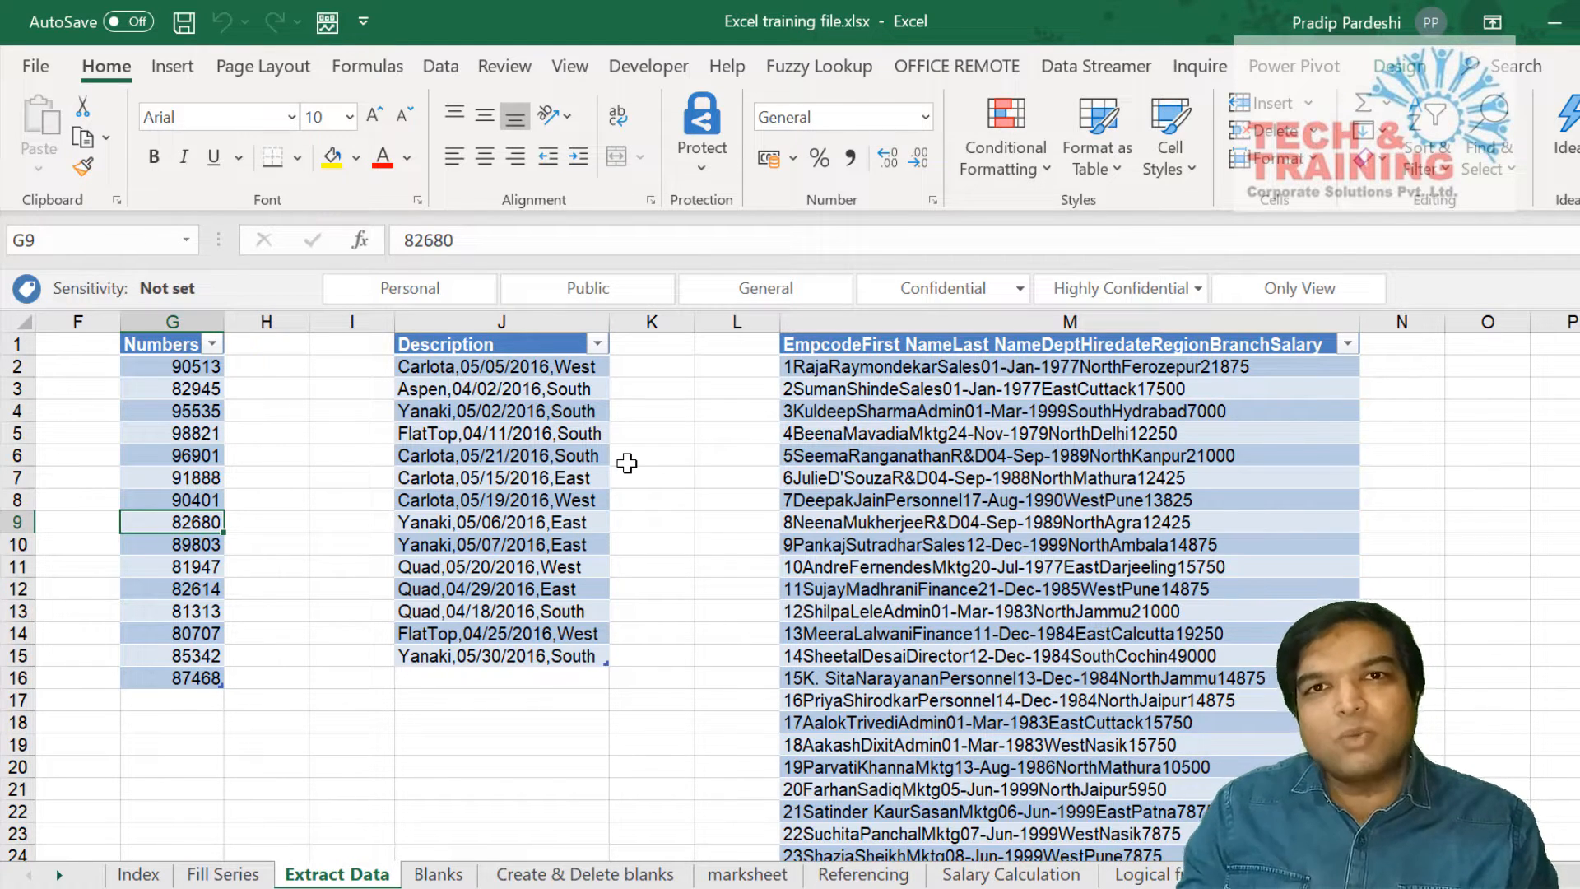
Switch to Power BI Desktop and choose the ExtractDate and ExtractNumbers8 tables of Excel training file.xlsx for import.
{"action": "scroll", "coordinate": [627, 463], "scroll_direction": "left", "scroll_amount": 2}
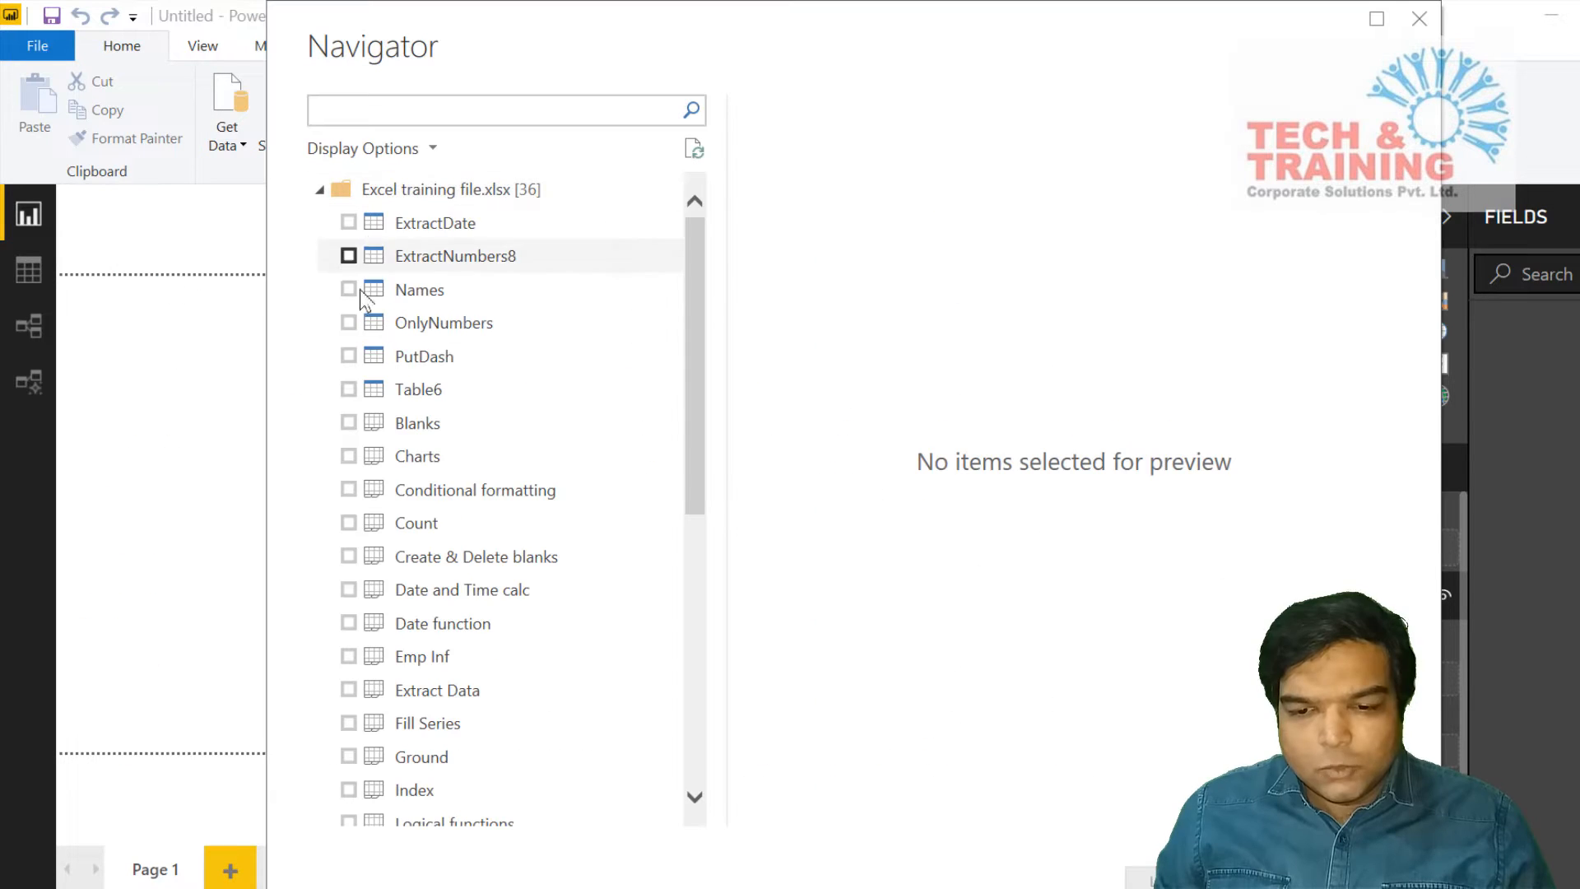
{"action": "left_click", "coordinate": [349, 223]}
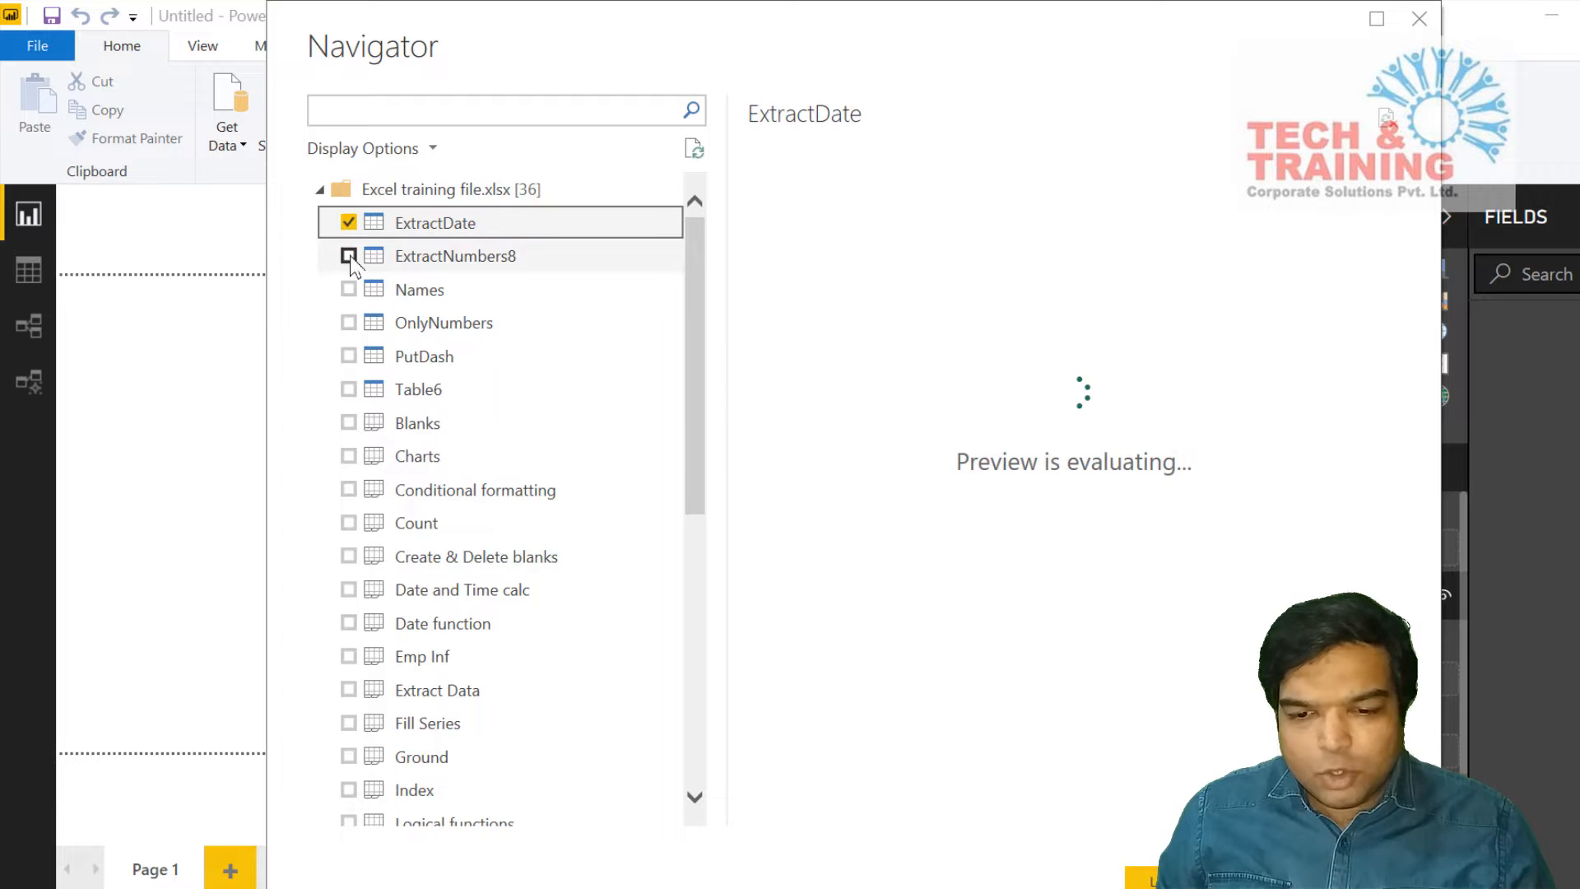
{"action": "left_click", "coordinate": [349, 256]}
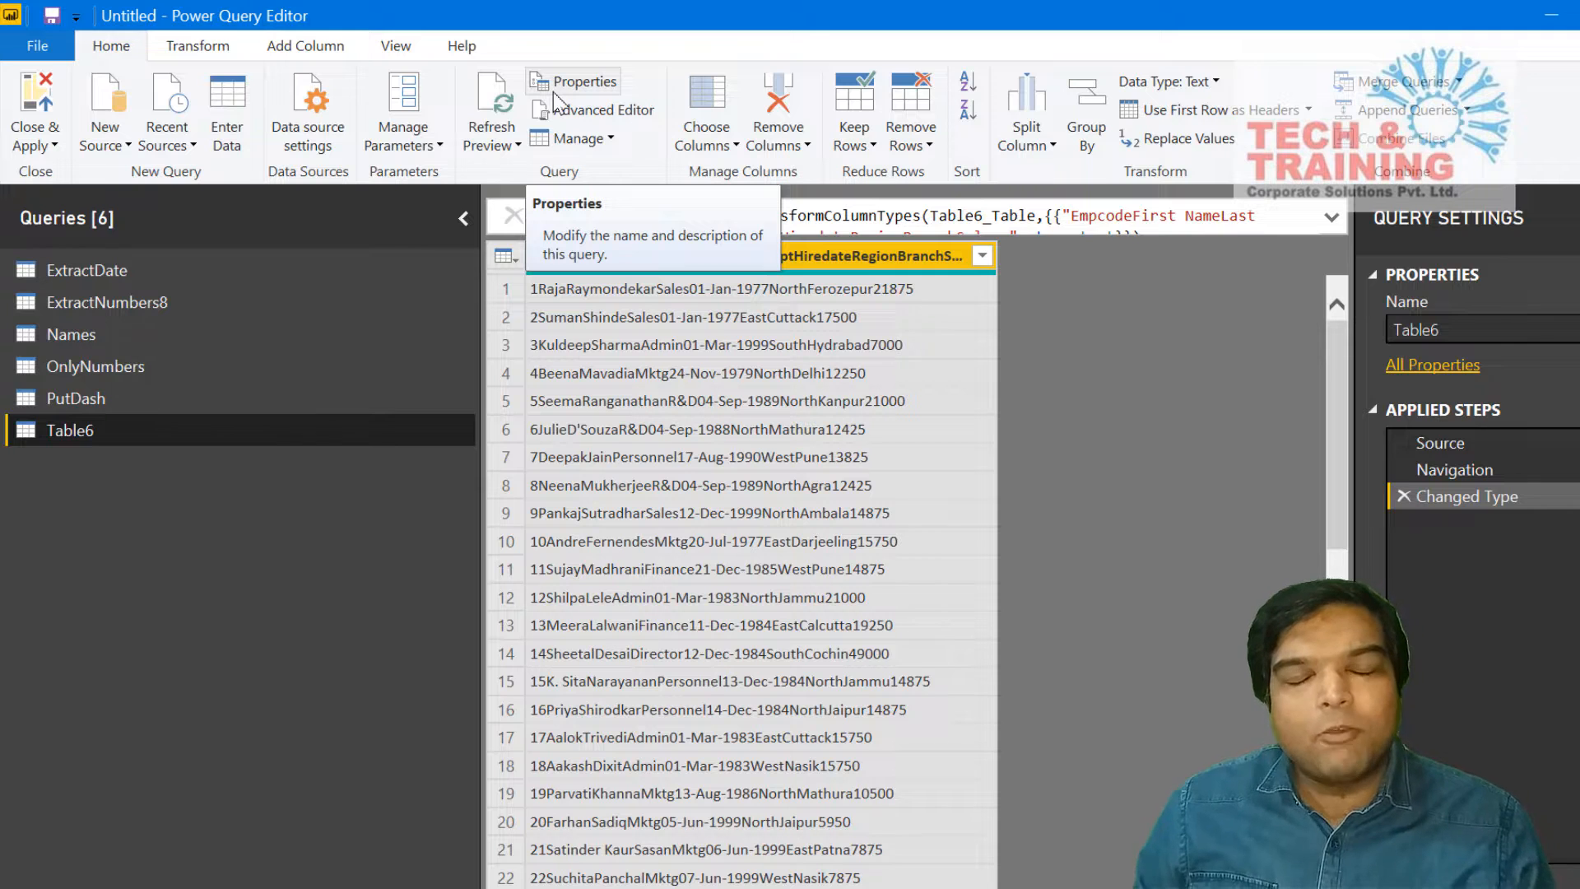
Duplicate the Data column in the ExtractNumbers8 query.
{"action": "left_click", "coordinate": [84, 265]}
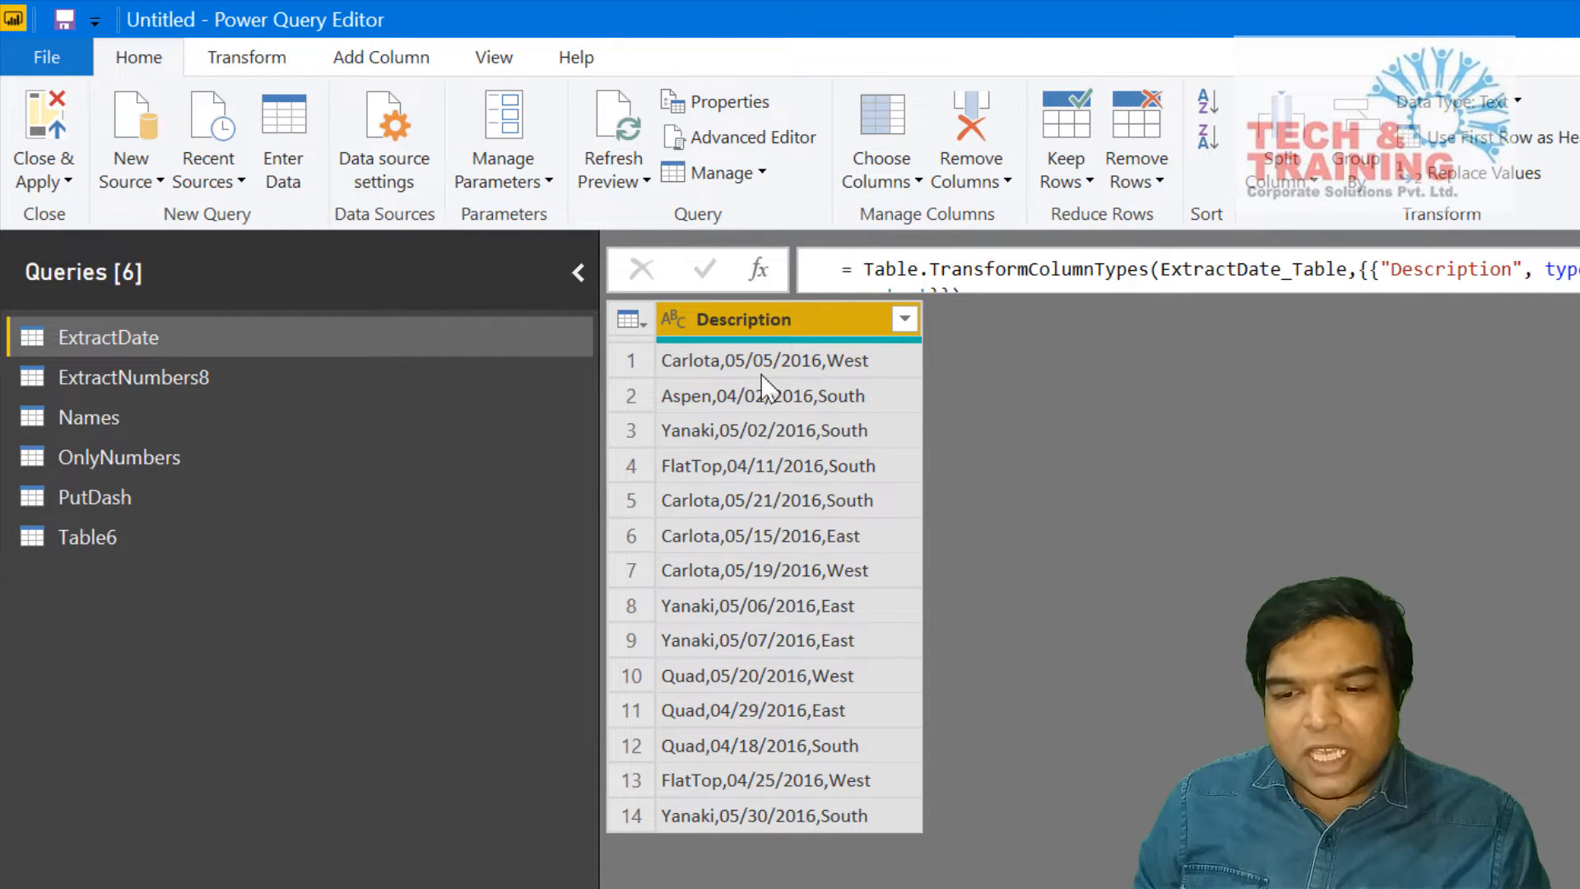
{"action": "left_click", "coordinate": [201, 378]}
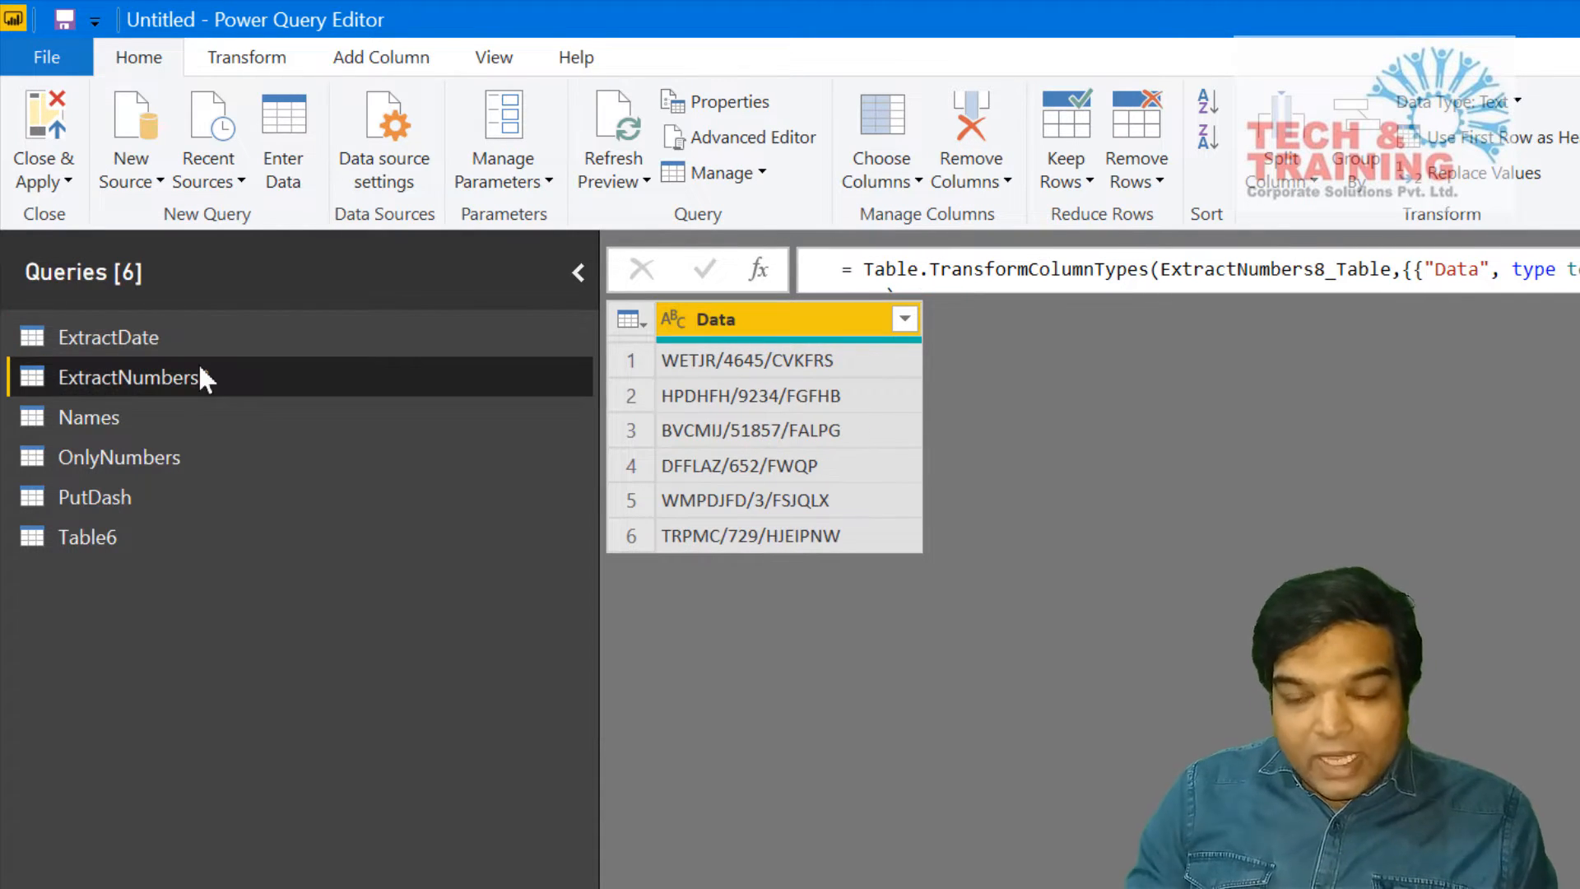
{"action": "left_click", "coordinate": [782, 318]}
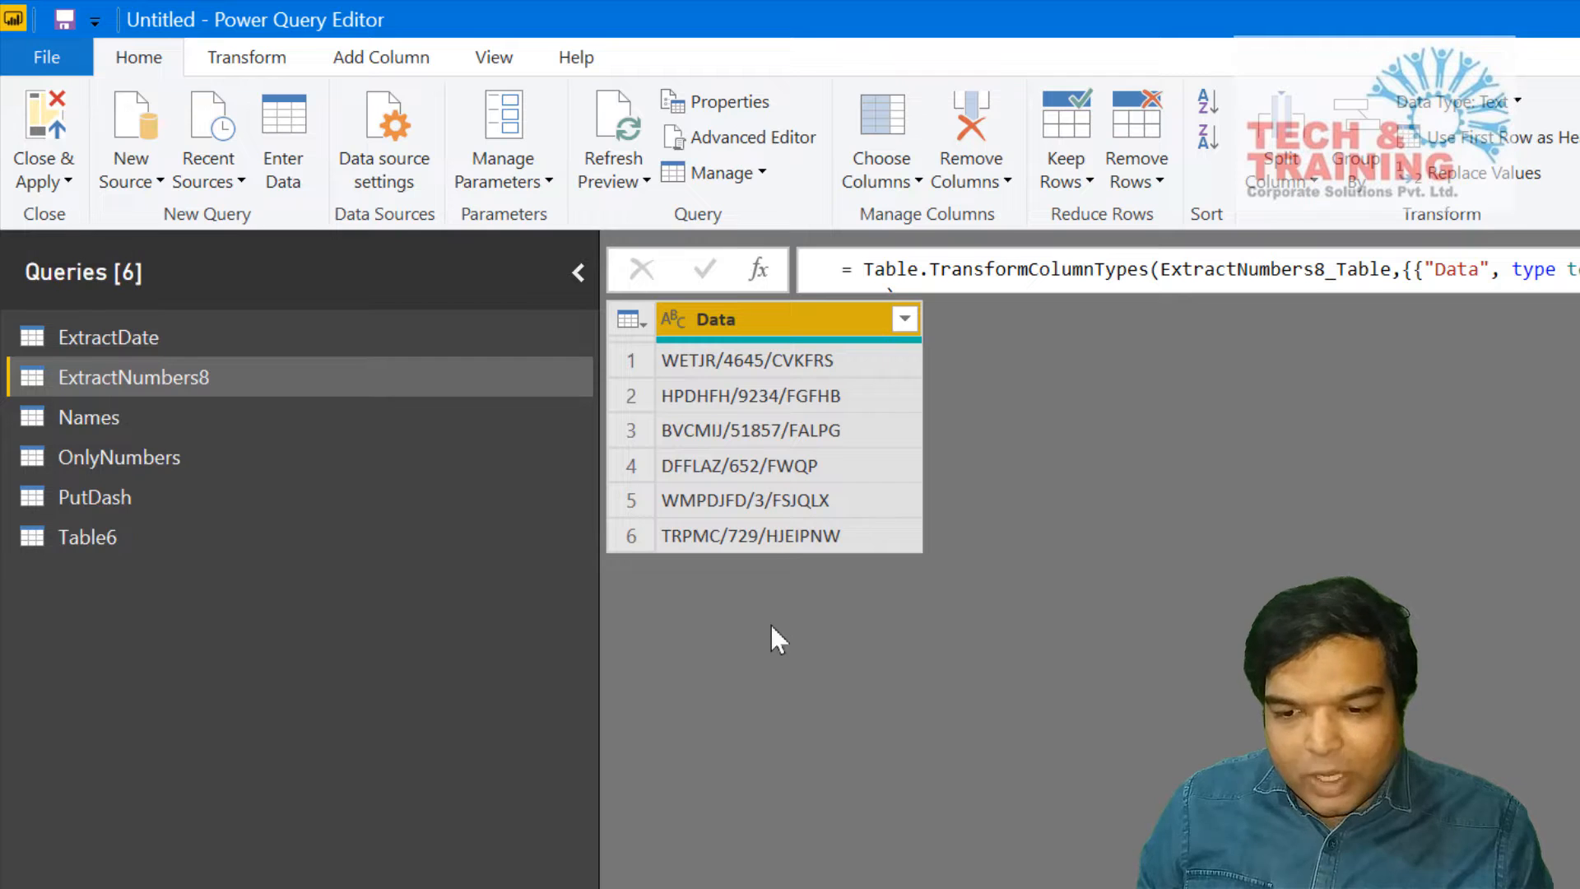
{"action": "right_click", "coordinate": [802, 321]}
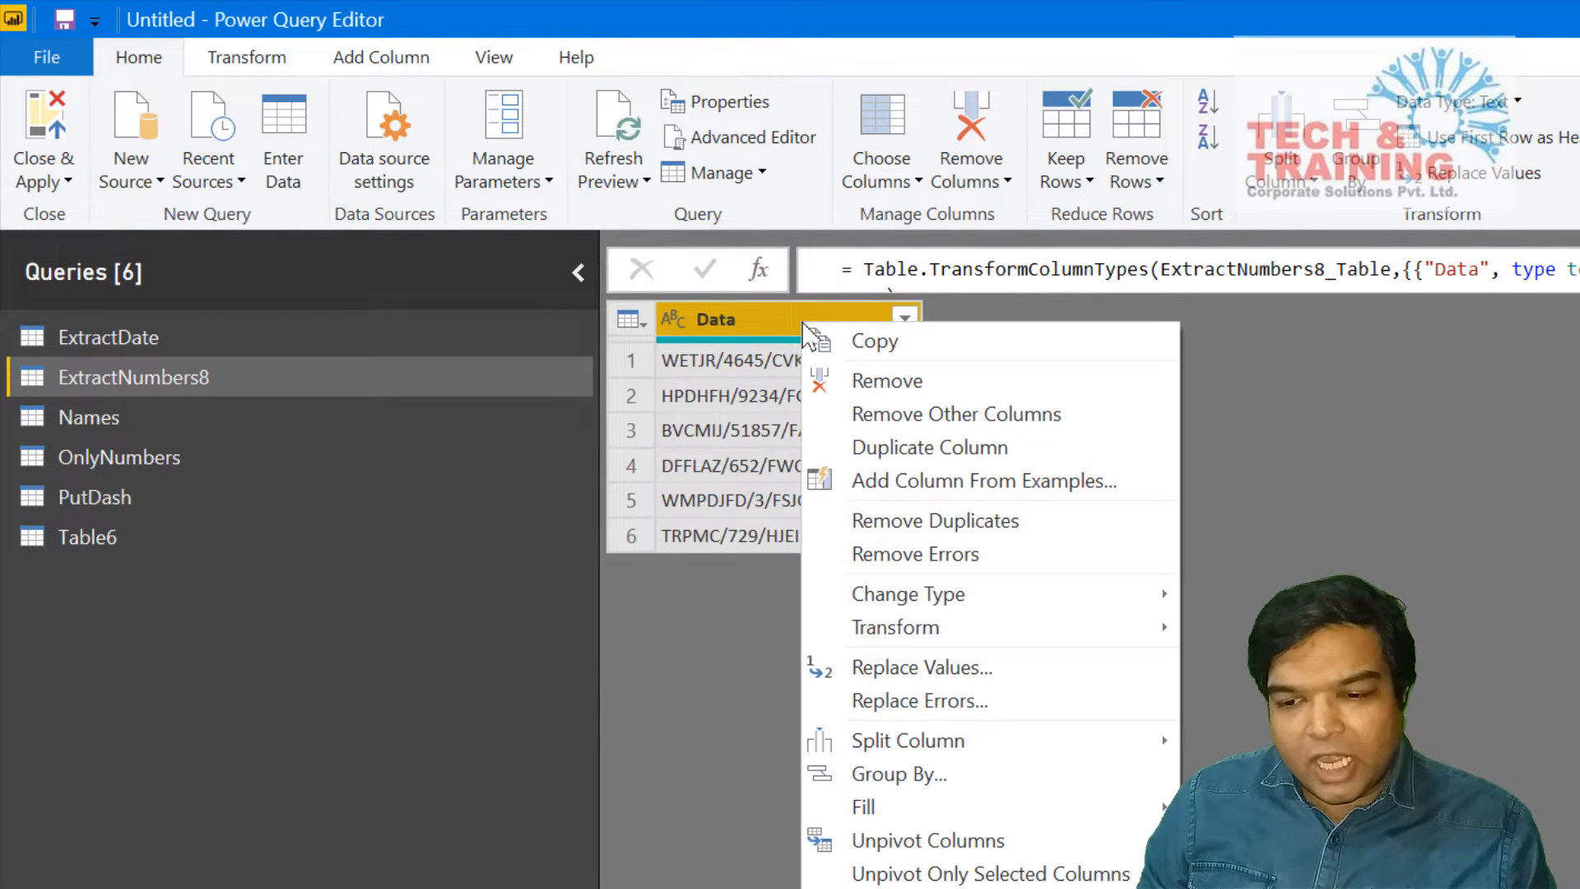
{"action": "left_click", "coordinate": [873, 451]}
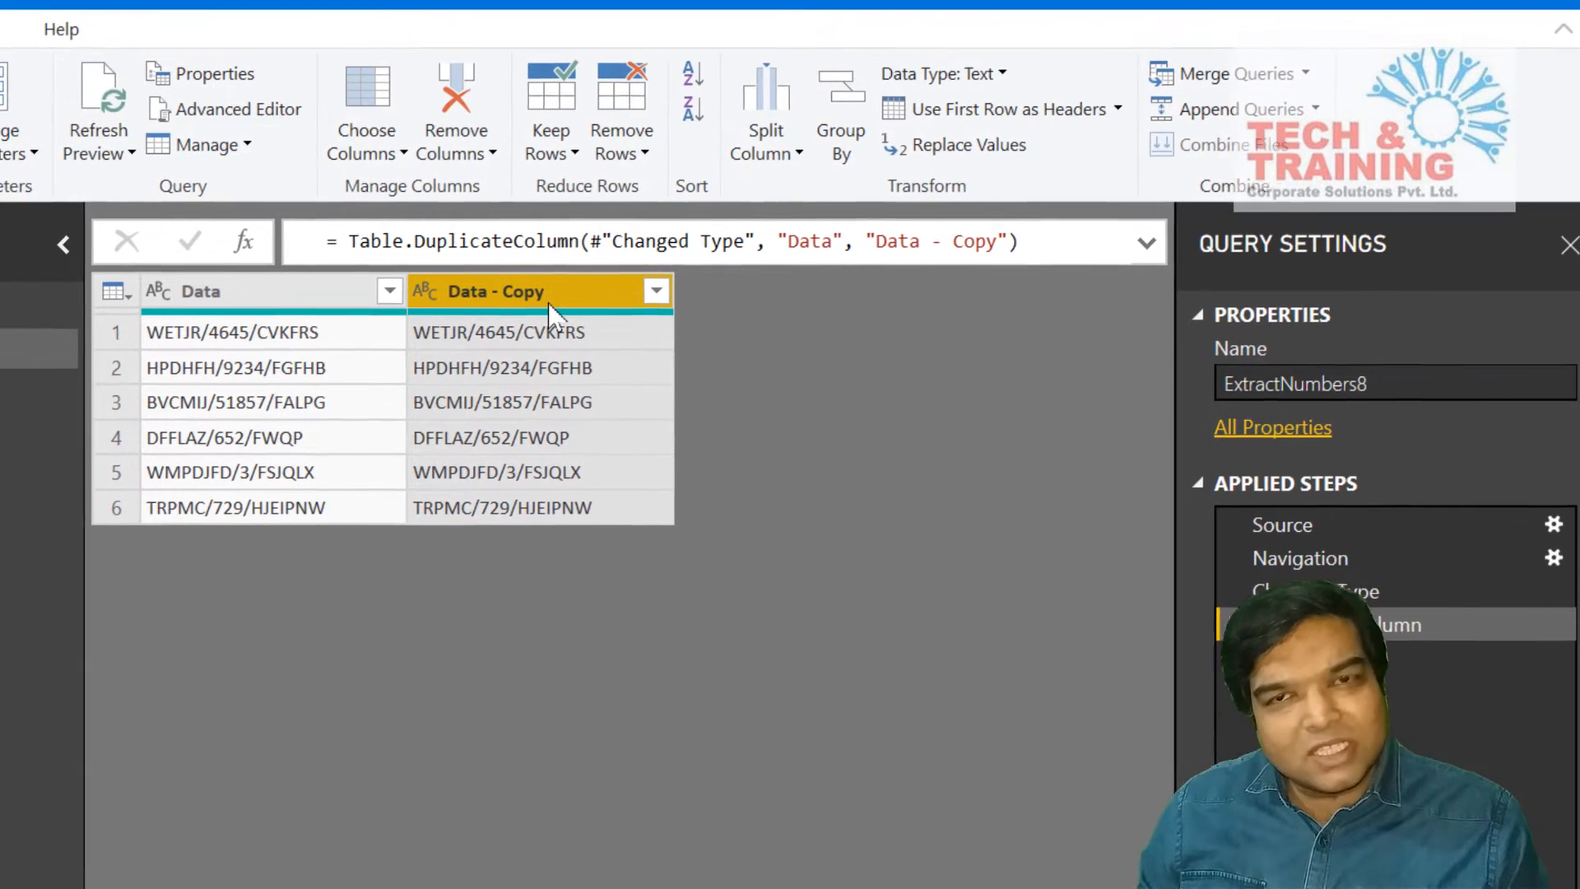
Split the Data - Copy column by the custom delimiter "/" at each occurrence of the delimiter.
{"action": "left_click", "coordinate": [756, 141]}
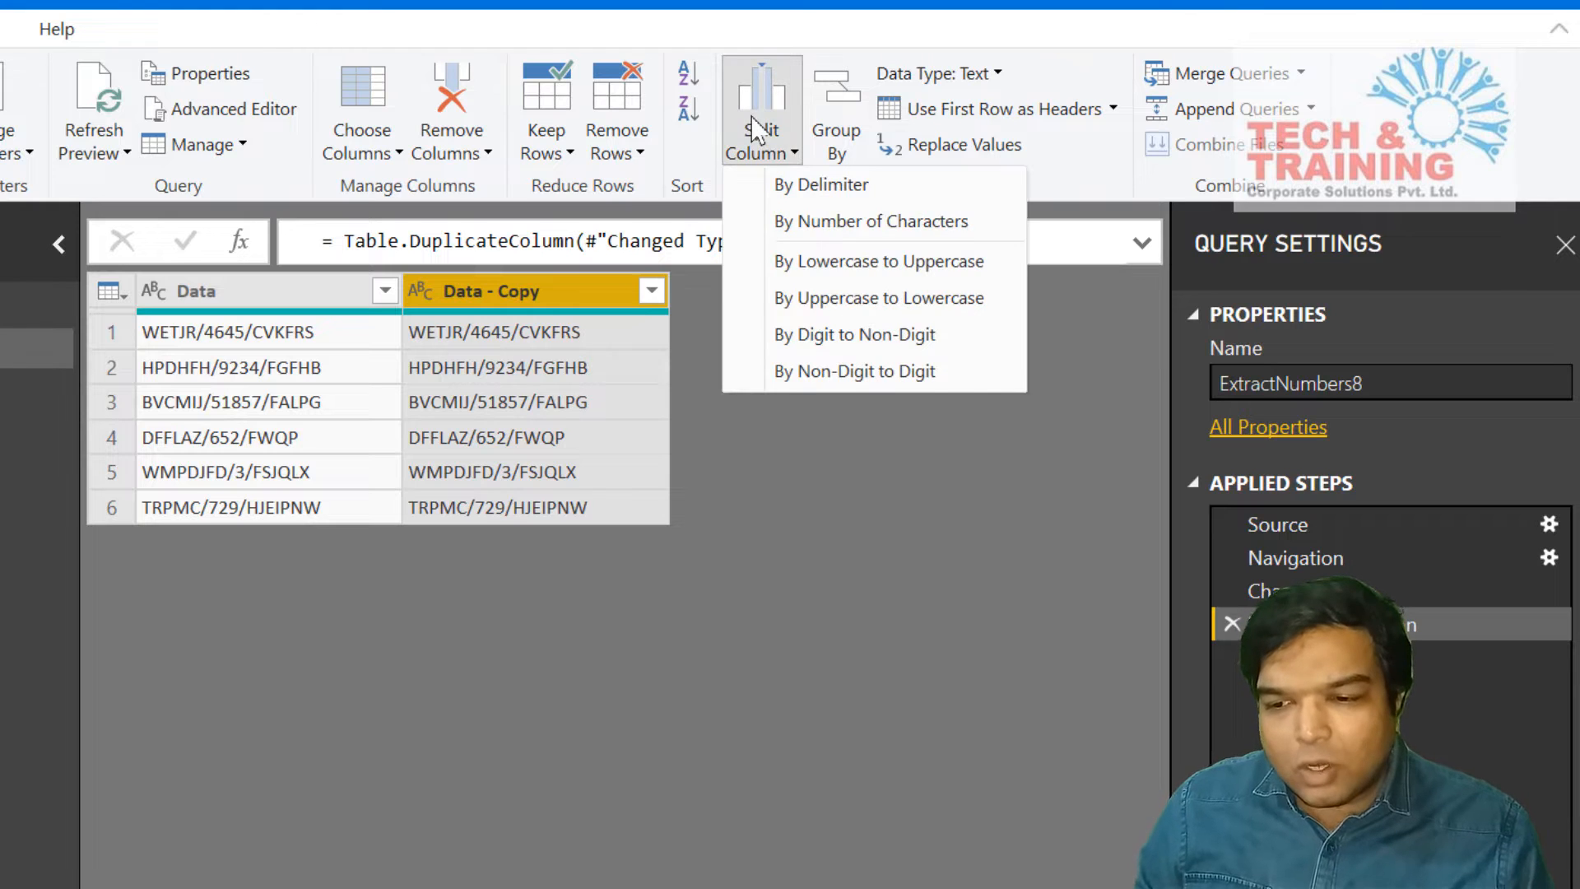
{"action": "left_click", "coordinate": [787, 186]}
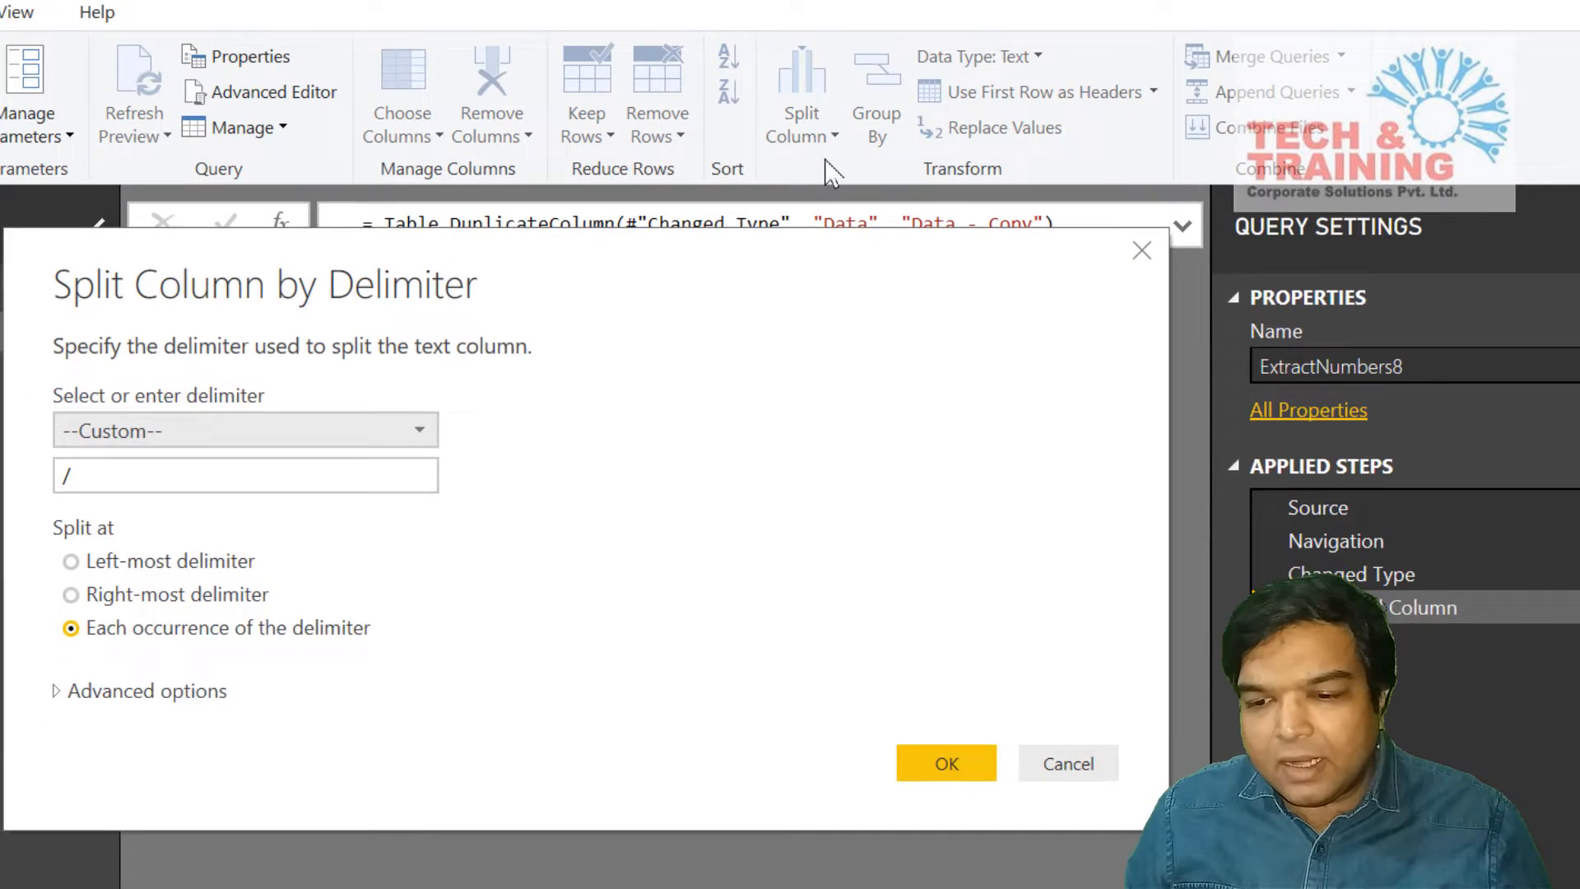
{"action": "left_click_drag", "start_coordinate": [396, 259], "coordinate": [391, 447]}
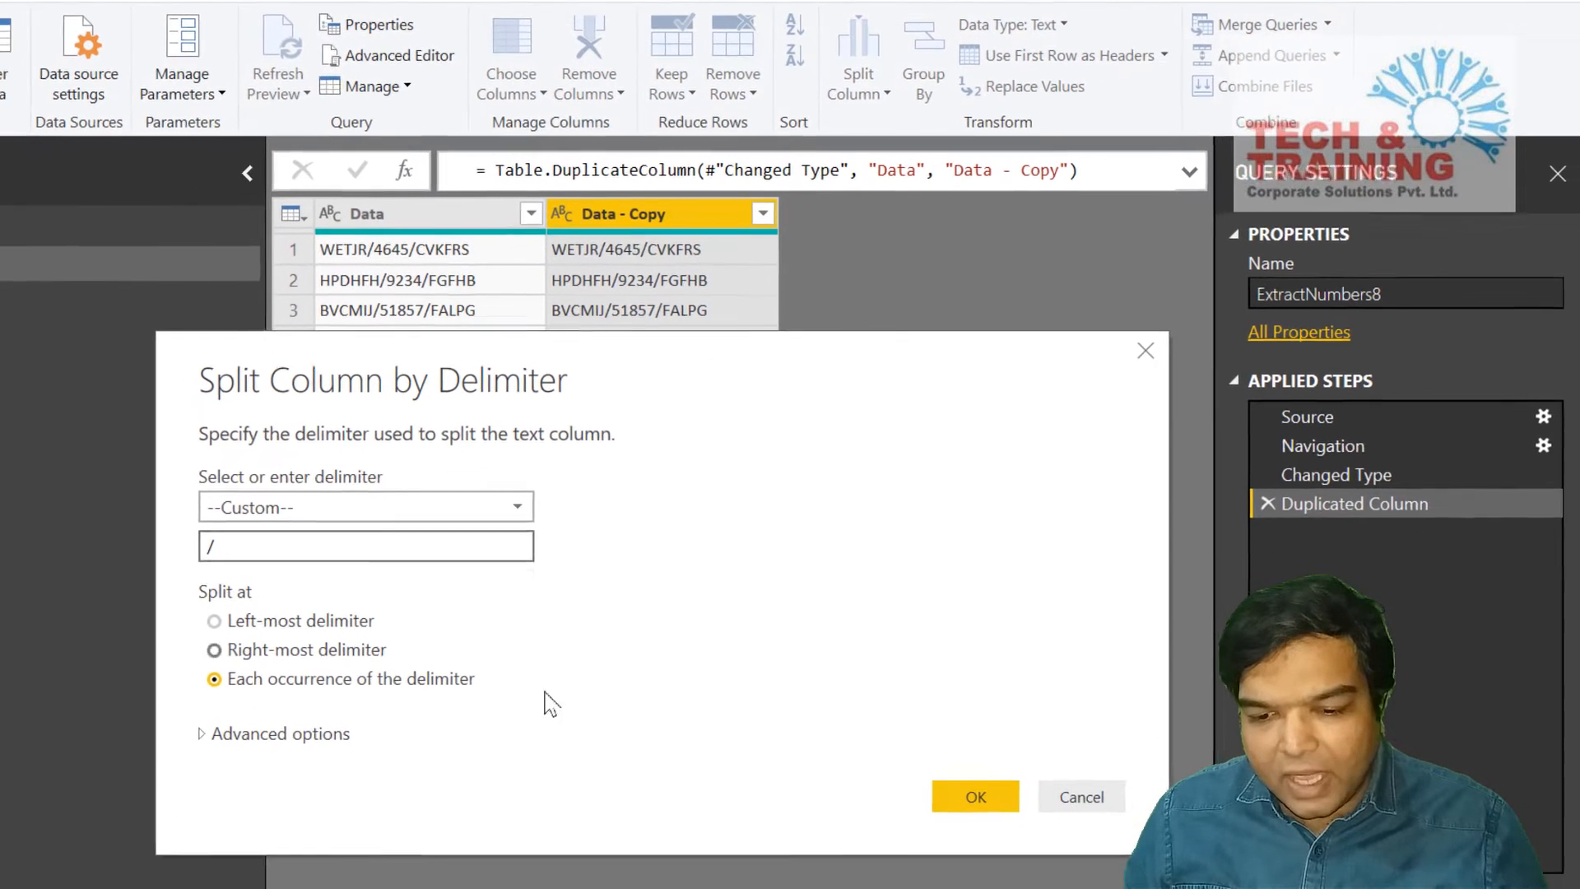
{"action": "left_click", "coordinate": [973, 792]}
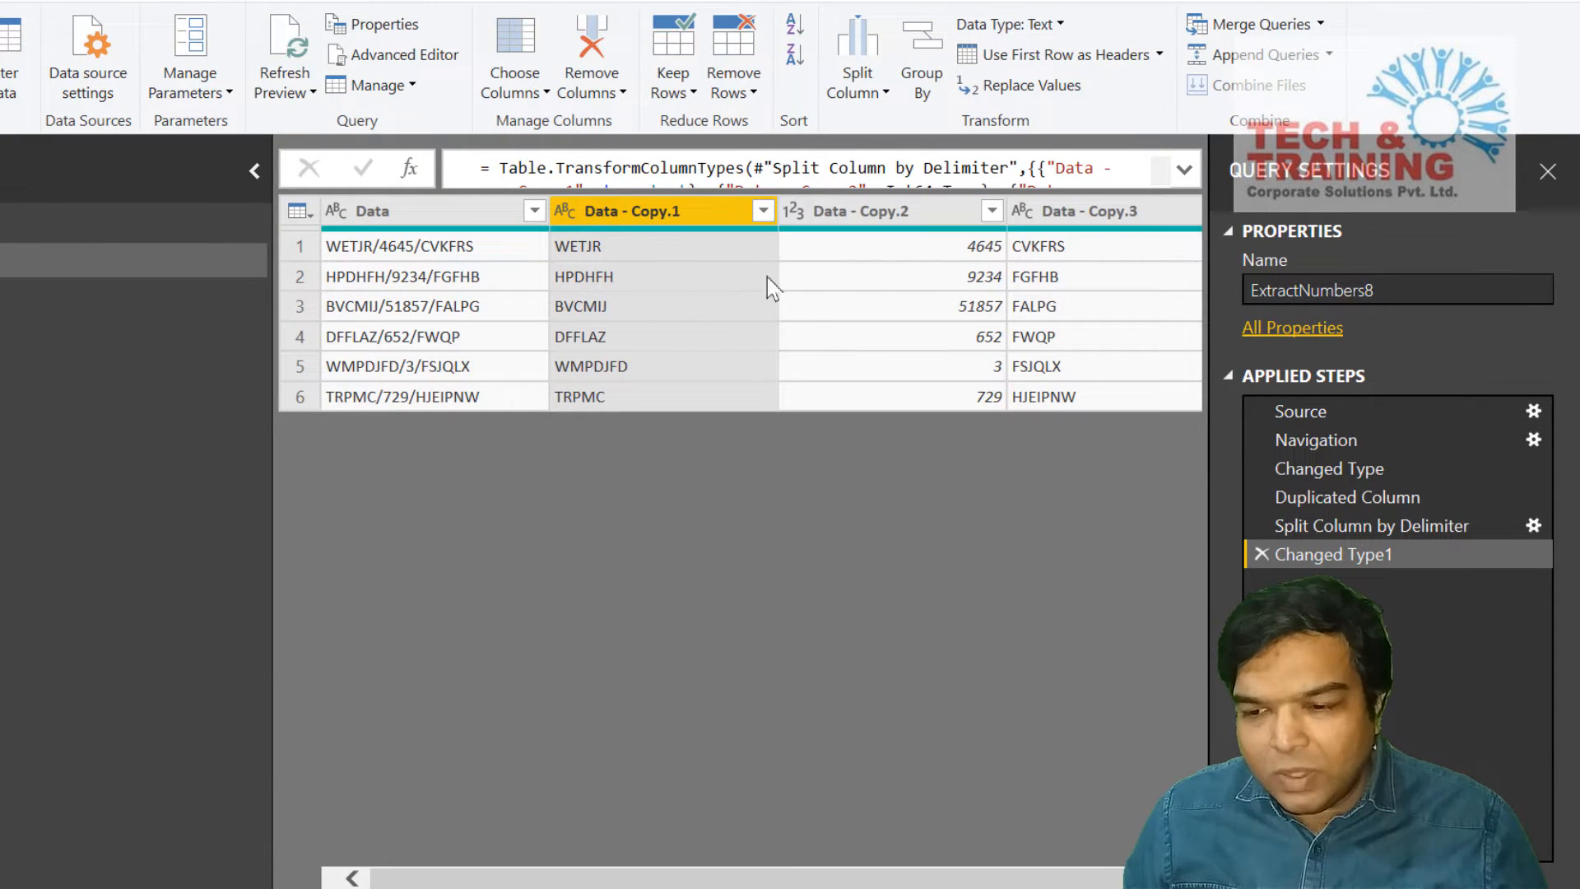
Remove the text columns Data - Copy.1 and Data - Copy.3 and keep the number column between them.
{"action": "left_click", "coordinate": [907, 217]}
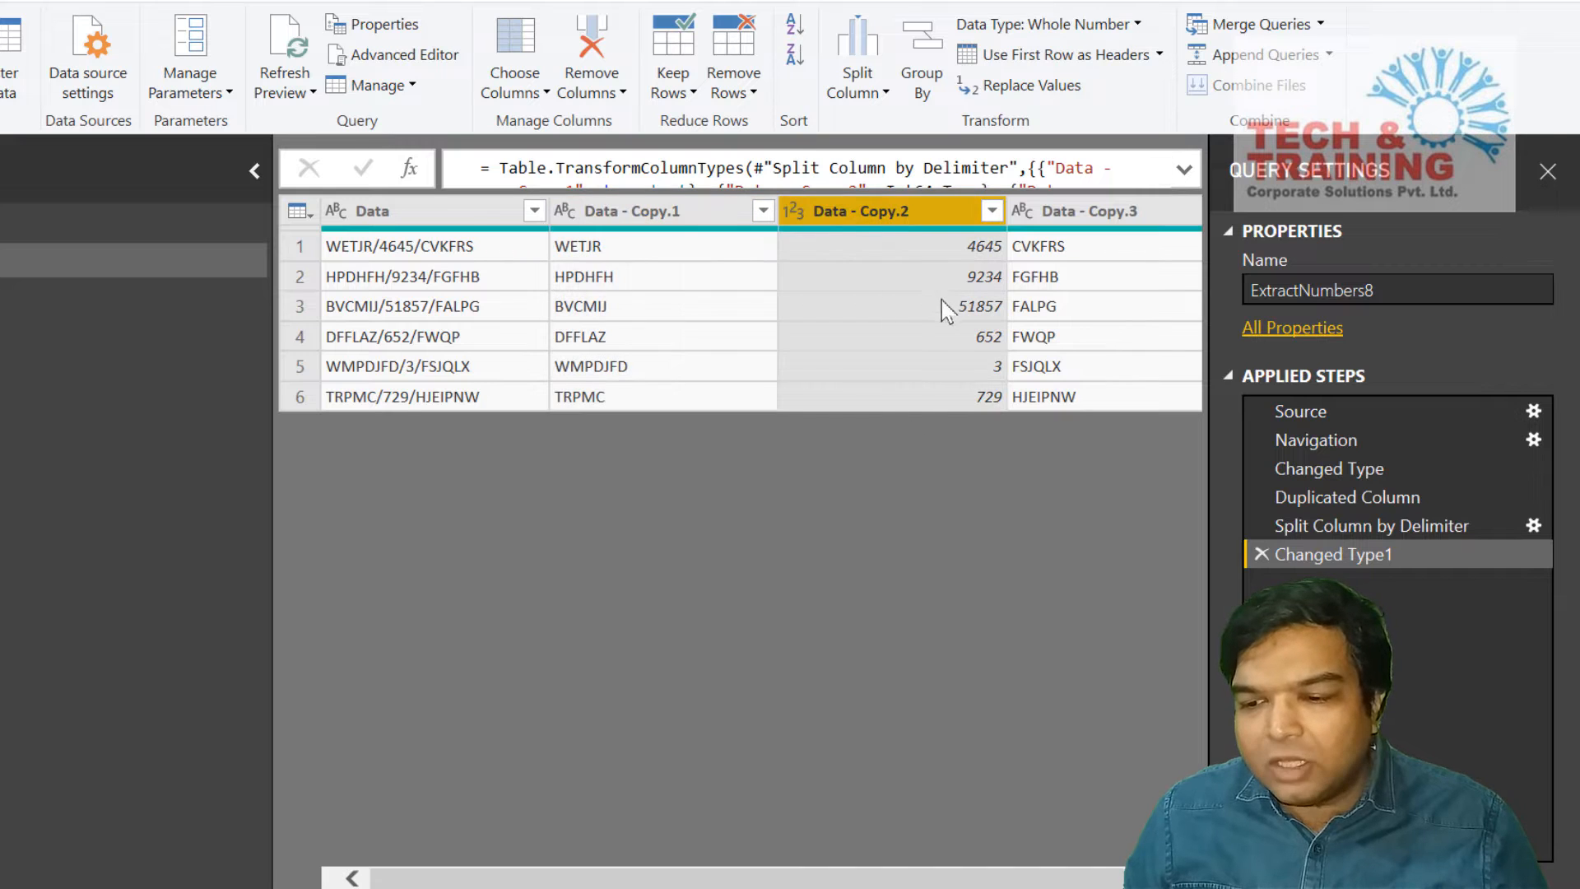
{"action": "left_click", "coordinate": [659, 214]}
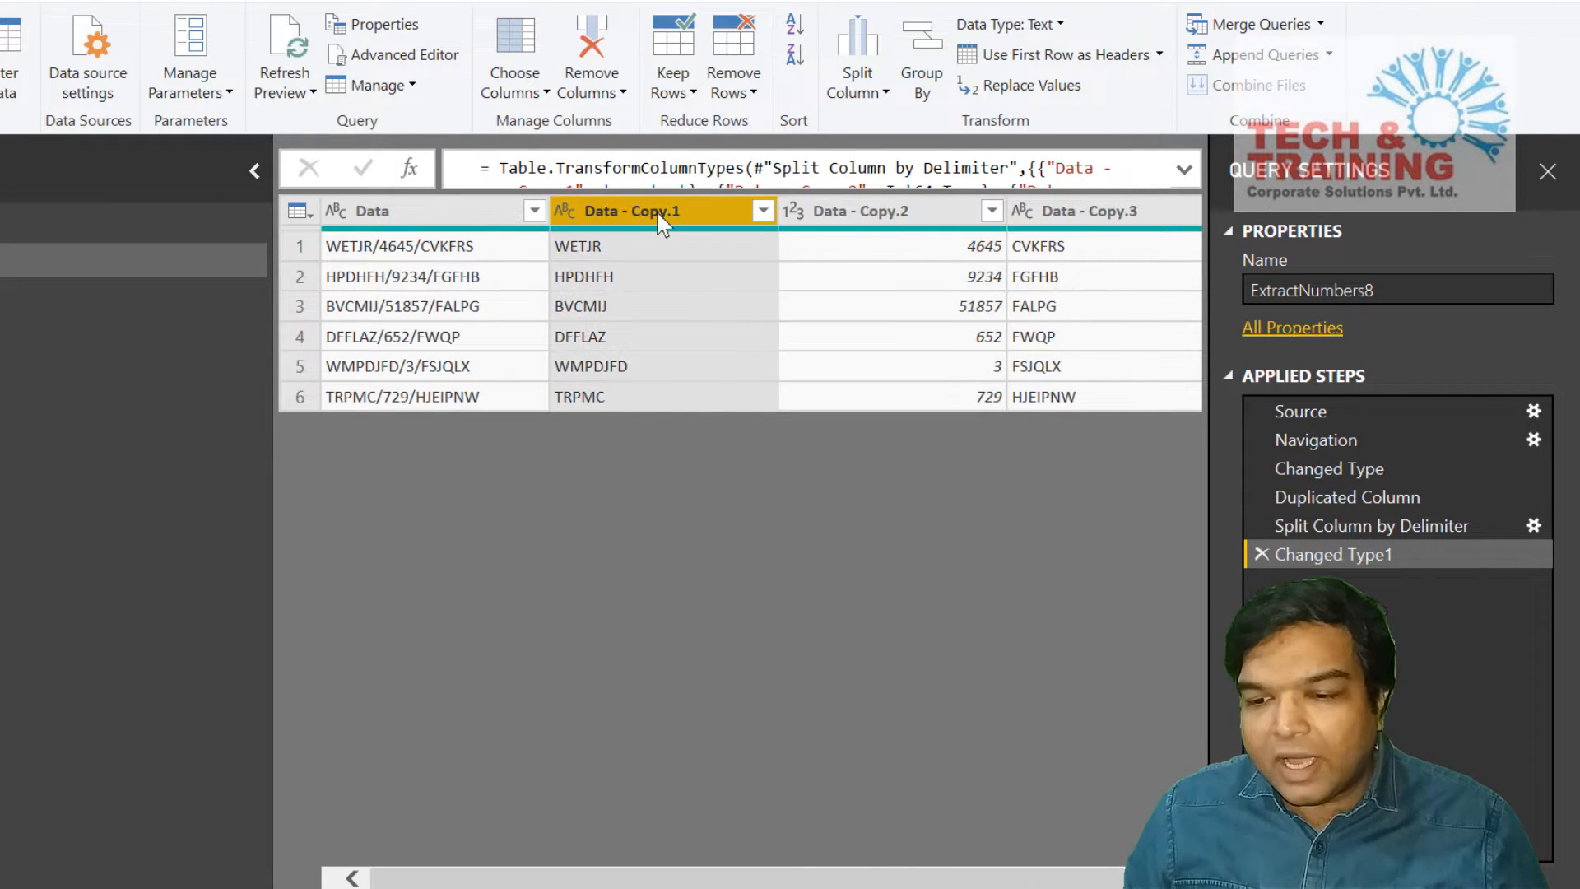
{"action": "right_click", "coordinate": [659, 215]}
{"action": "left_click", "coordinate": [701, 262]}
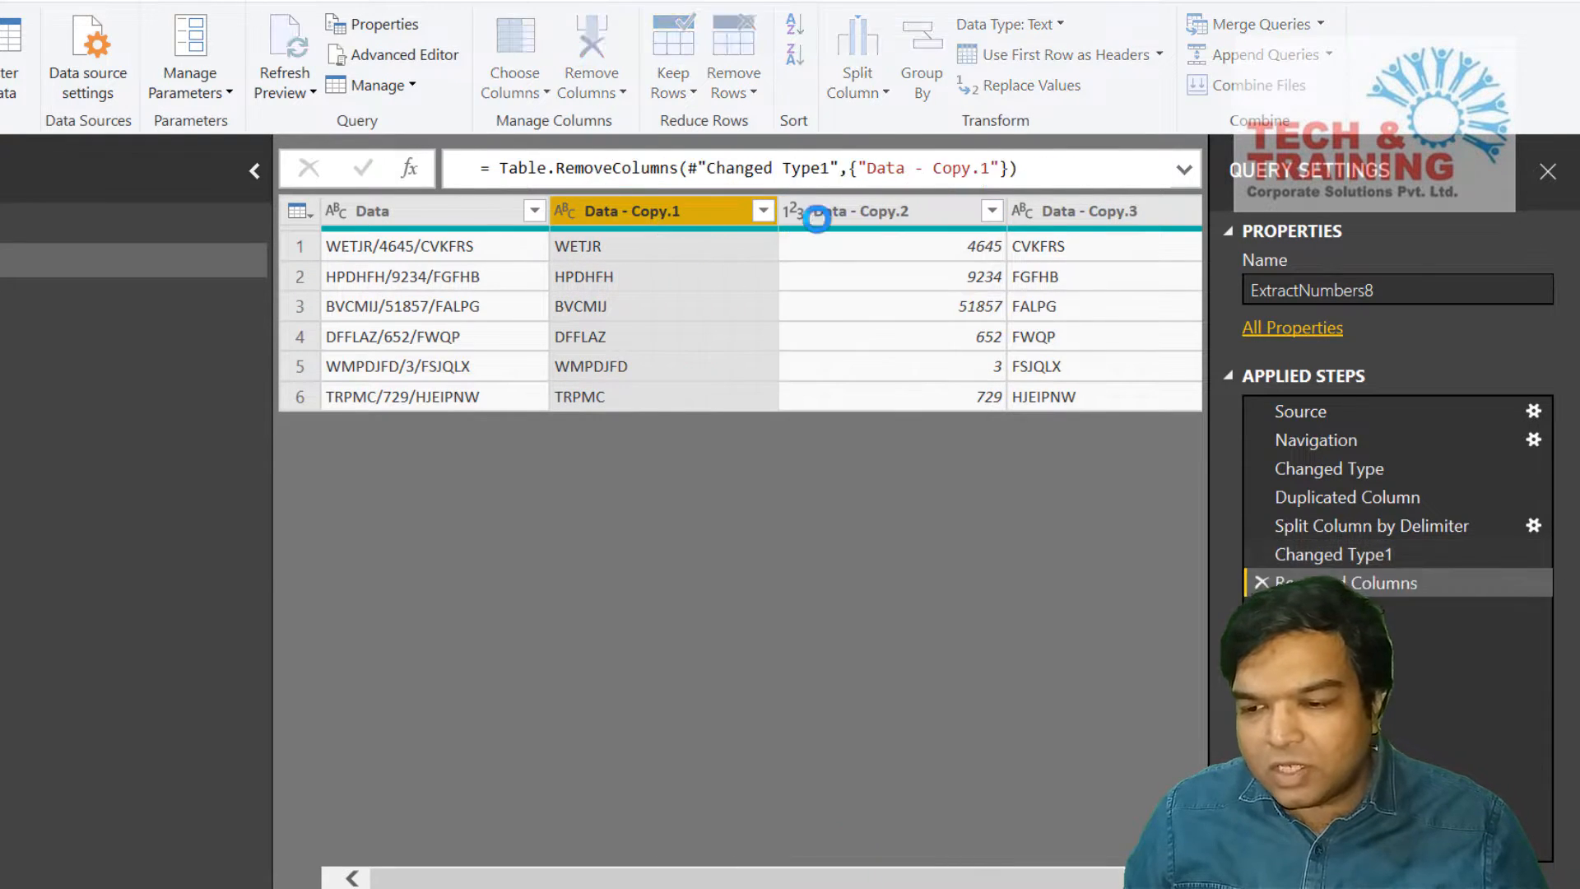
{"action": "left_click", "coordinate": [919, 212]}
{"action": "right_click", "coordinate": [919, 213]}
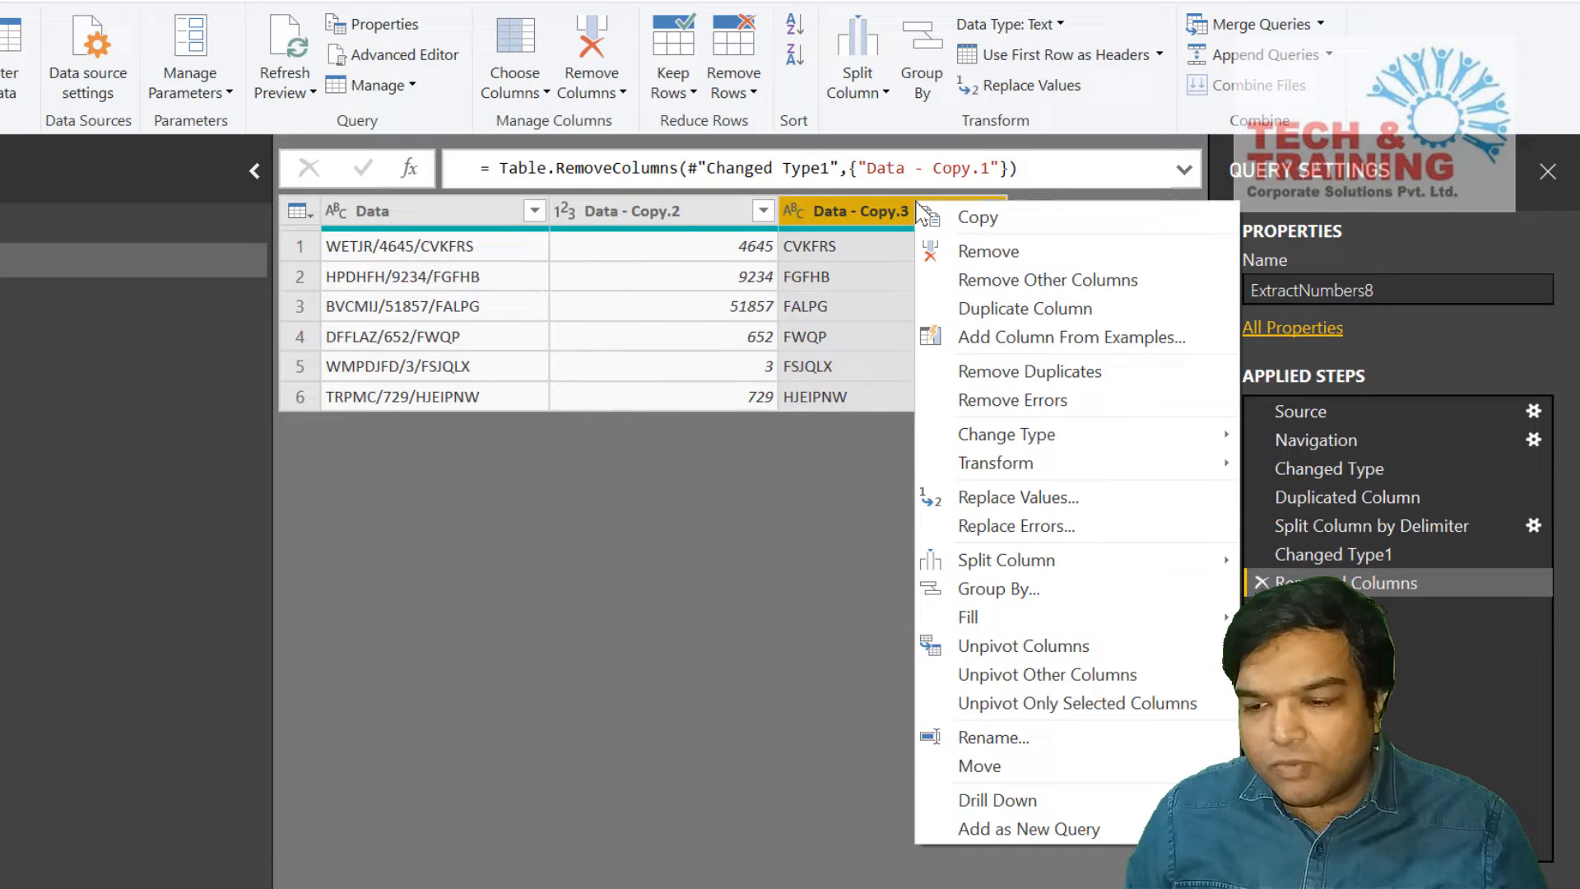
{"action": "left_click", "coordinate": [954, 250]}
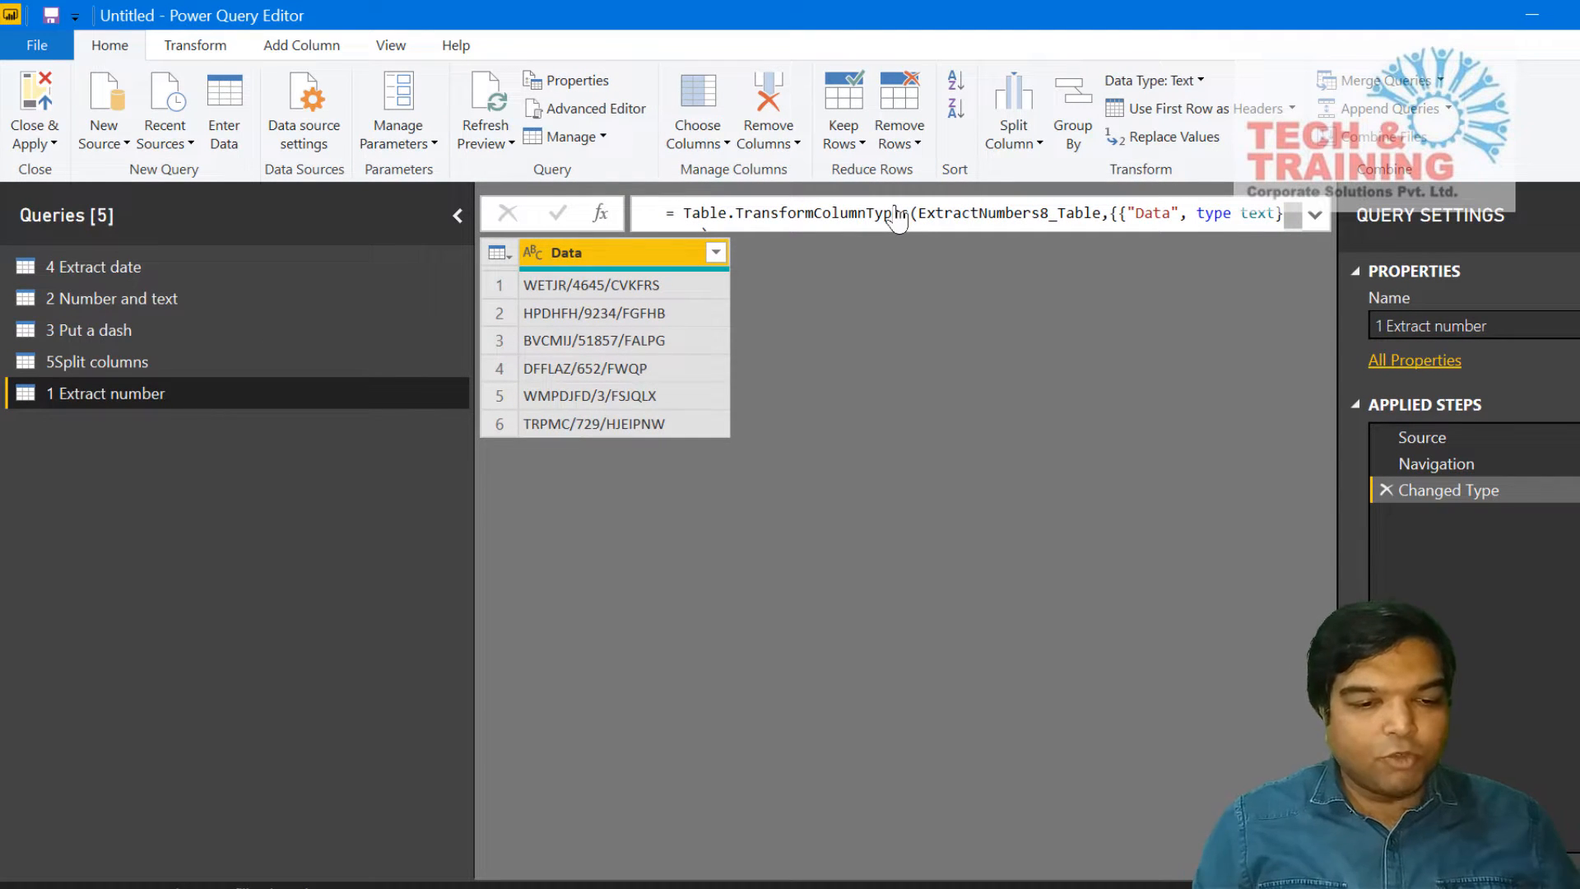
In the 2 Number and text query, start a column from examples and enter 9924.34 as the sample for row 1.
{"action": "left_click", "coordinate": [148, 289]}
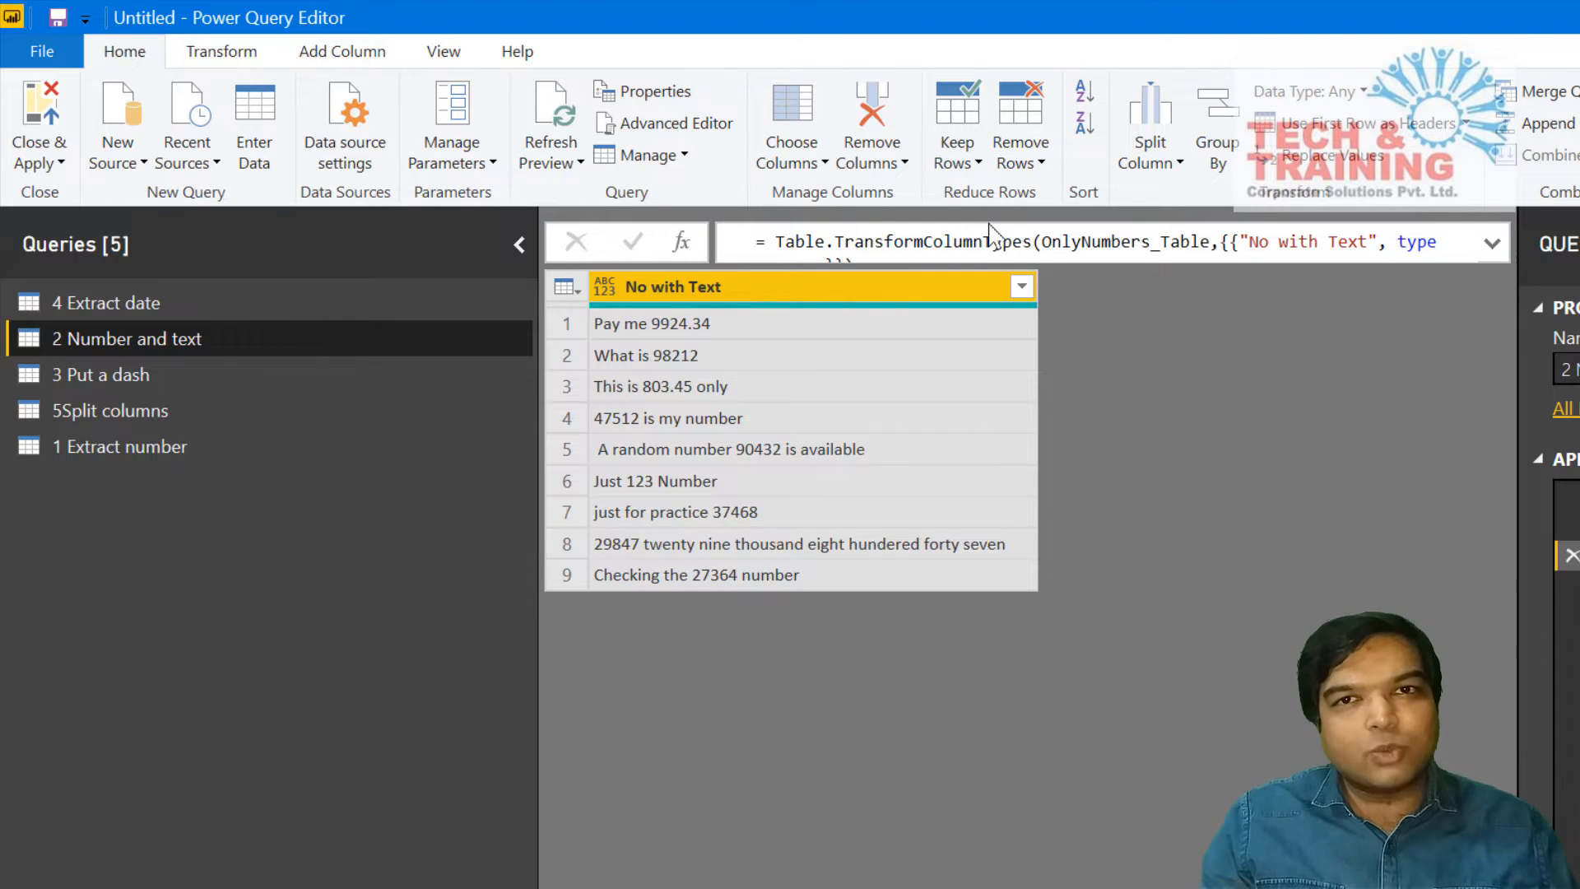
{"action": "left_click", "coordinate": [353, 54]}
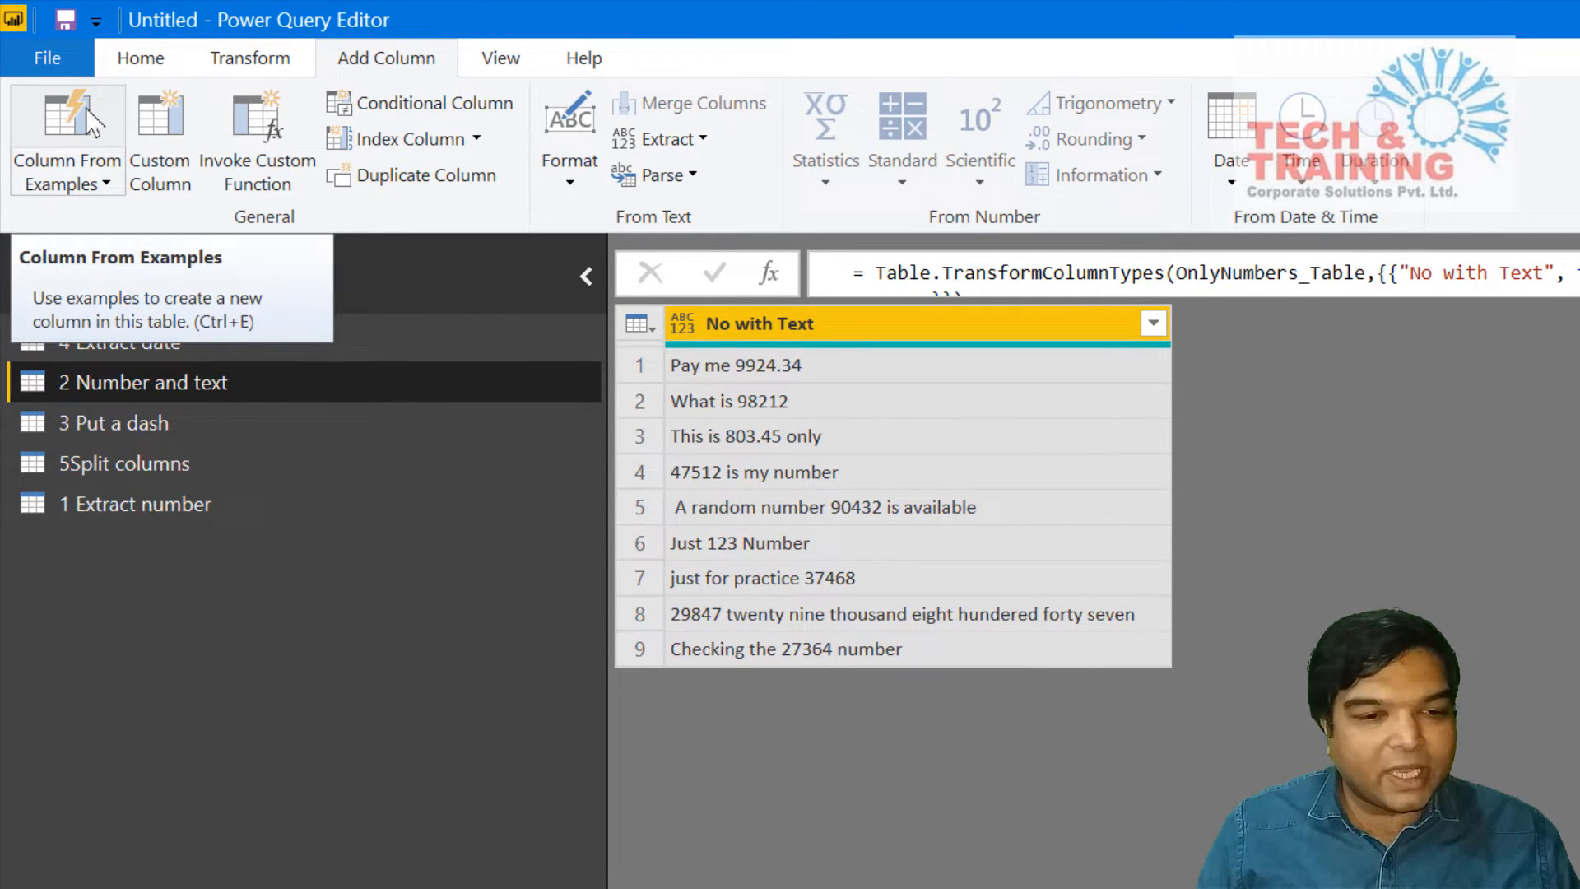
{"action": "left_click", "coordinate": [87, 115]}
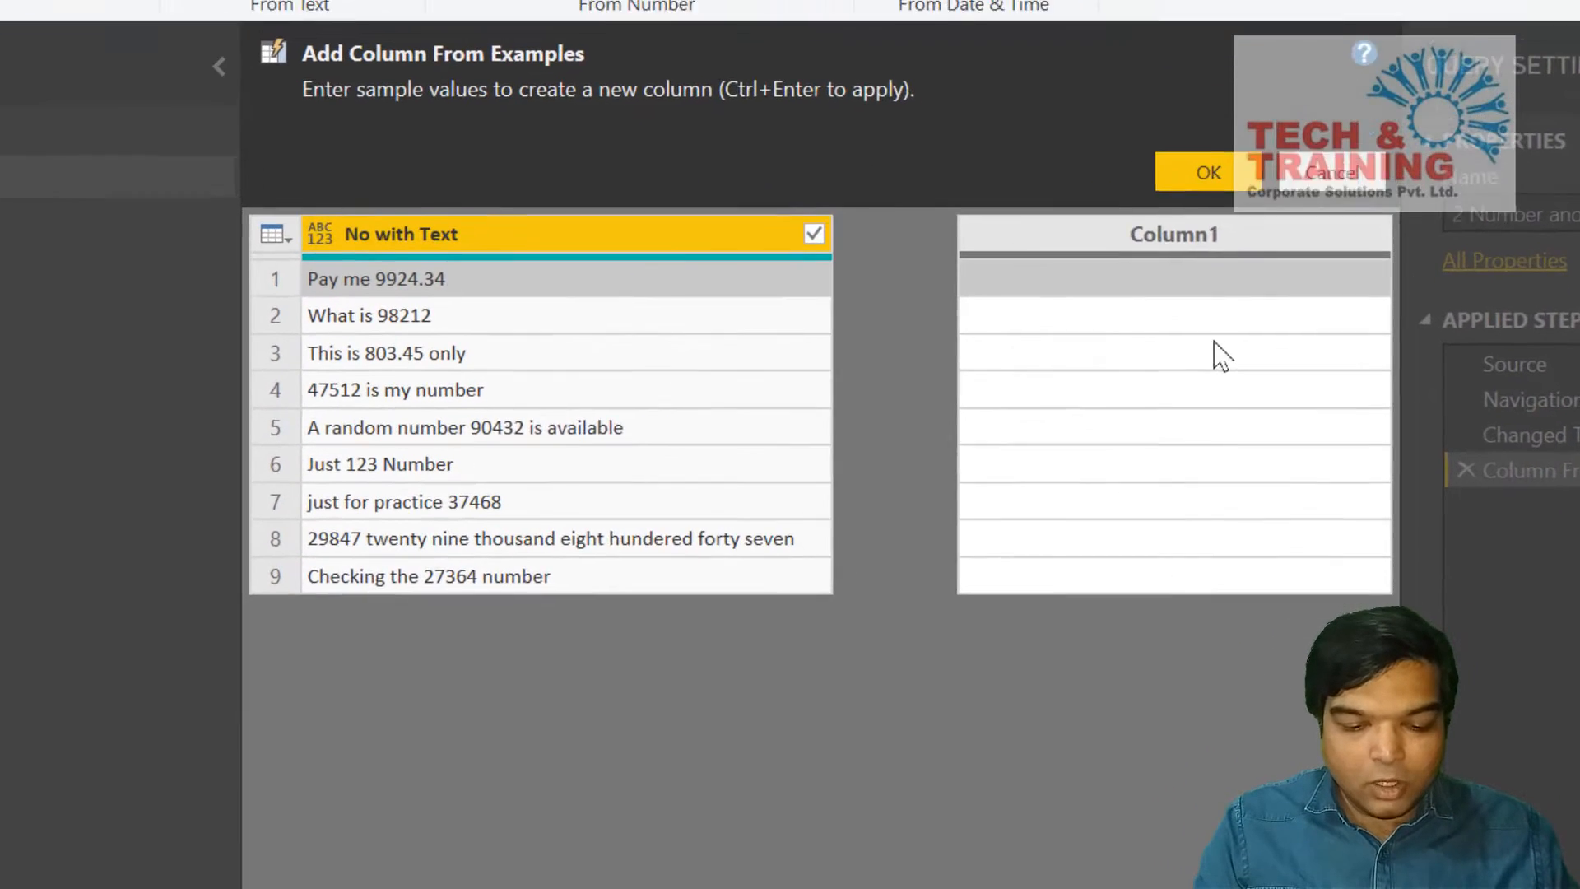
{"action": "type", "text": "9924.34"}
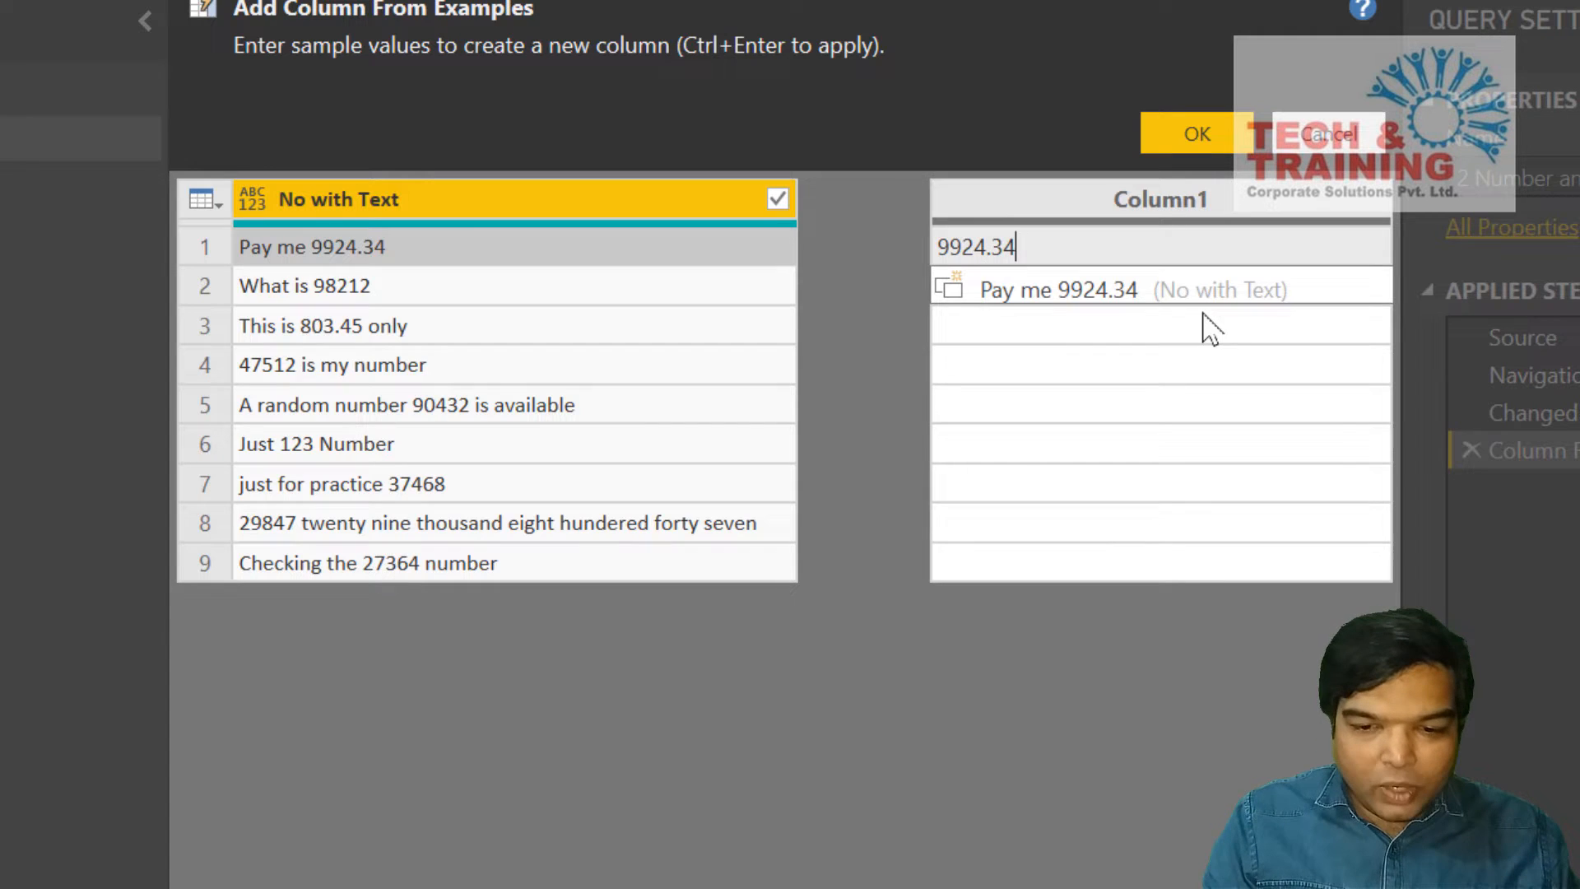
{"action": "key", "text": "Return"}
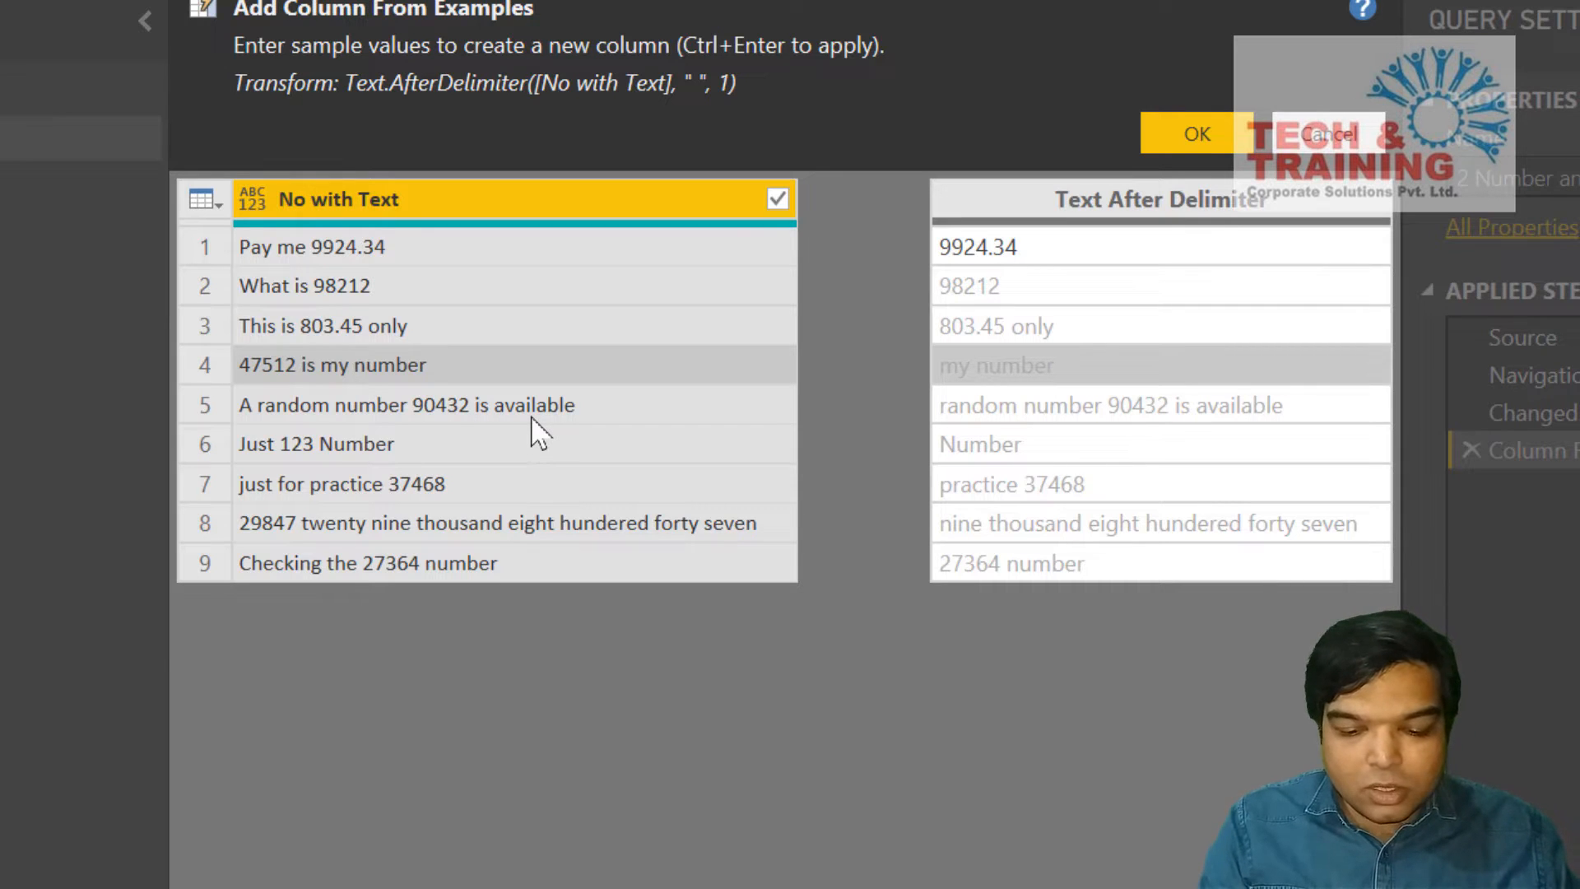
Enter 47512 as the sample value for row 4 and accept the column from examples.
{"action": "type", "text": "4"}
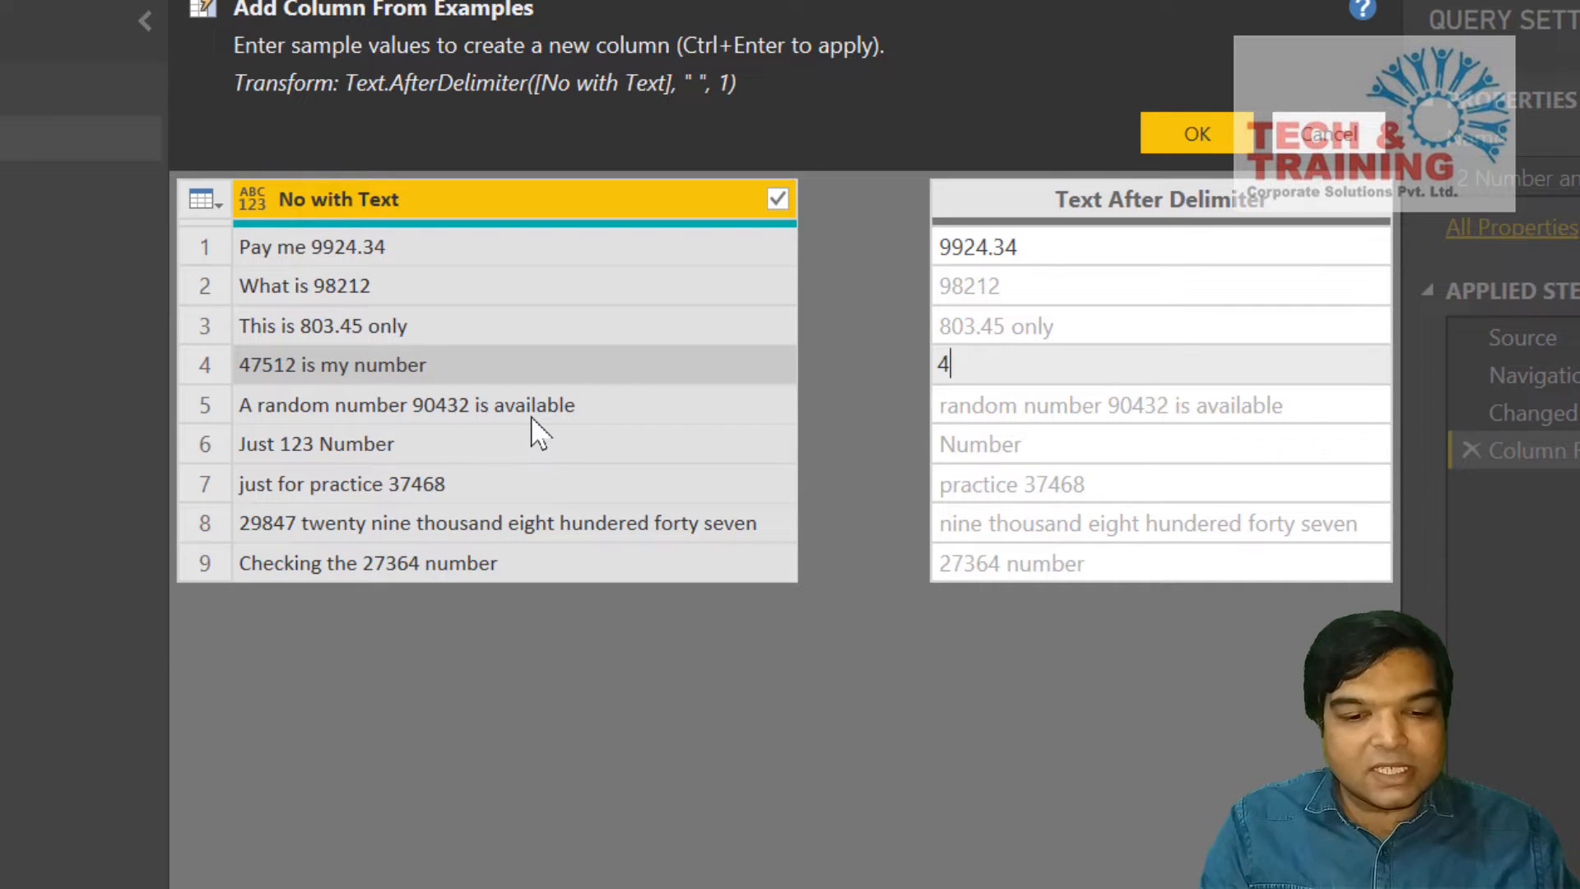
{"action": "type", "text": "7512"}
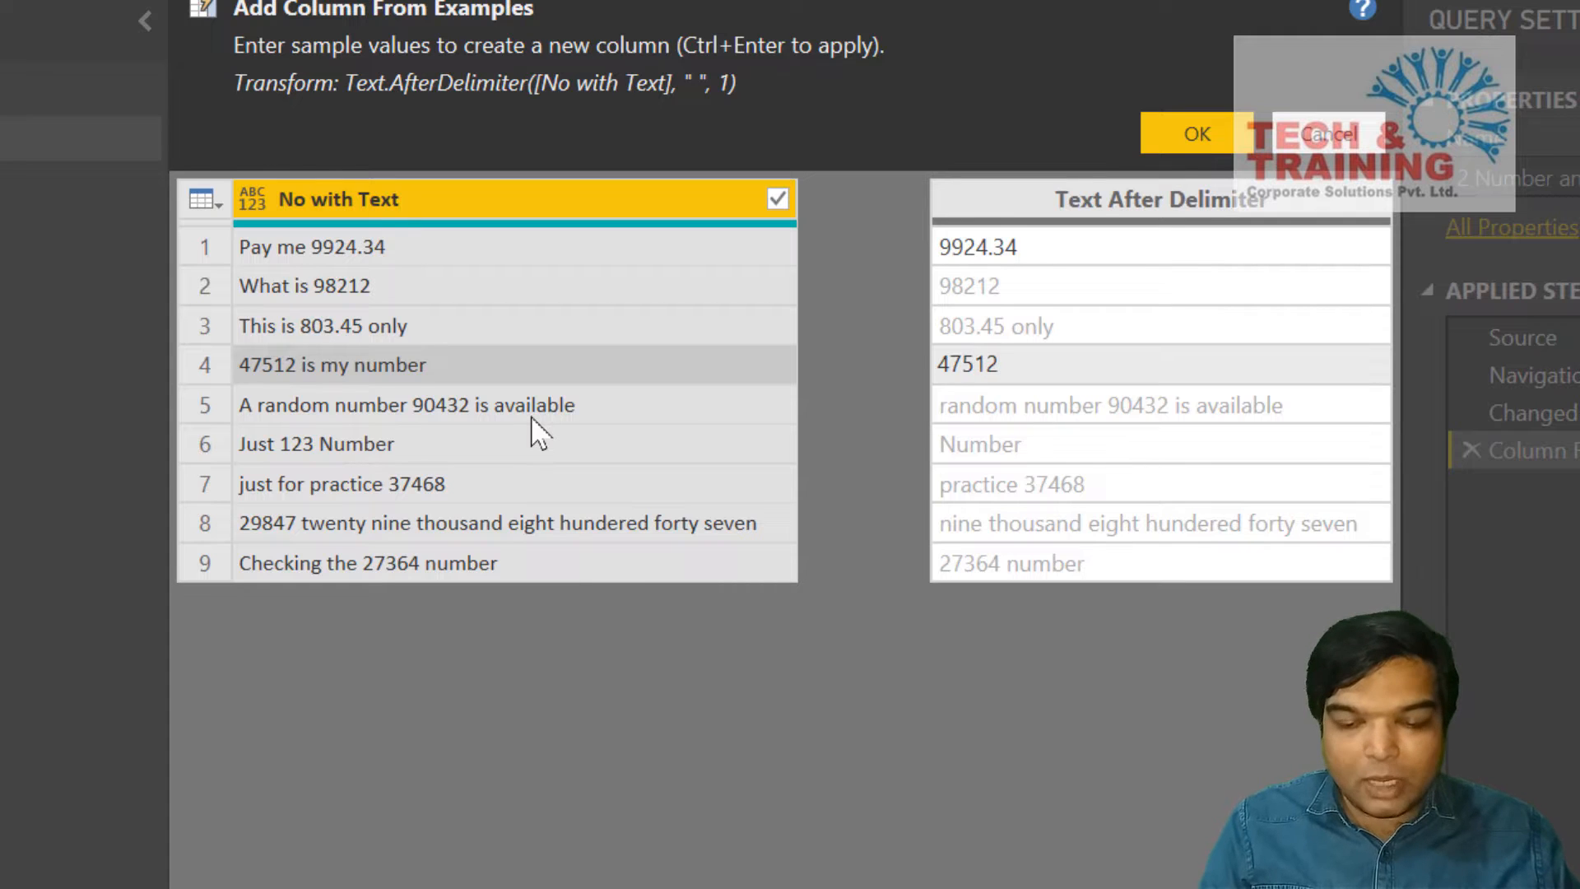
{"action": "key", "text": "Return"}
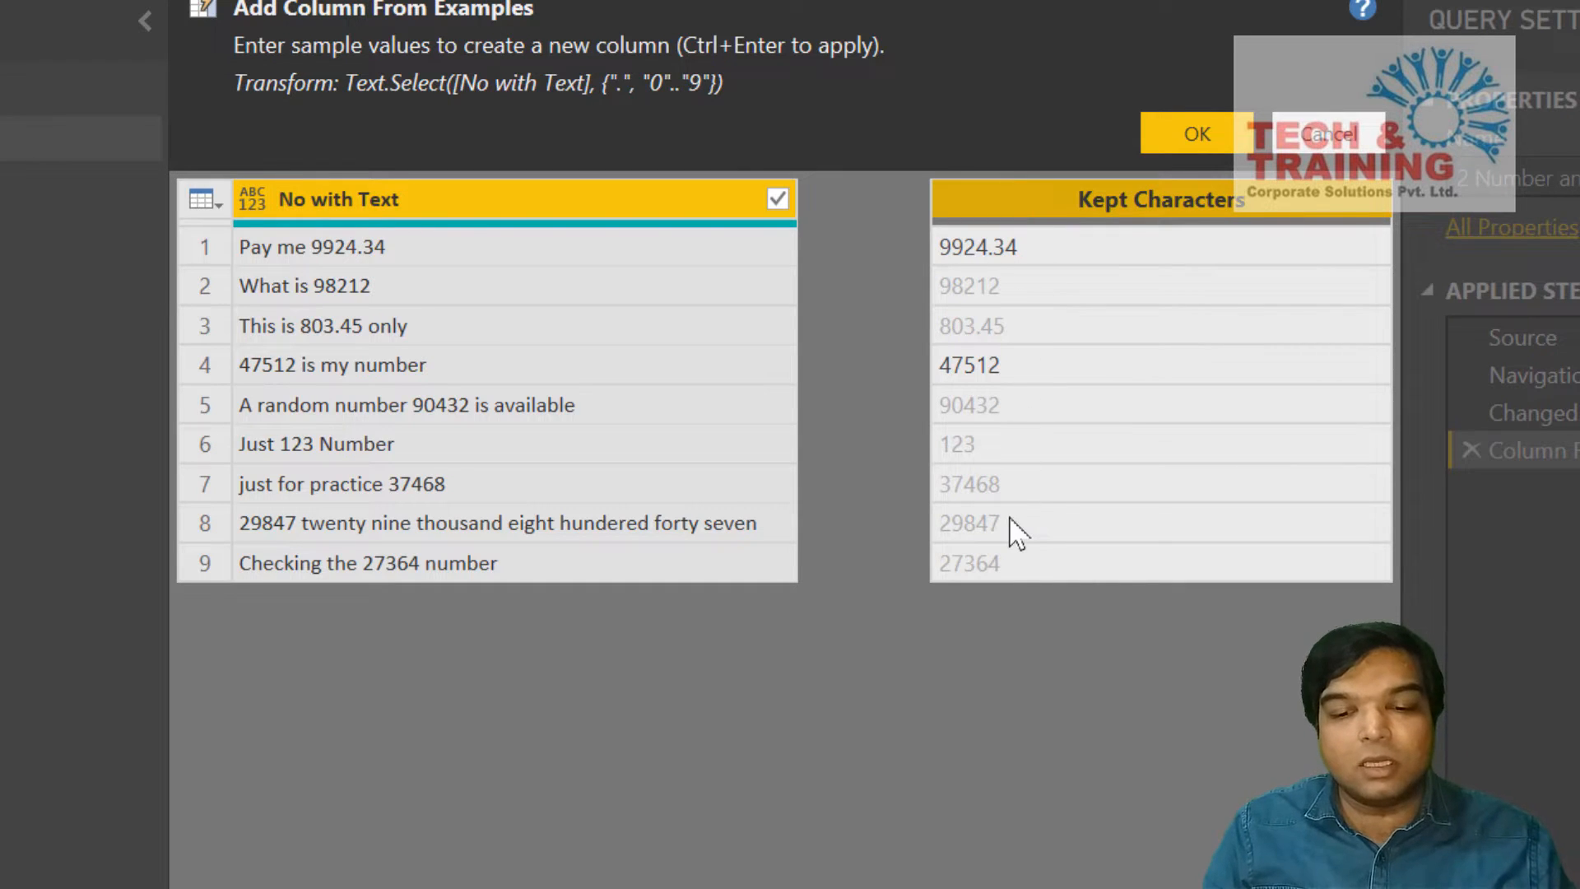
{"action": "left_click", "coordinate": [1186, 122]}
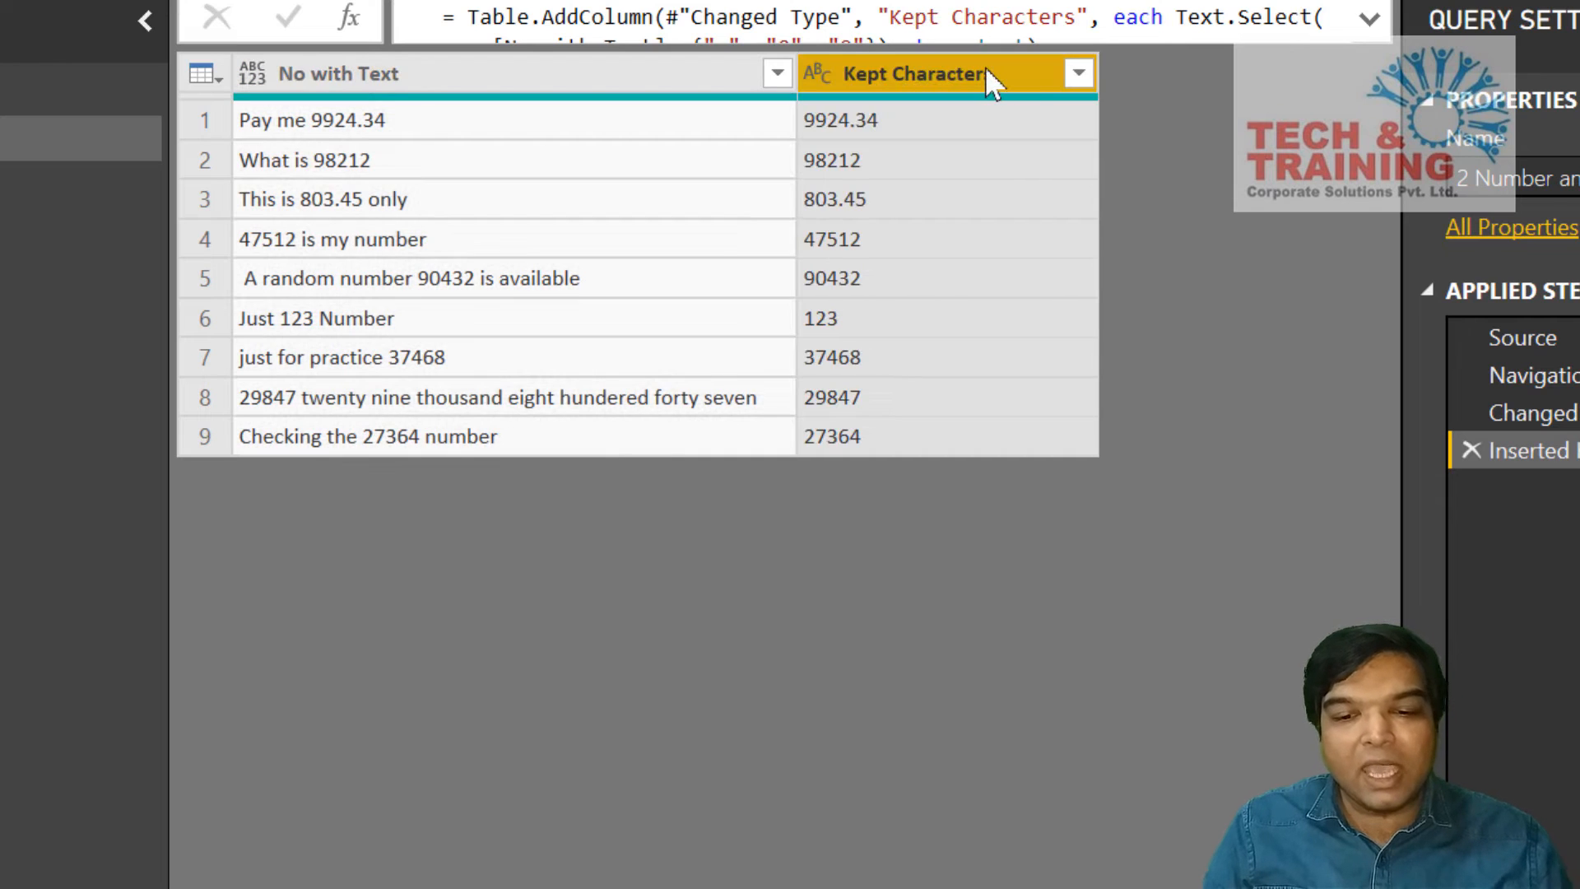
Rename the newly added column as Numbers.
{"action": "double_click", "coordinate": [987, 69]}
{"action": "type", "text": "Numbers"}
{"action": "key", "text": "Return"}
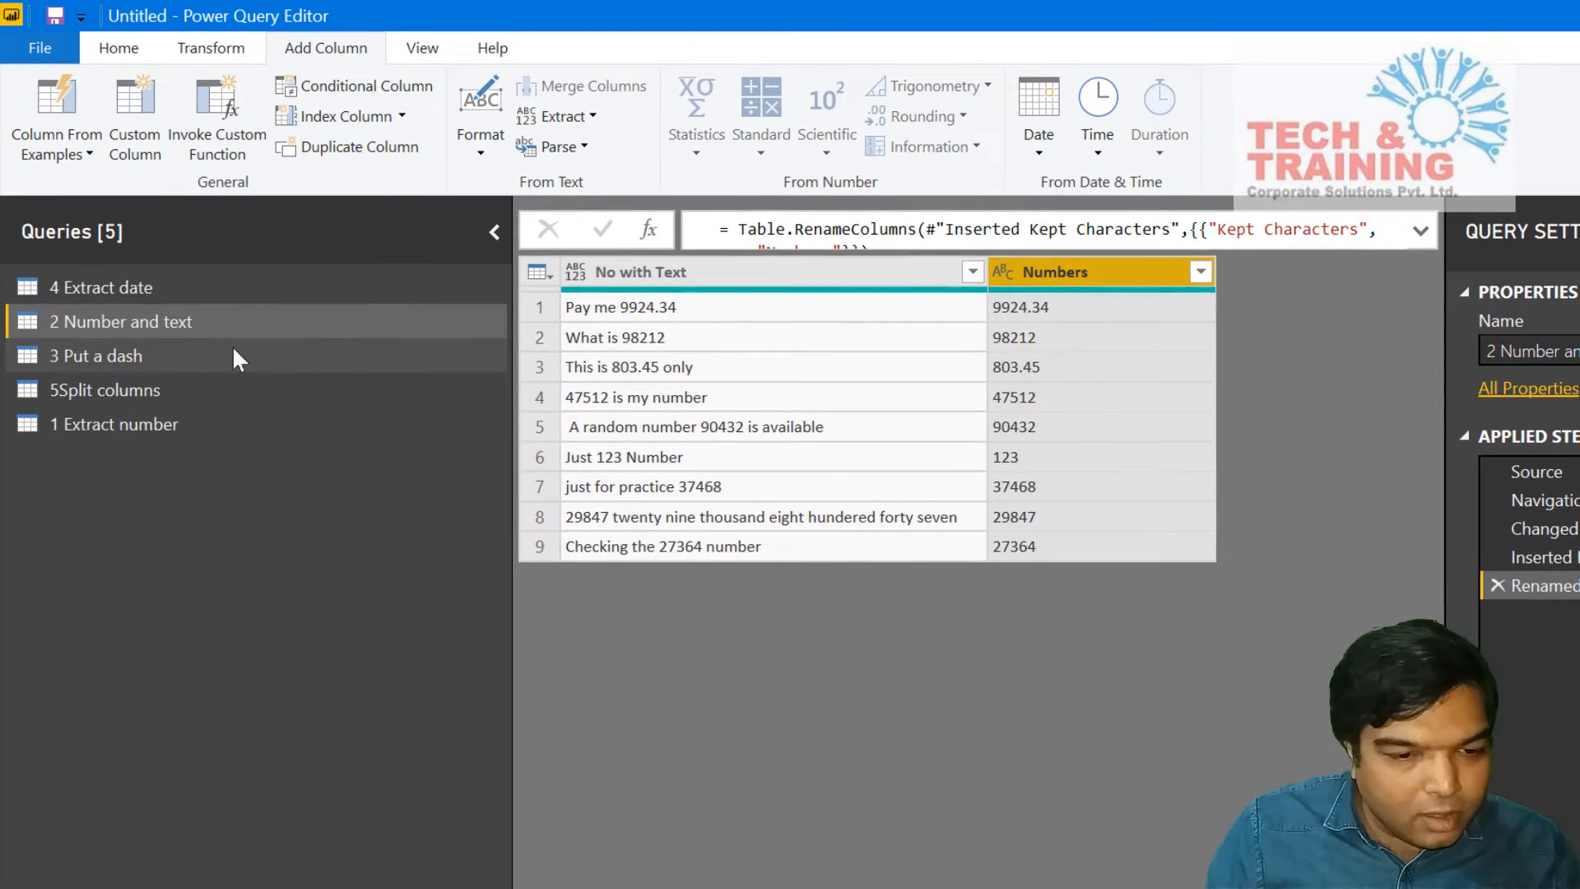
In the 3 Put a dash query, start a column from examples and enter 90-513 as the sample for row 1.
{"action": "left_click", "coordinate": [239, 355]}
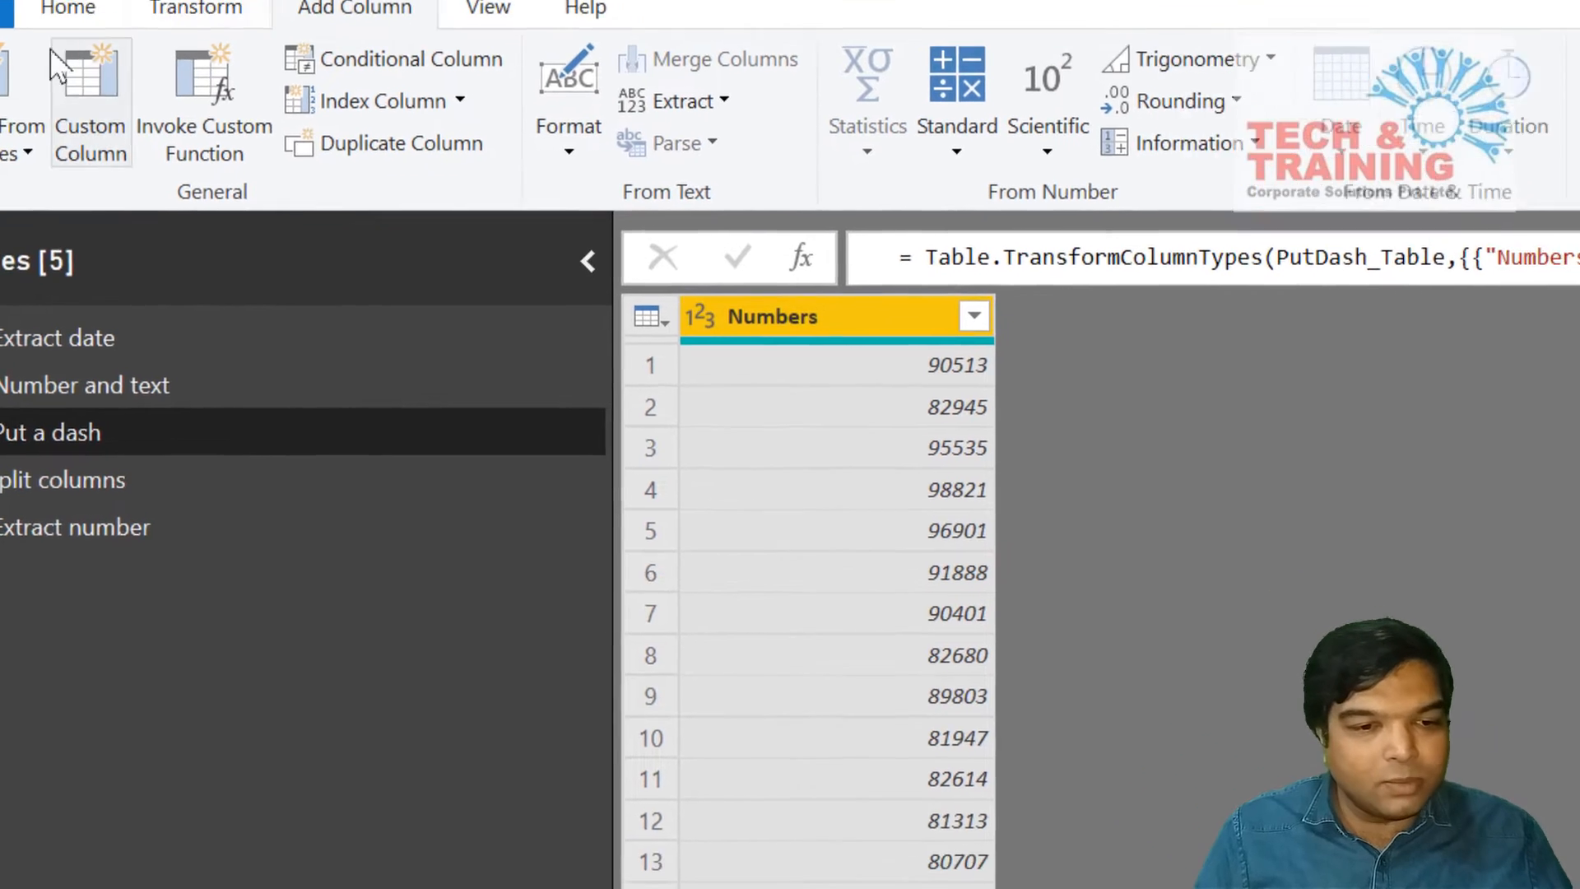
{"action": "left_click", "coordinate": [78, 140]}
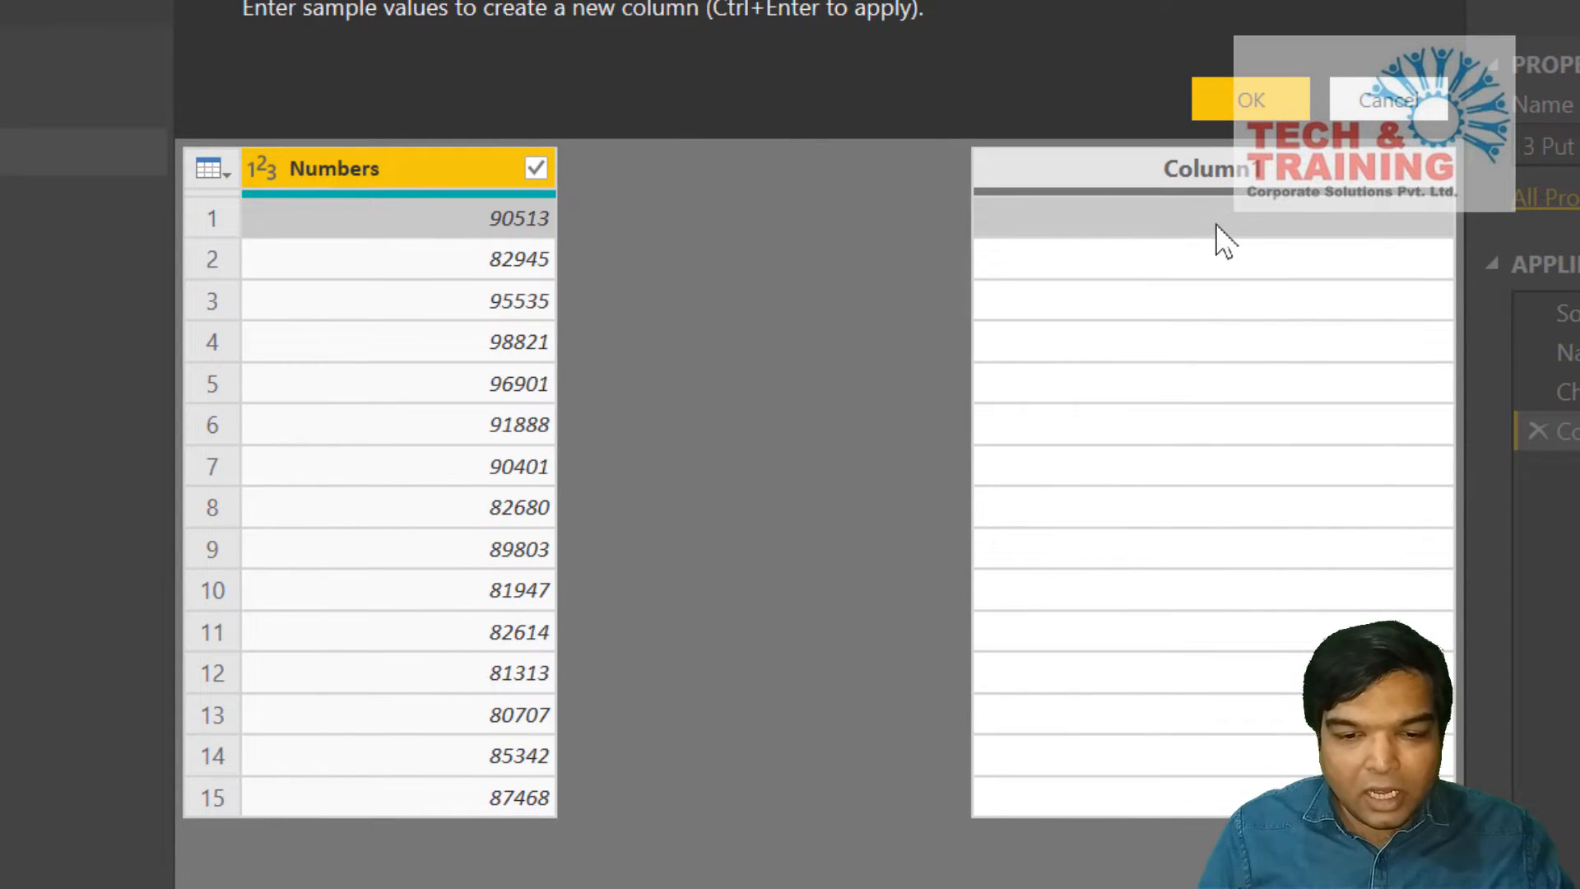
{"action": "type", "text": "90-"}
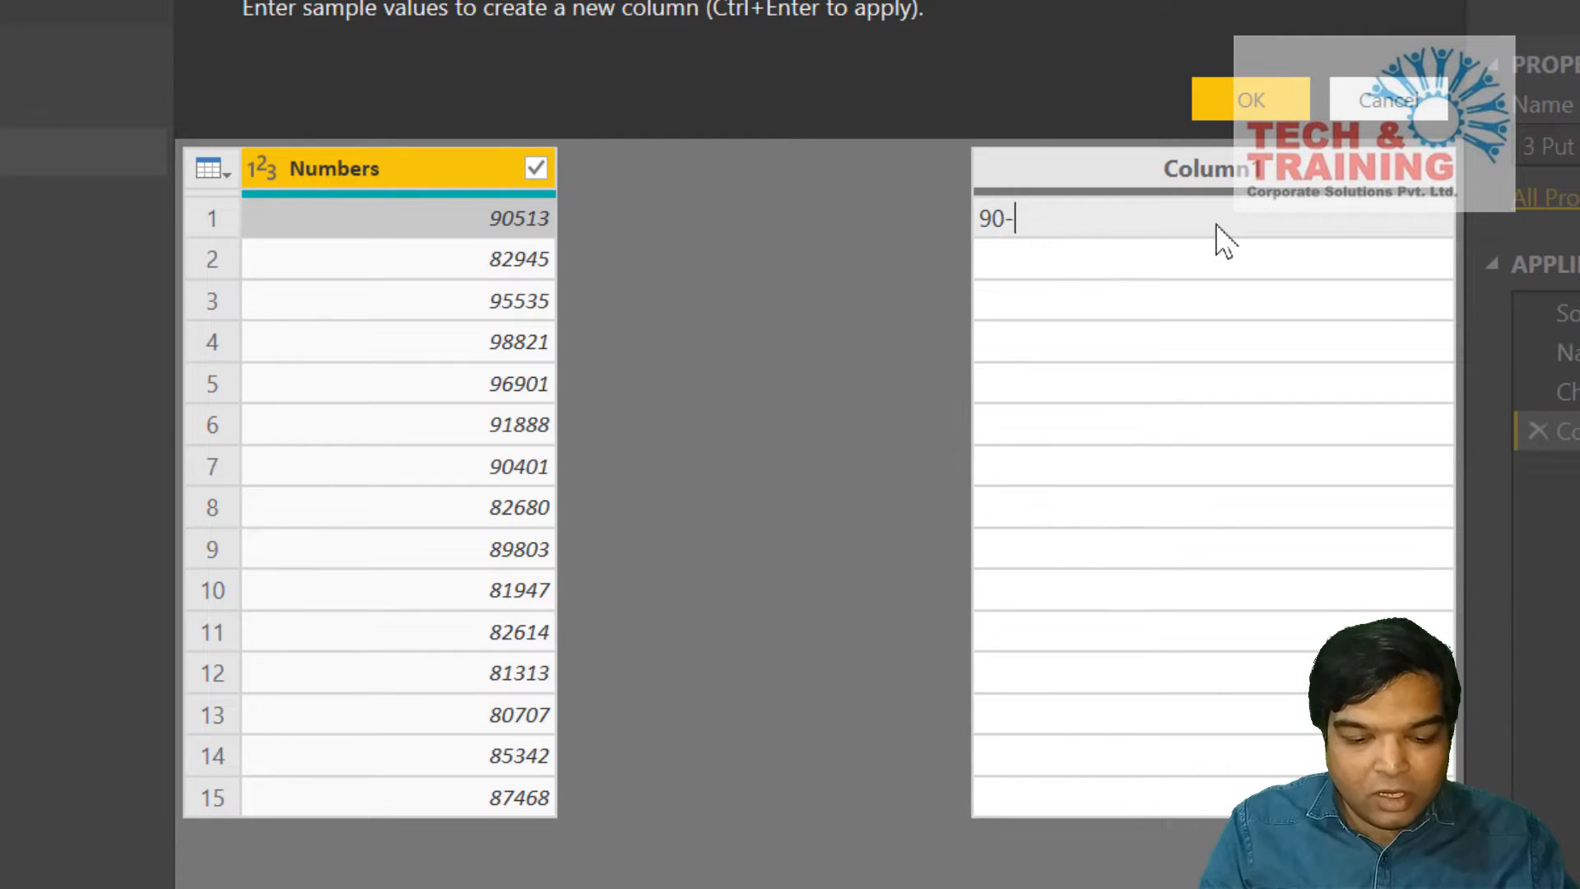
{"action": "type", "text": "513"}
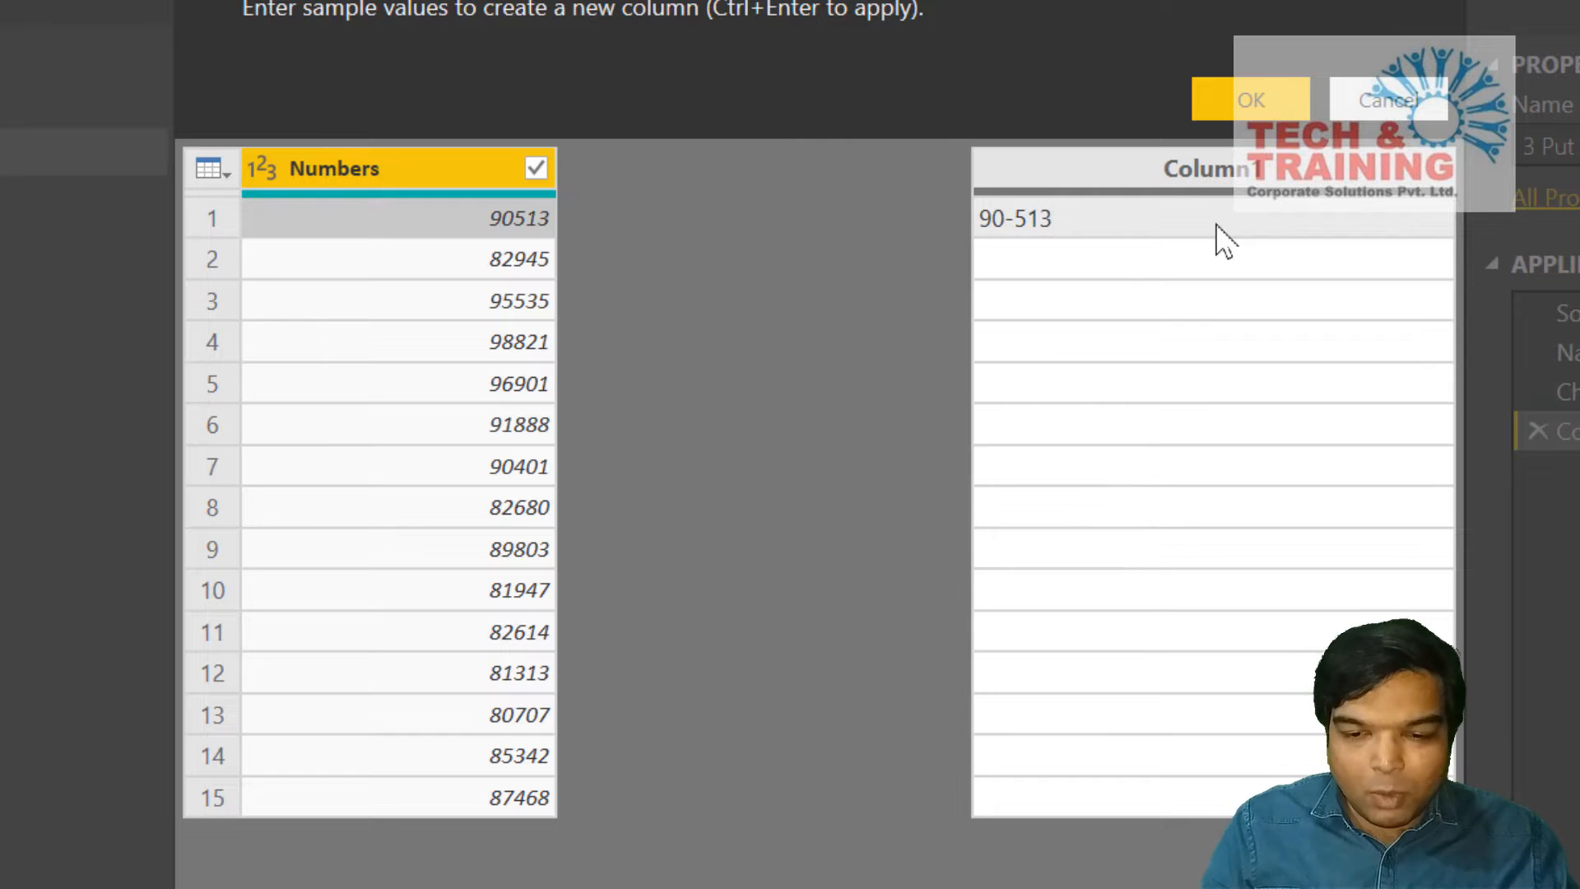
{"action": "key", "text": "Return"}
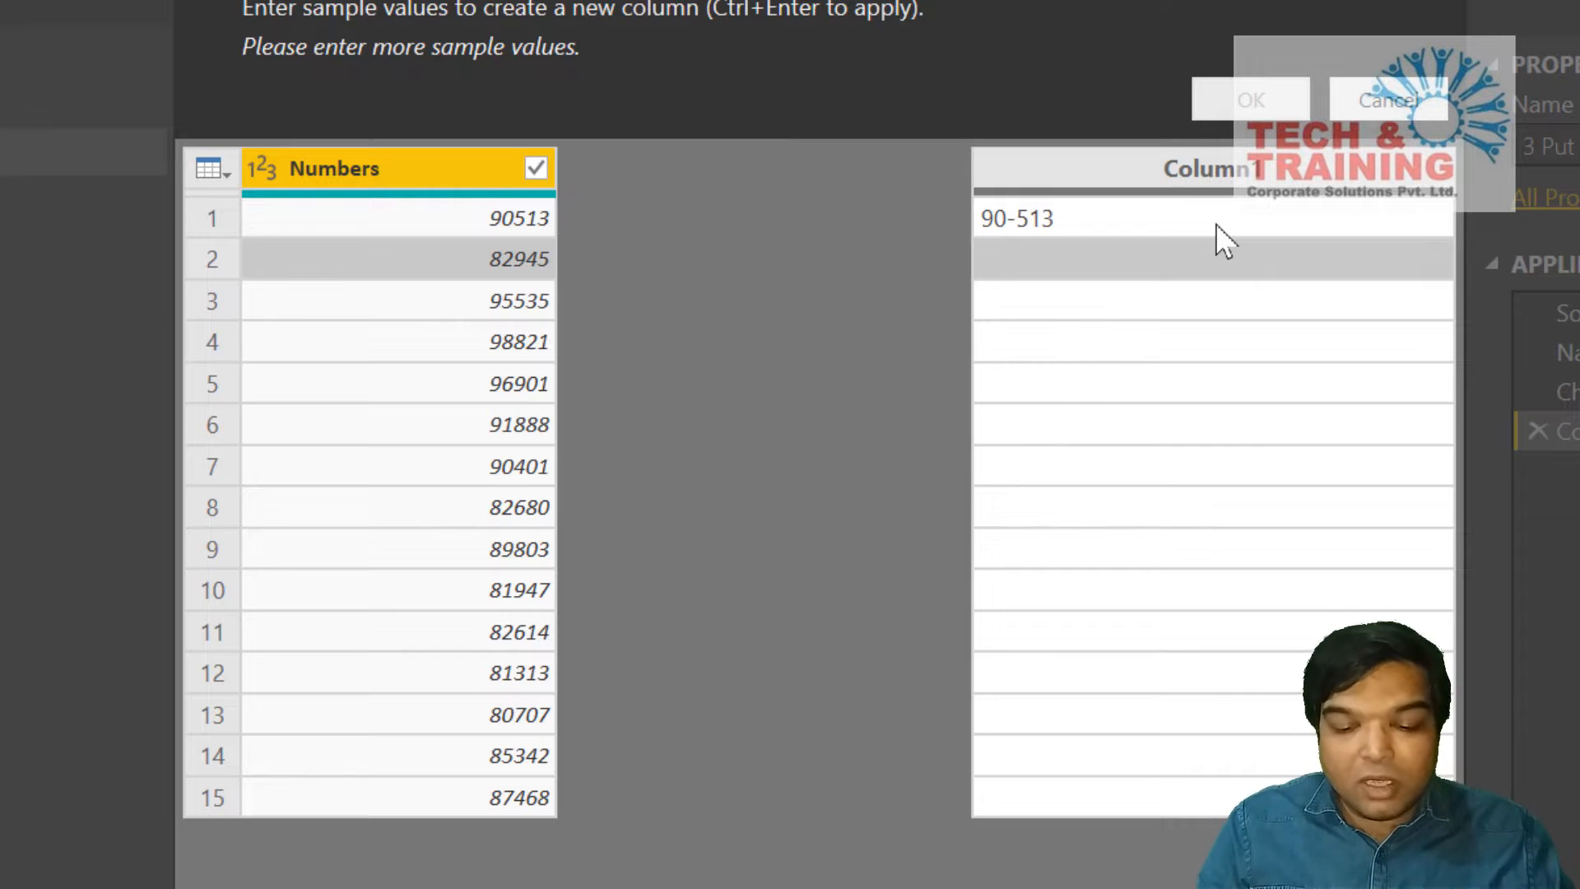
Enter 82-945 as the sample value for row 2 and accept the column from examples.
{"action": "type", "text": "8"}
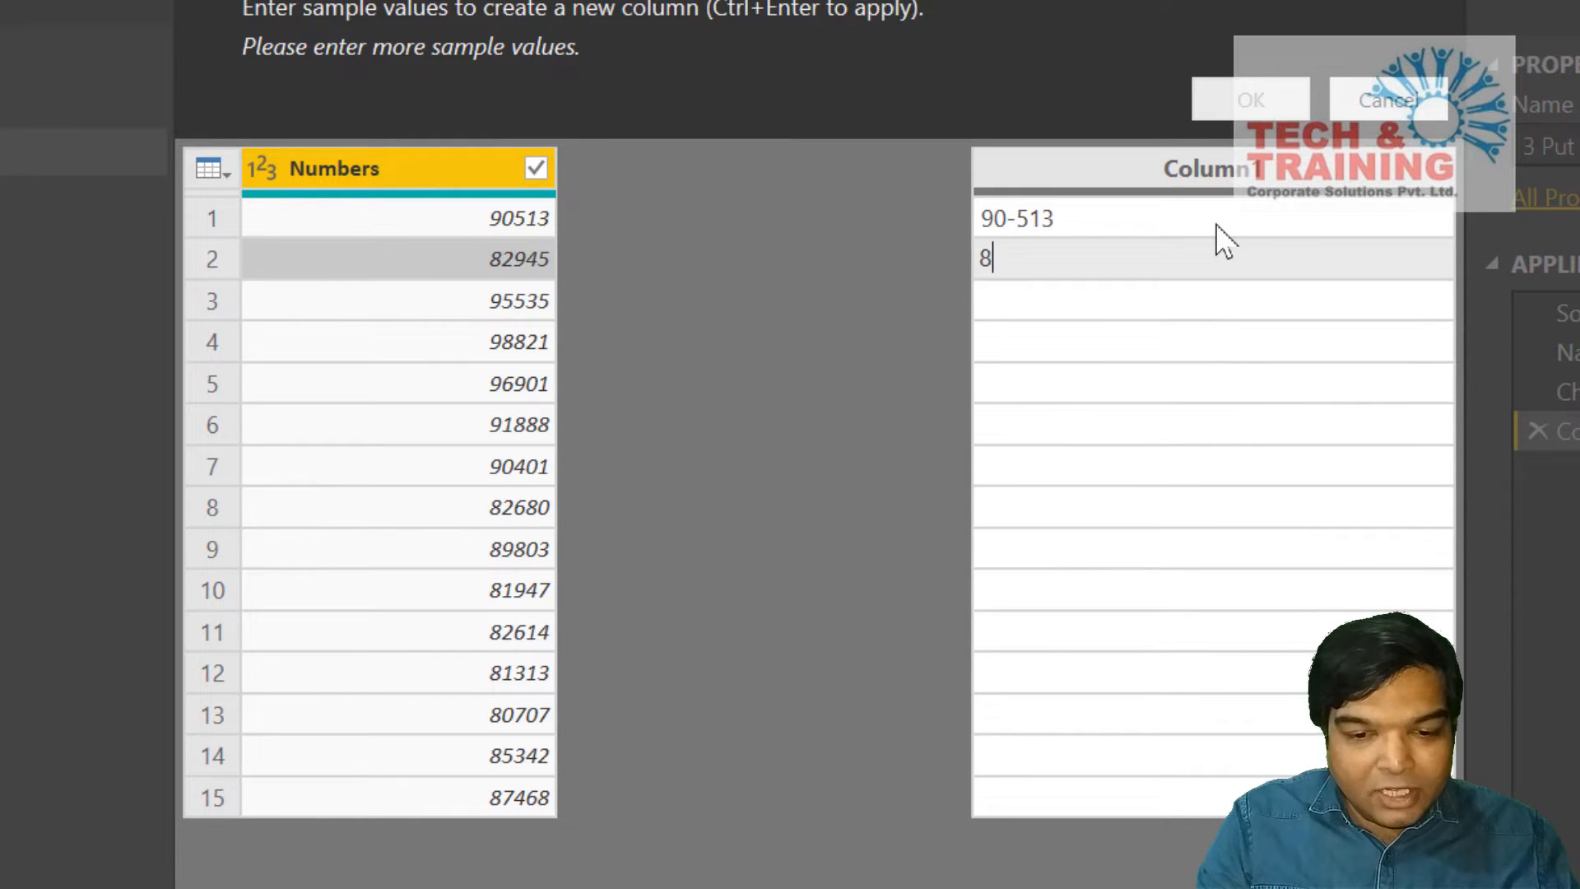
{"action": "type", "text": "2-945"}
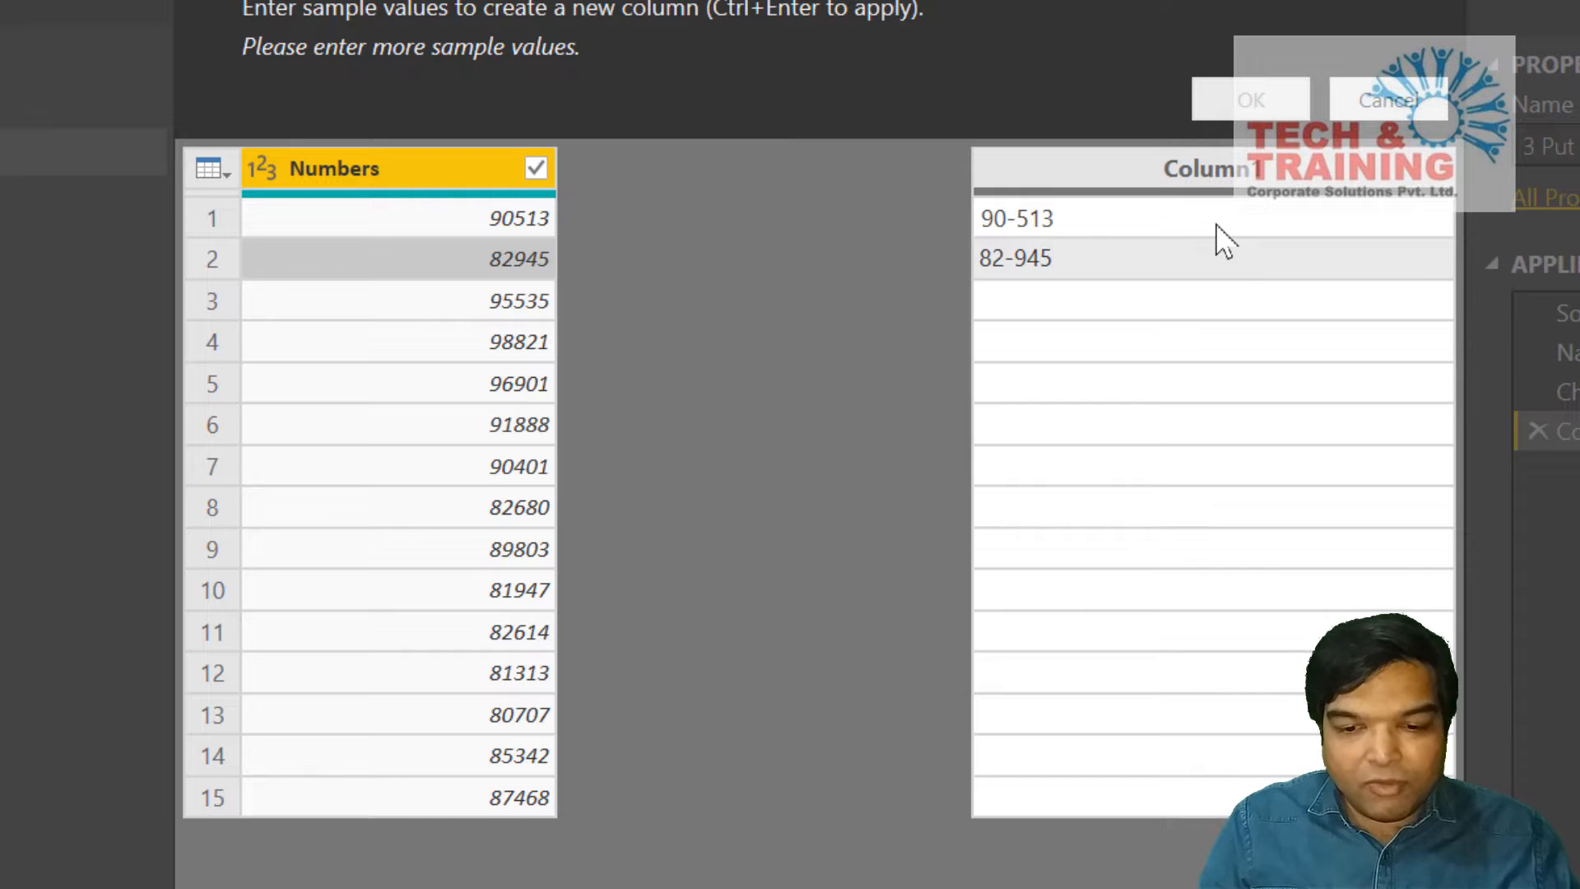
{"action": "key", "text": "Return"}
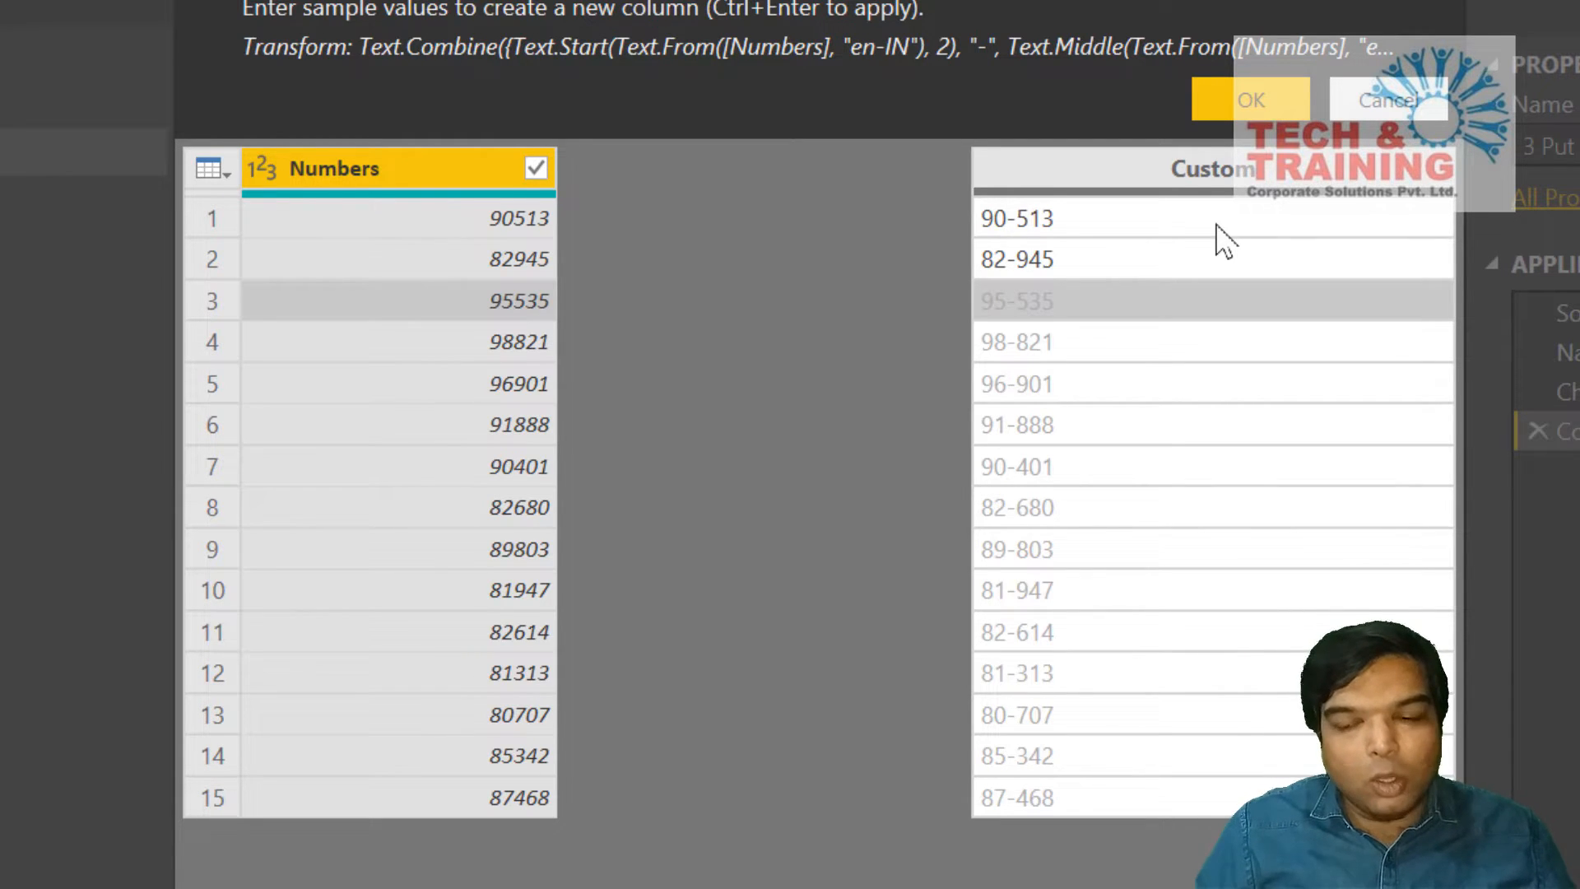
{"action": "left_click", "coordinate": [1234, 92]}
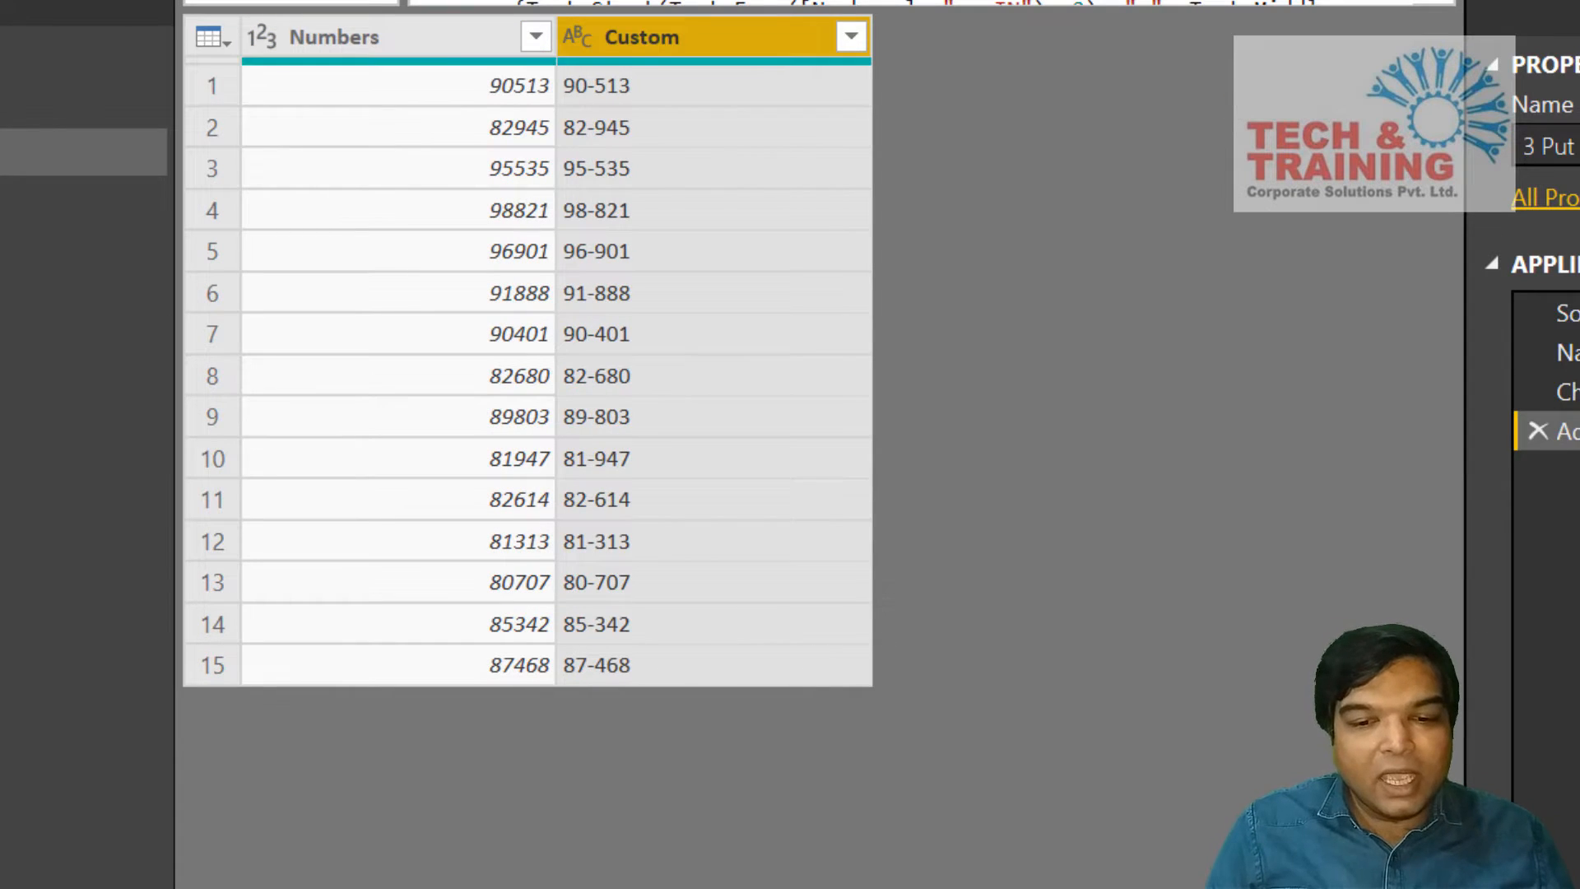
Rename the newly added Custom column as Value with dash.
{"action": "double_click", "coordinate": [696, 38]}
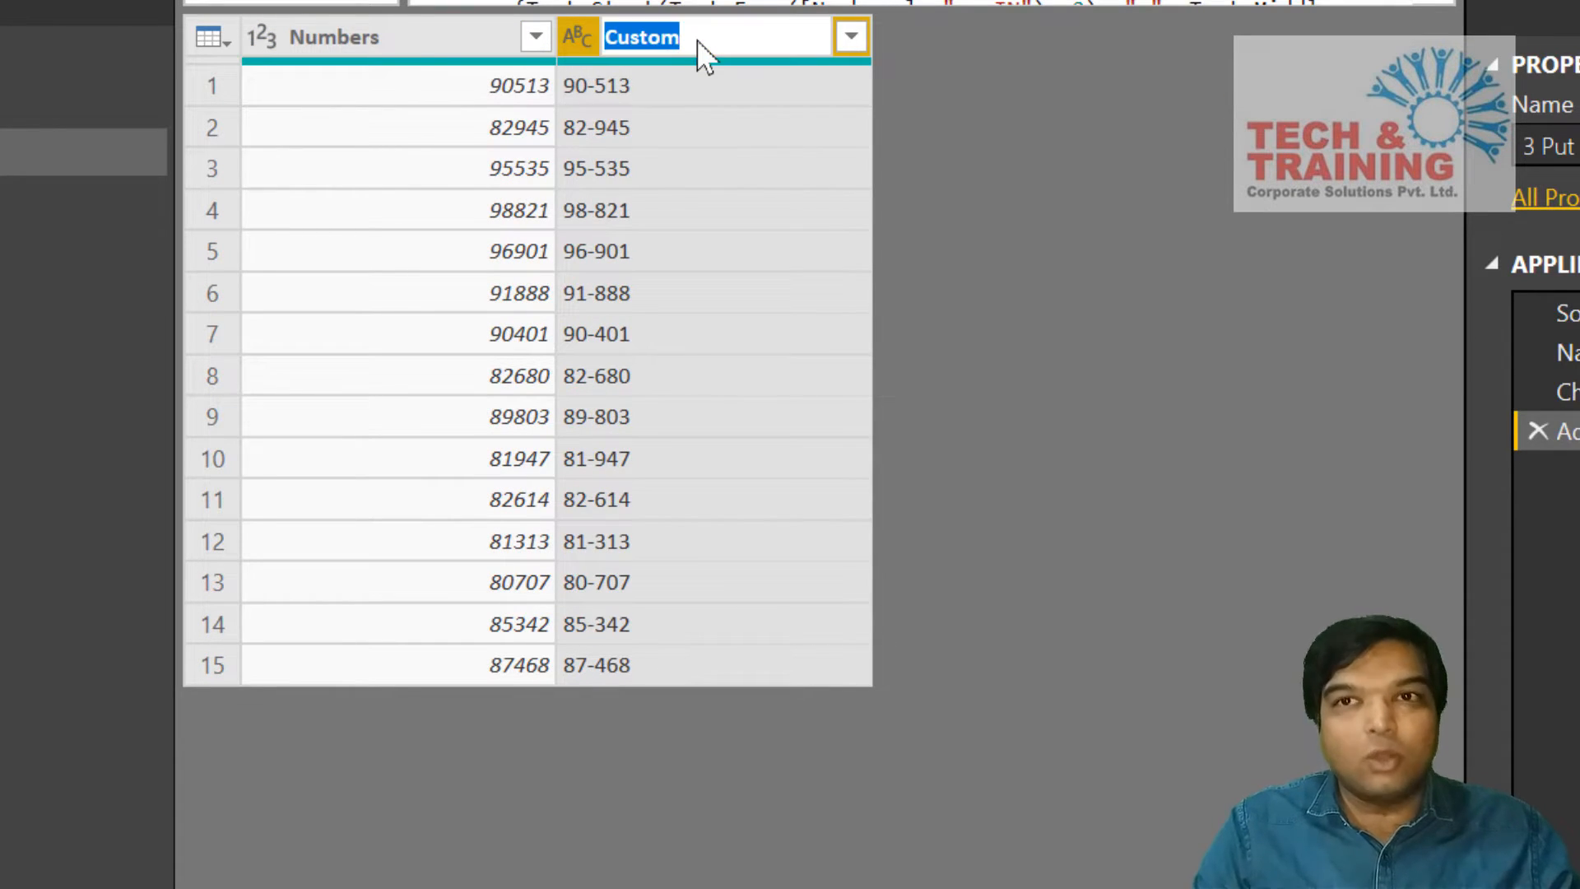
{"action": "type", "text": "Value with "}
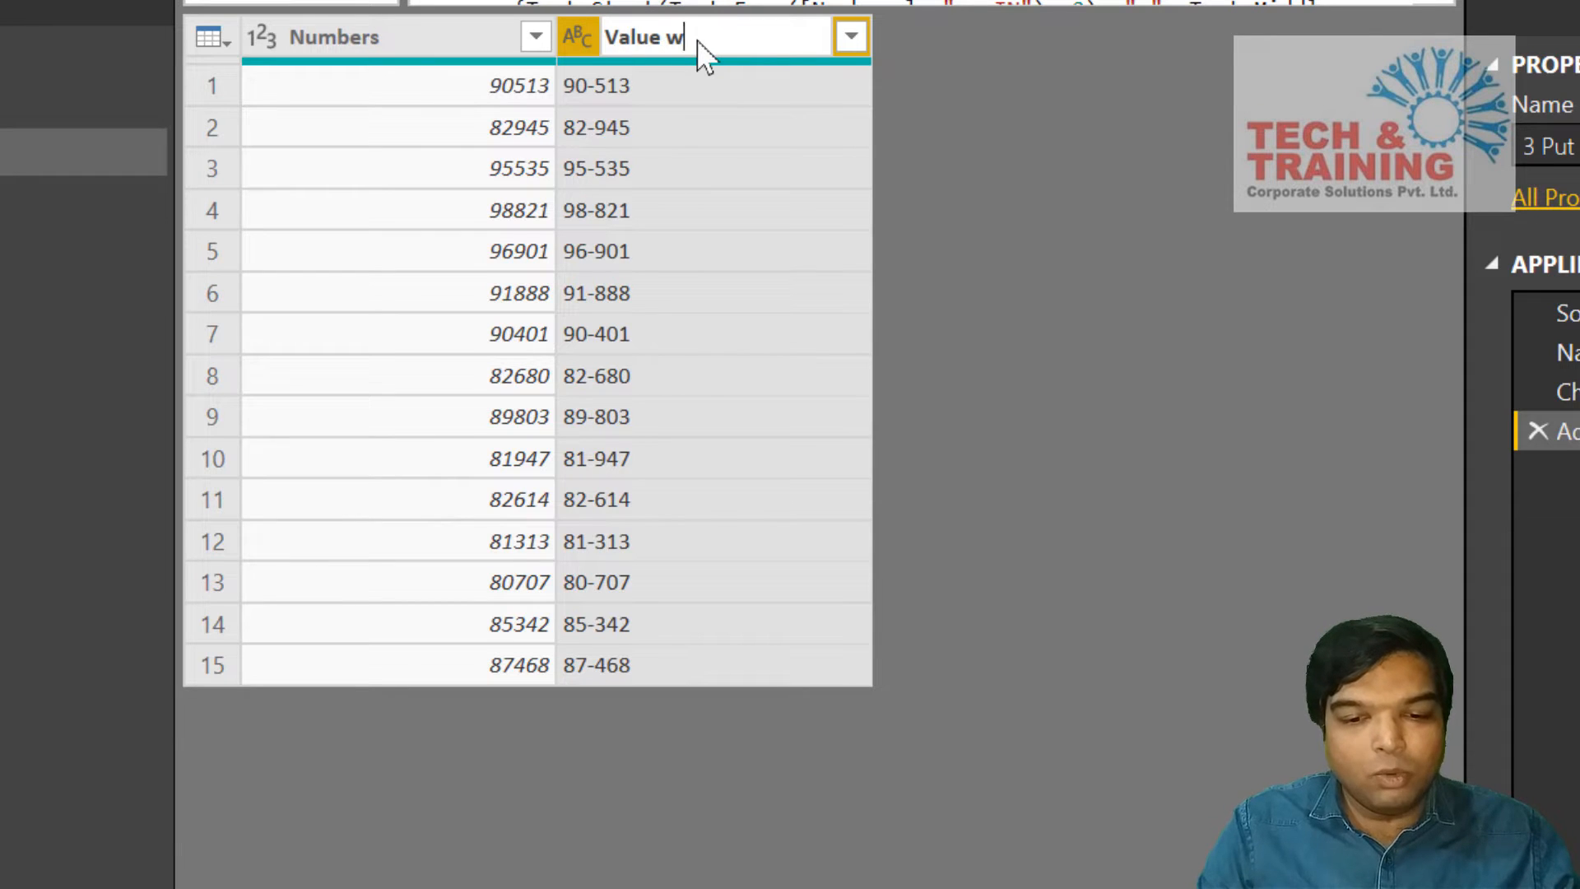
{"action": "type", "text": "dash"}
{"action": "key", "text": "Return"}
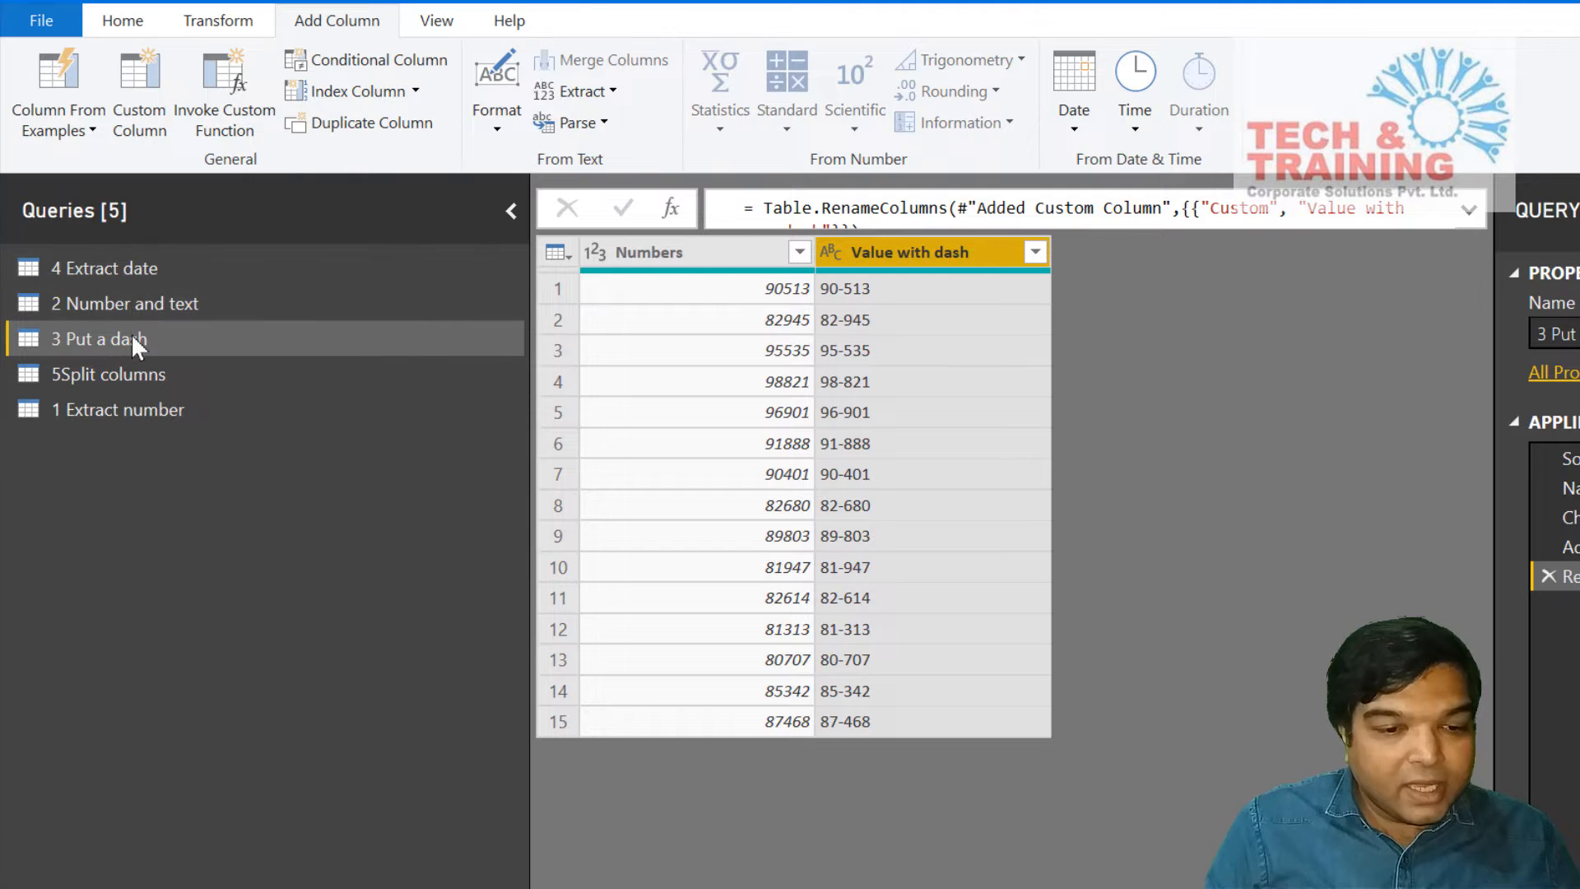
In the 4 Extract date query, start a column from examples and enter 21-05-2016 as the sample for row 5.
{"action": "left_click", "coordinate": [141, 268]}
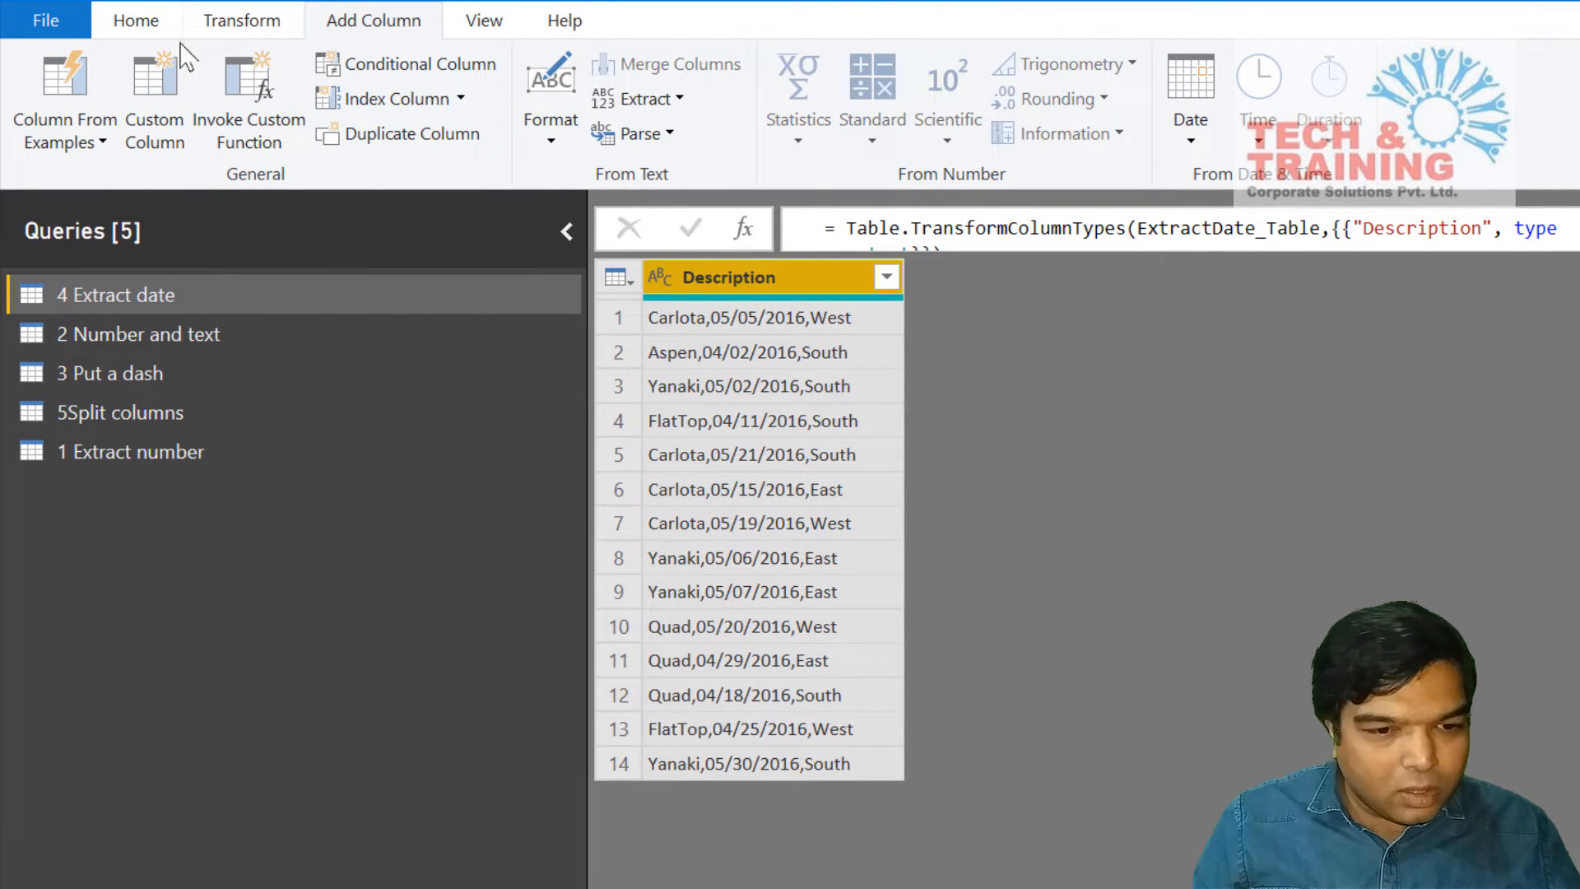
{"action": "left_click", "coordinate": [54, 91]}
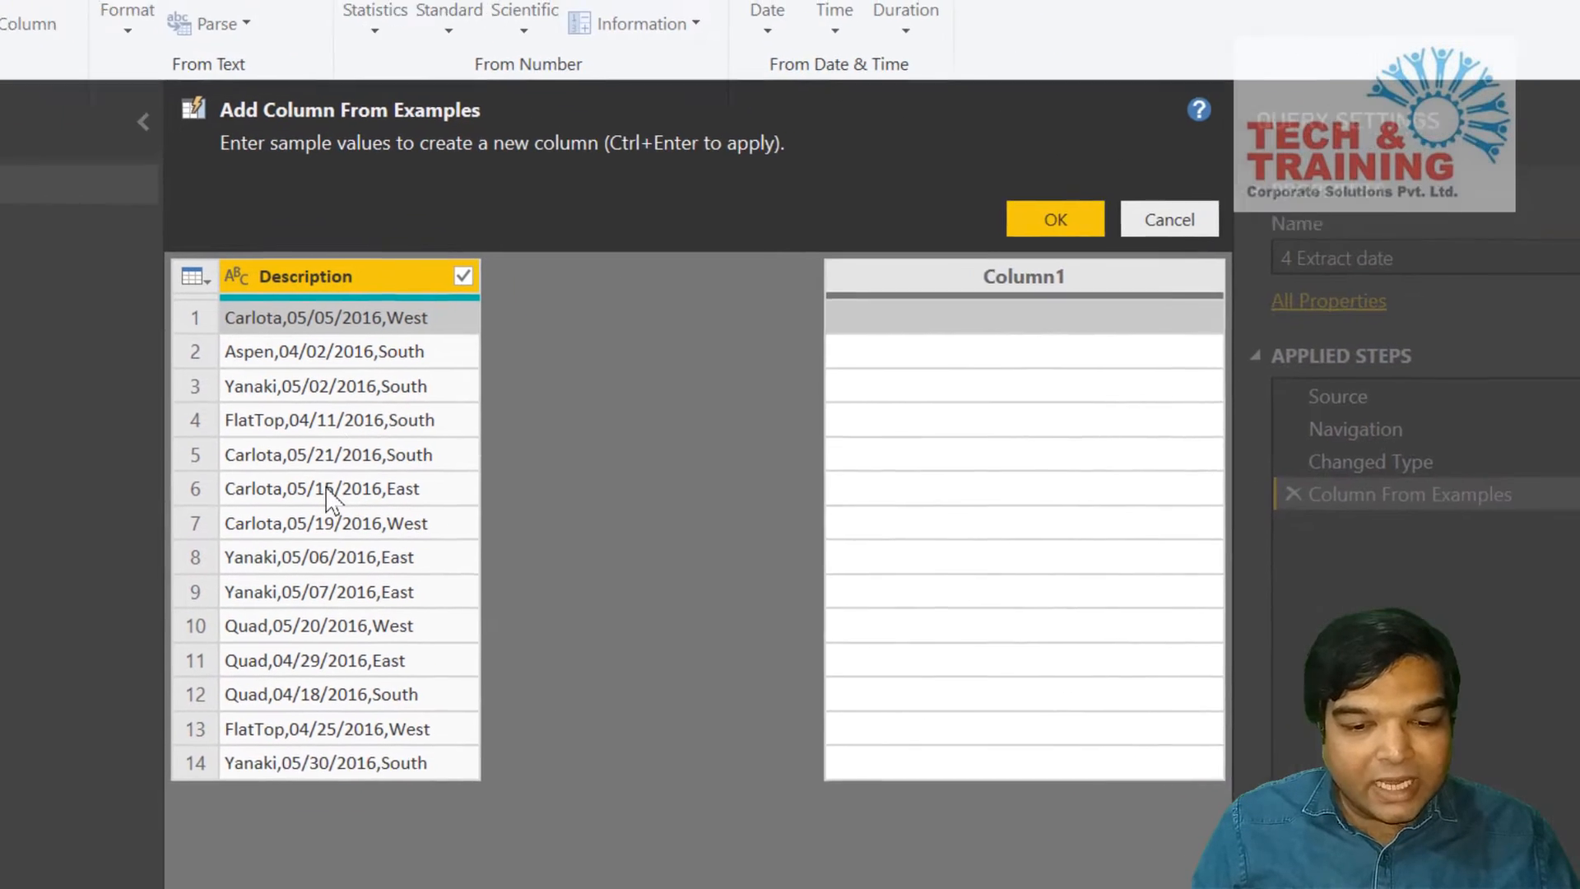
{"action": "left_click", "coordinate": [743, 567]}
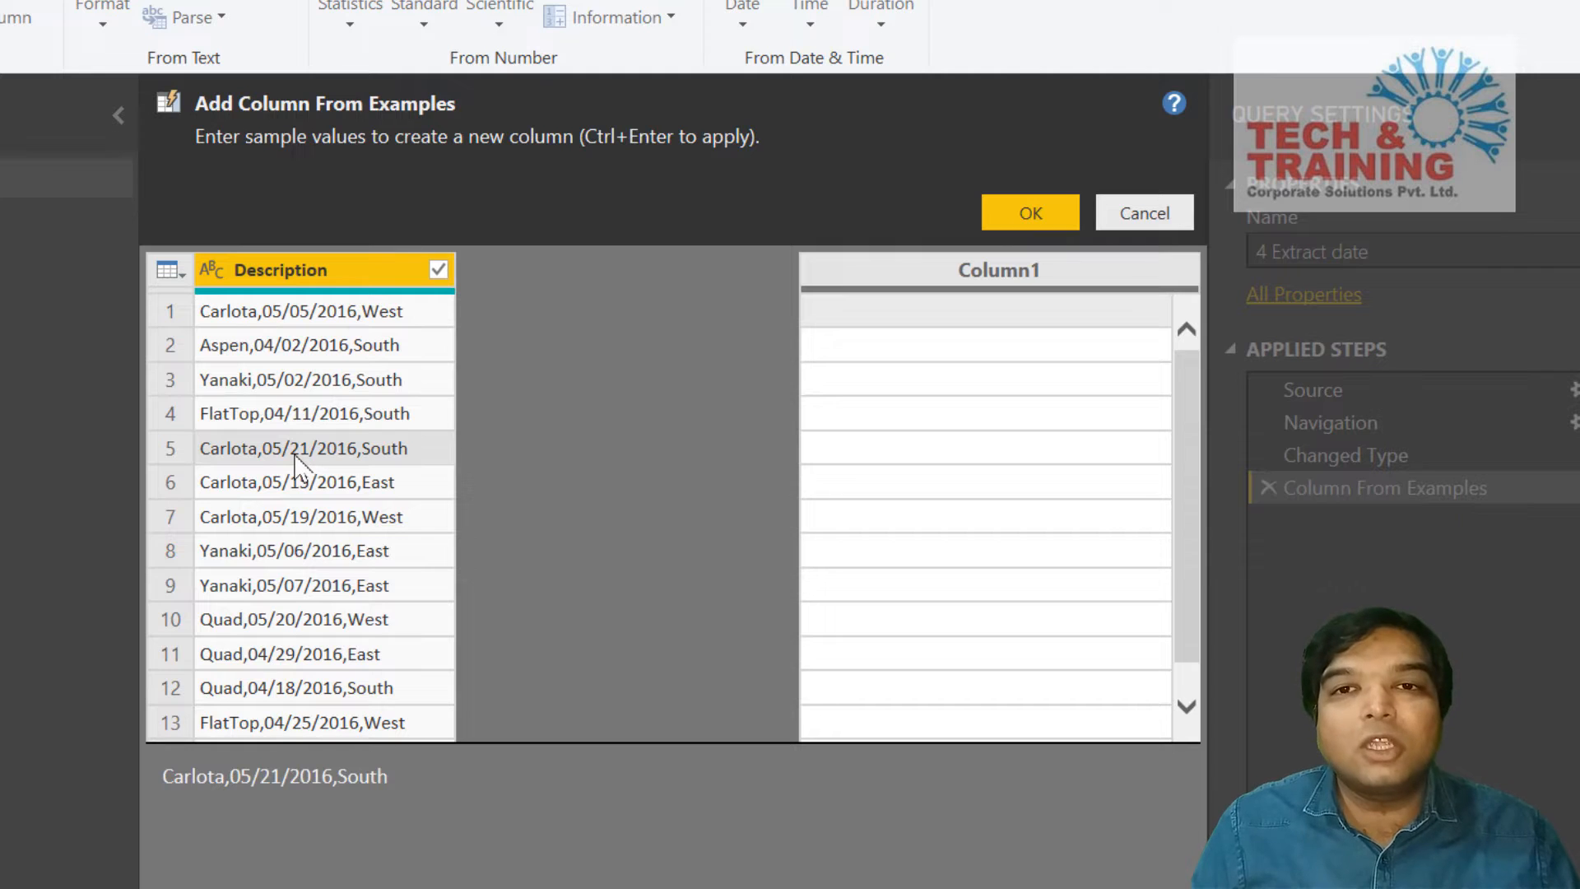
{"action": "left_click", "coordinate": [893, 444]}
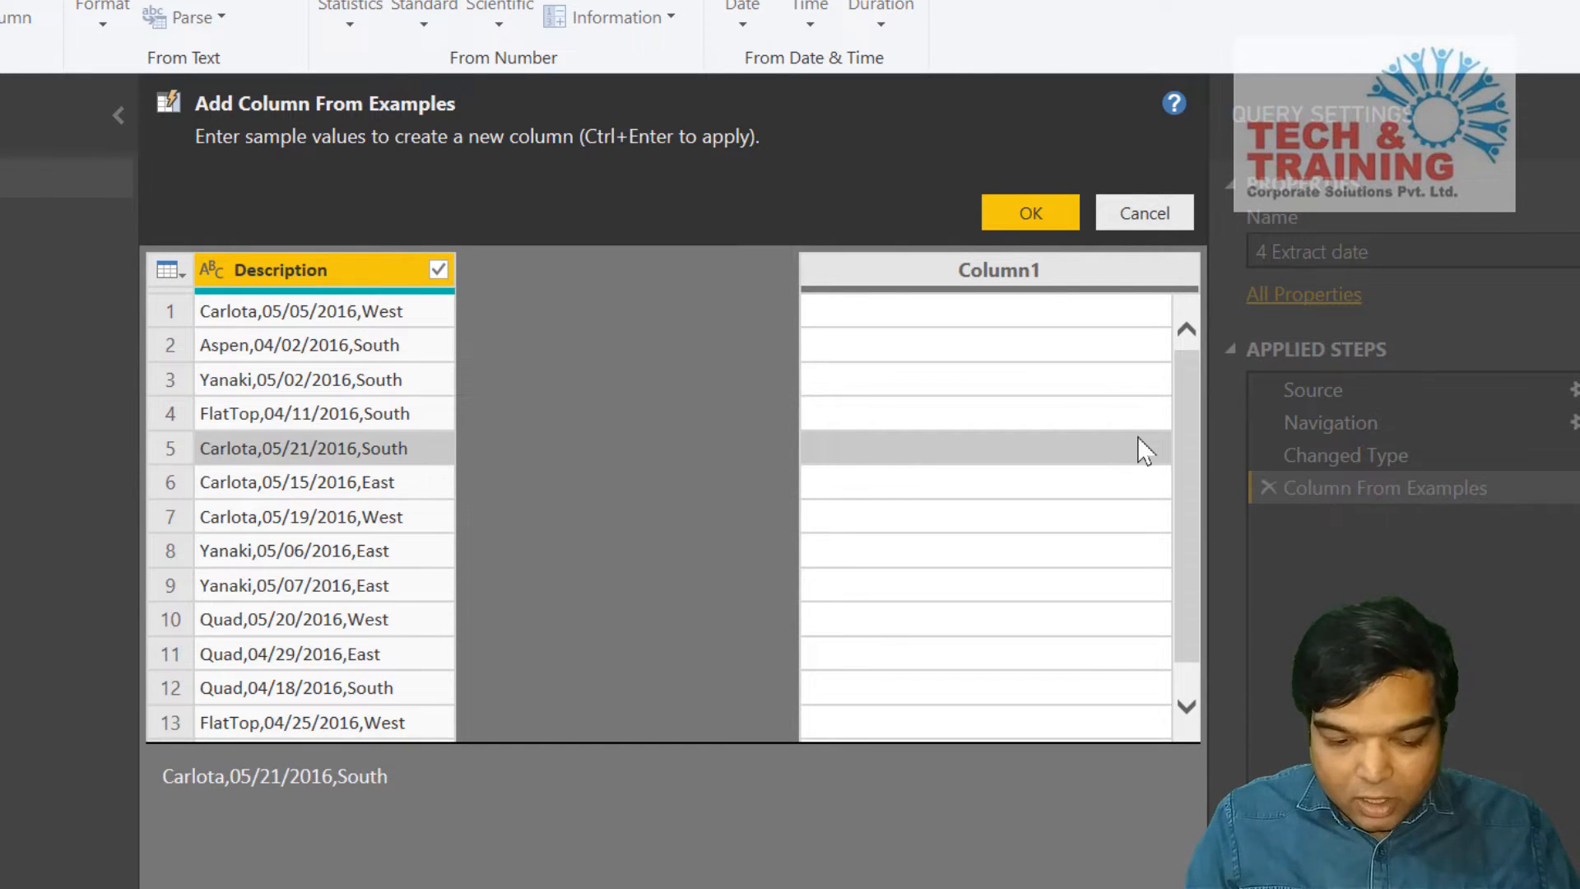
{"action": "type", "text": "21"}
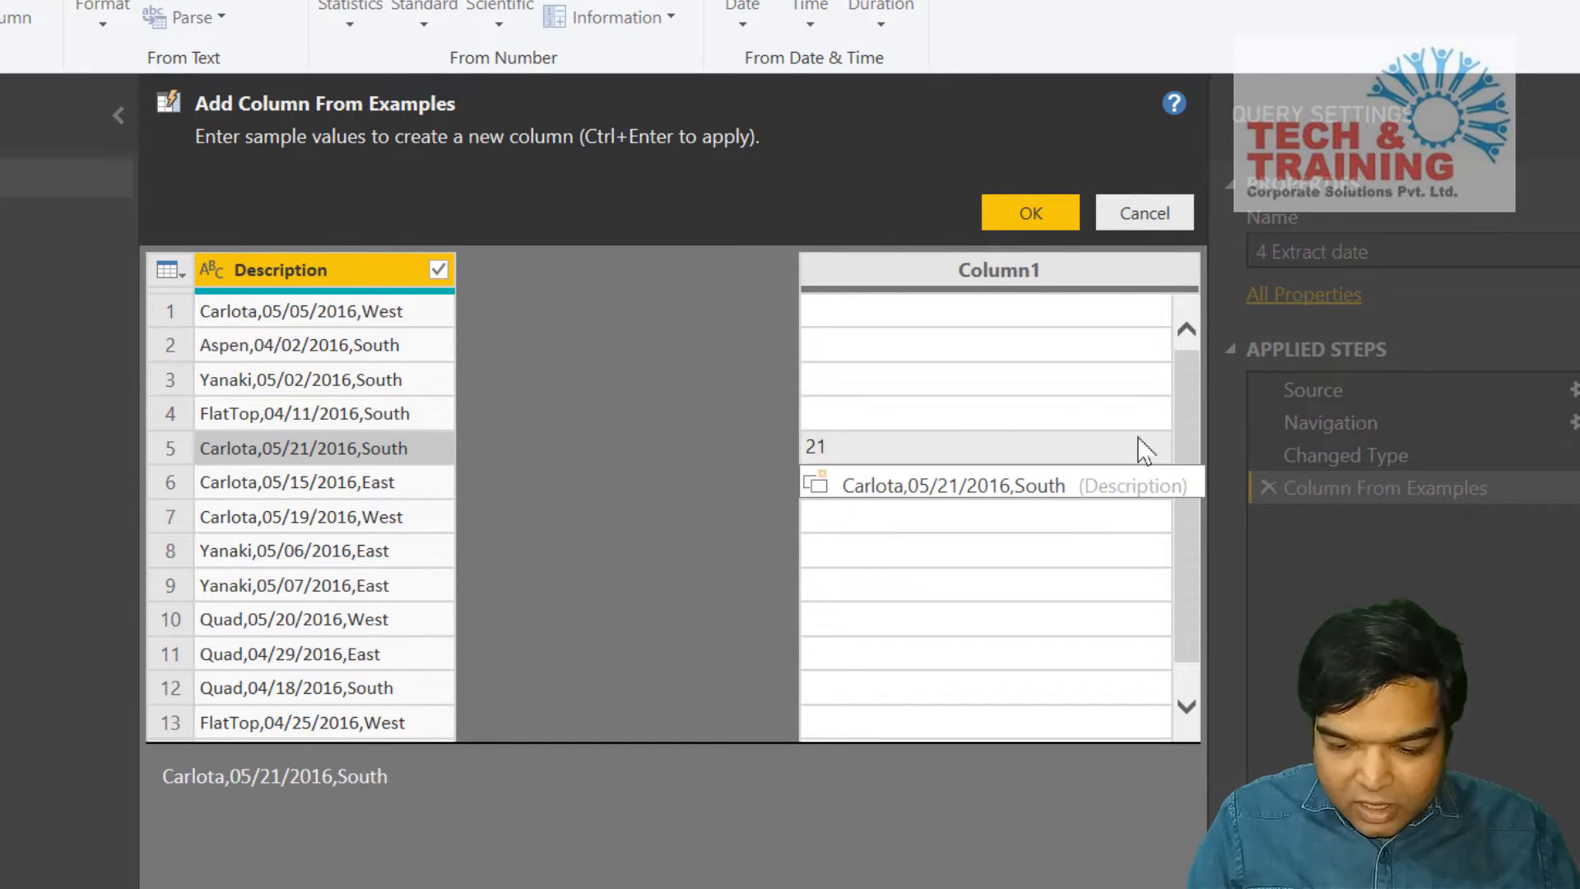
{"action": "type", "text": "-05"}
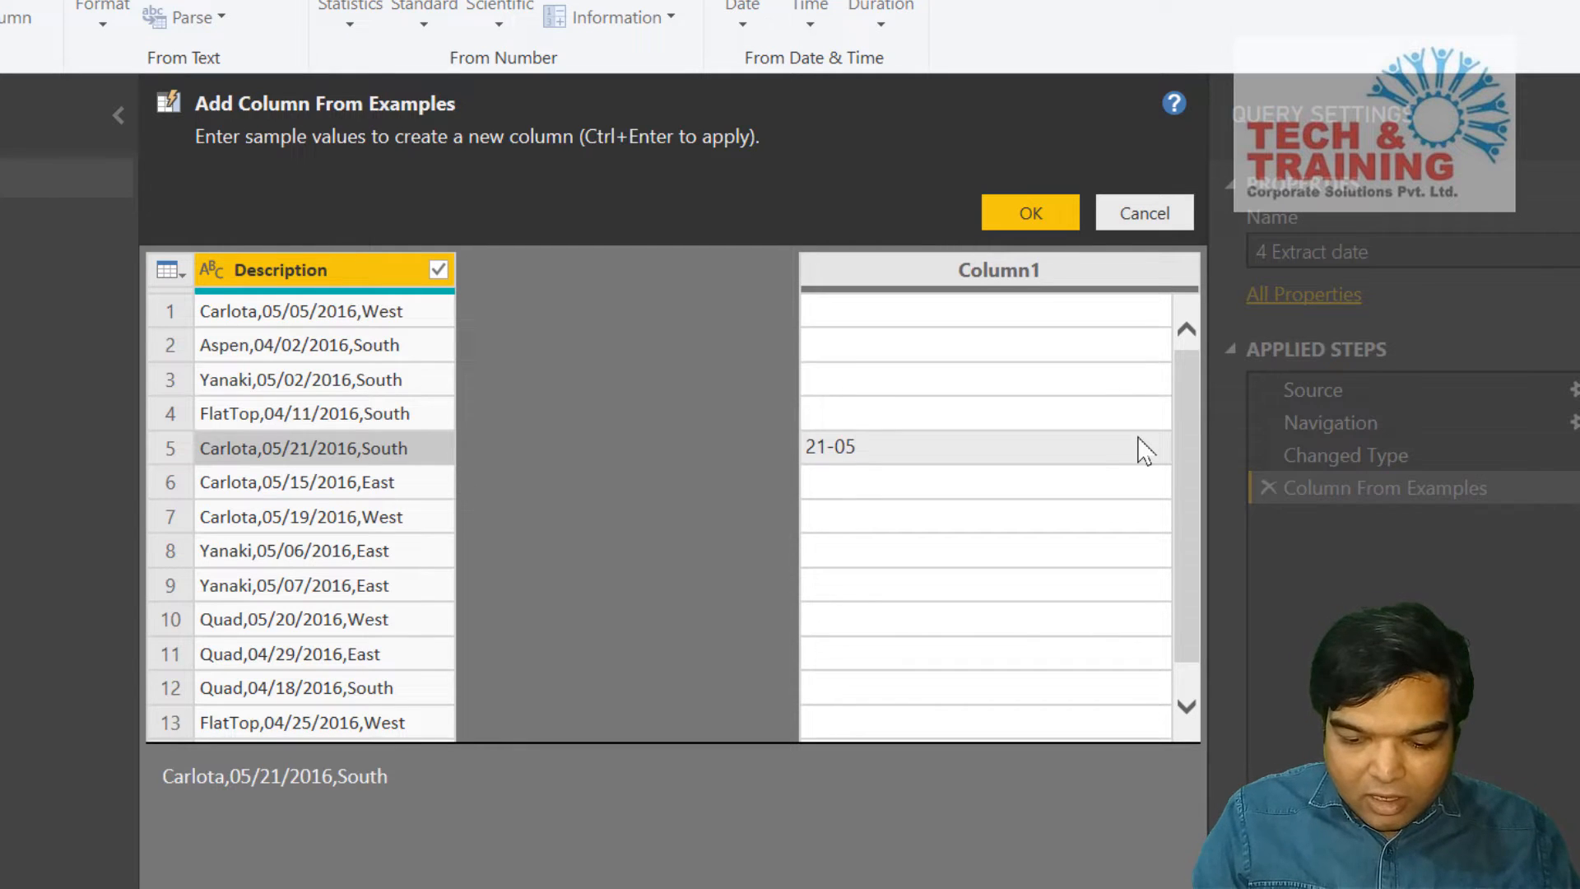
{"action": "type", "text": "-"}
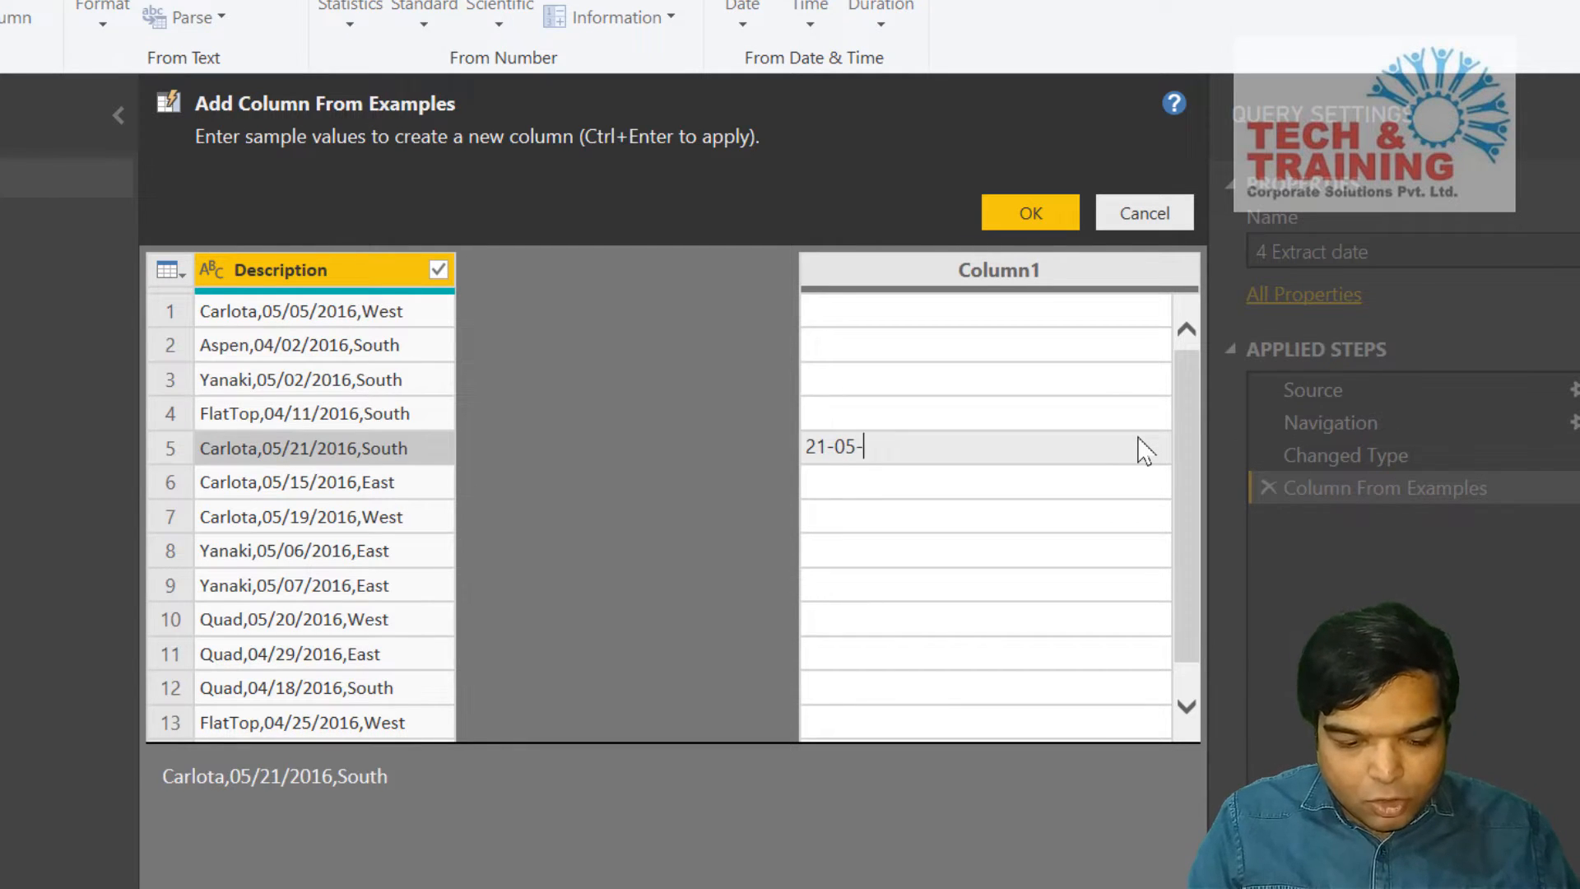
{"action": "type", "text": "2016"}
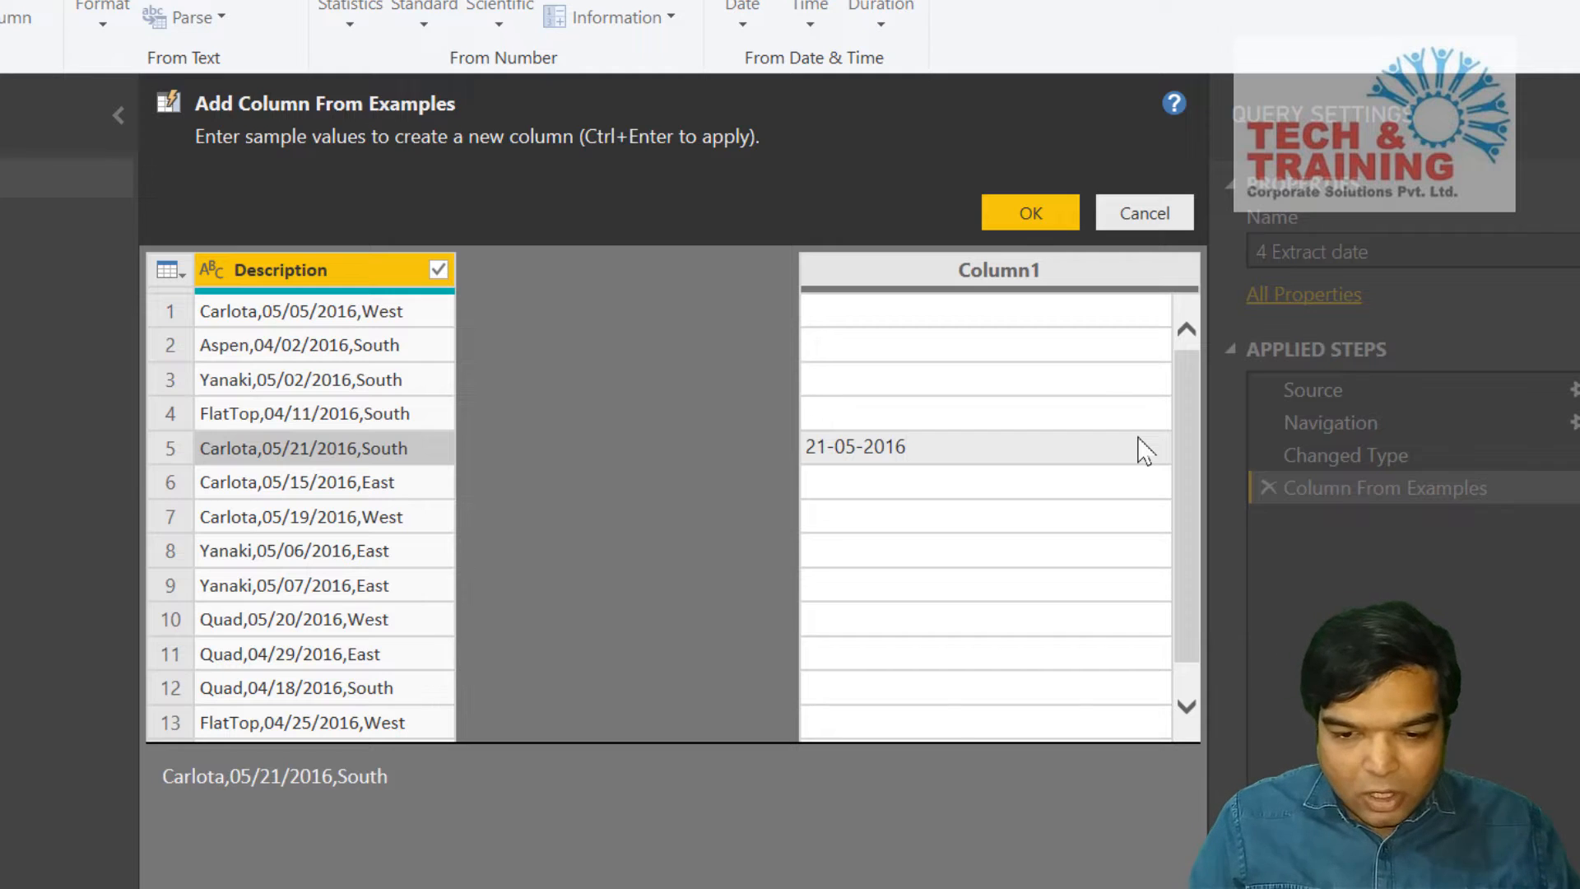
{"action": "key", "text": "Return"}
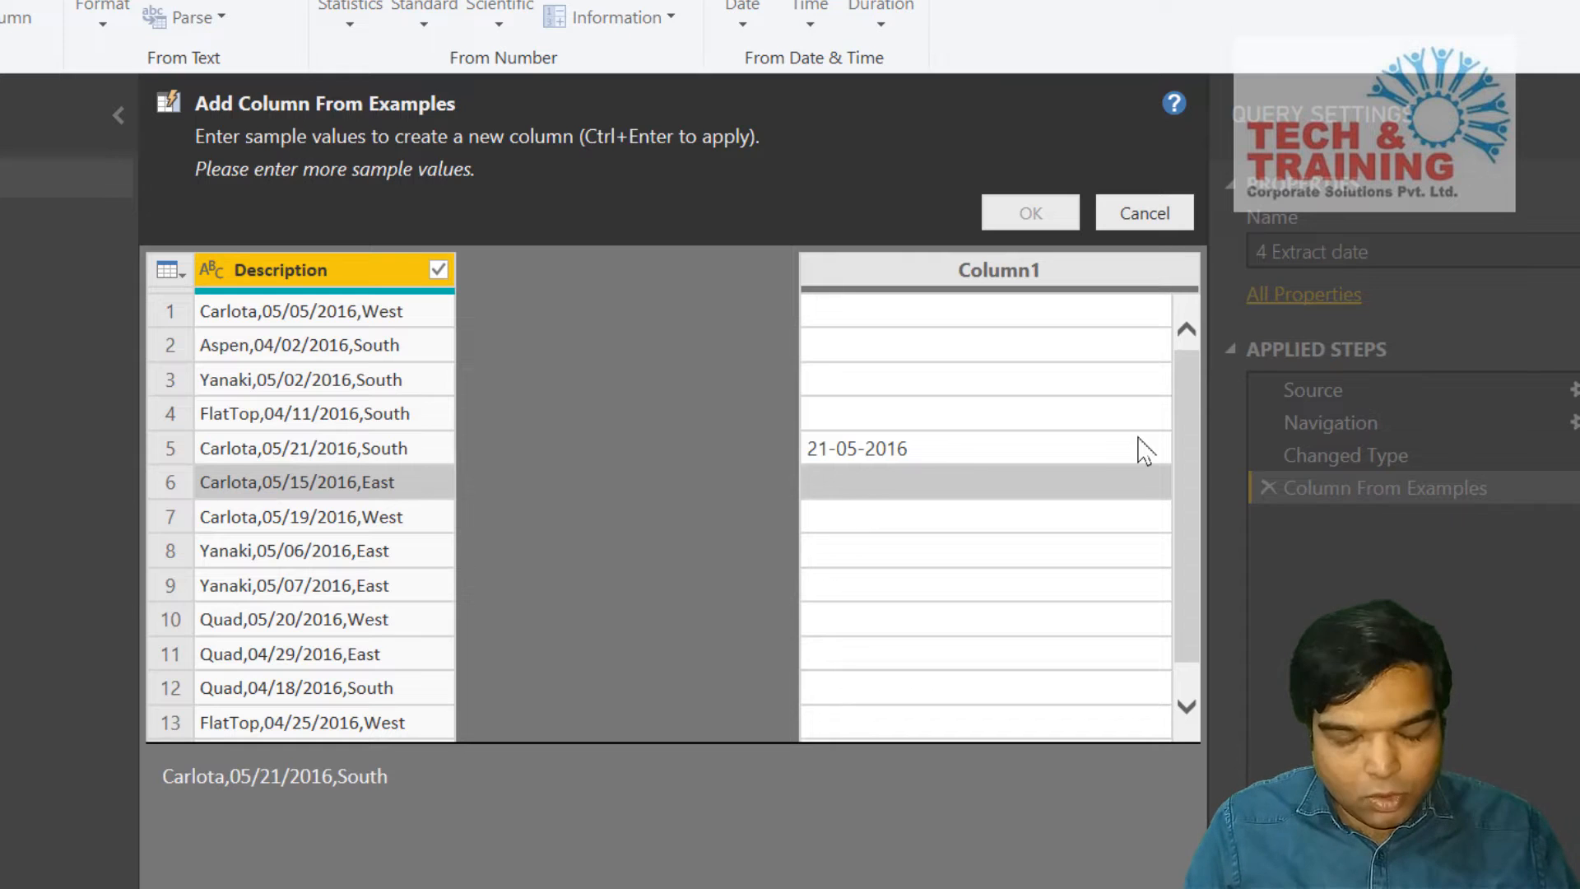
Enter 15-05-2016 and 19-05-2016 as the sample values for rows 6 and 7.
{"action": "type", "text": "15"}
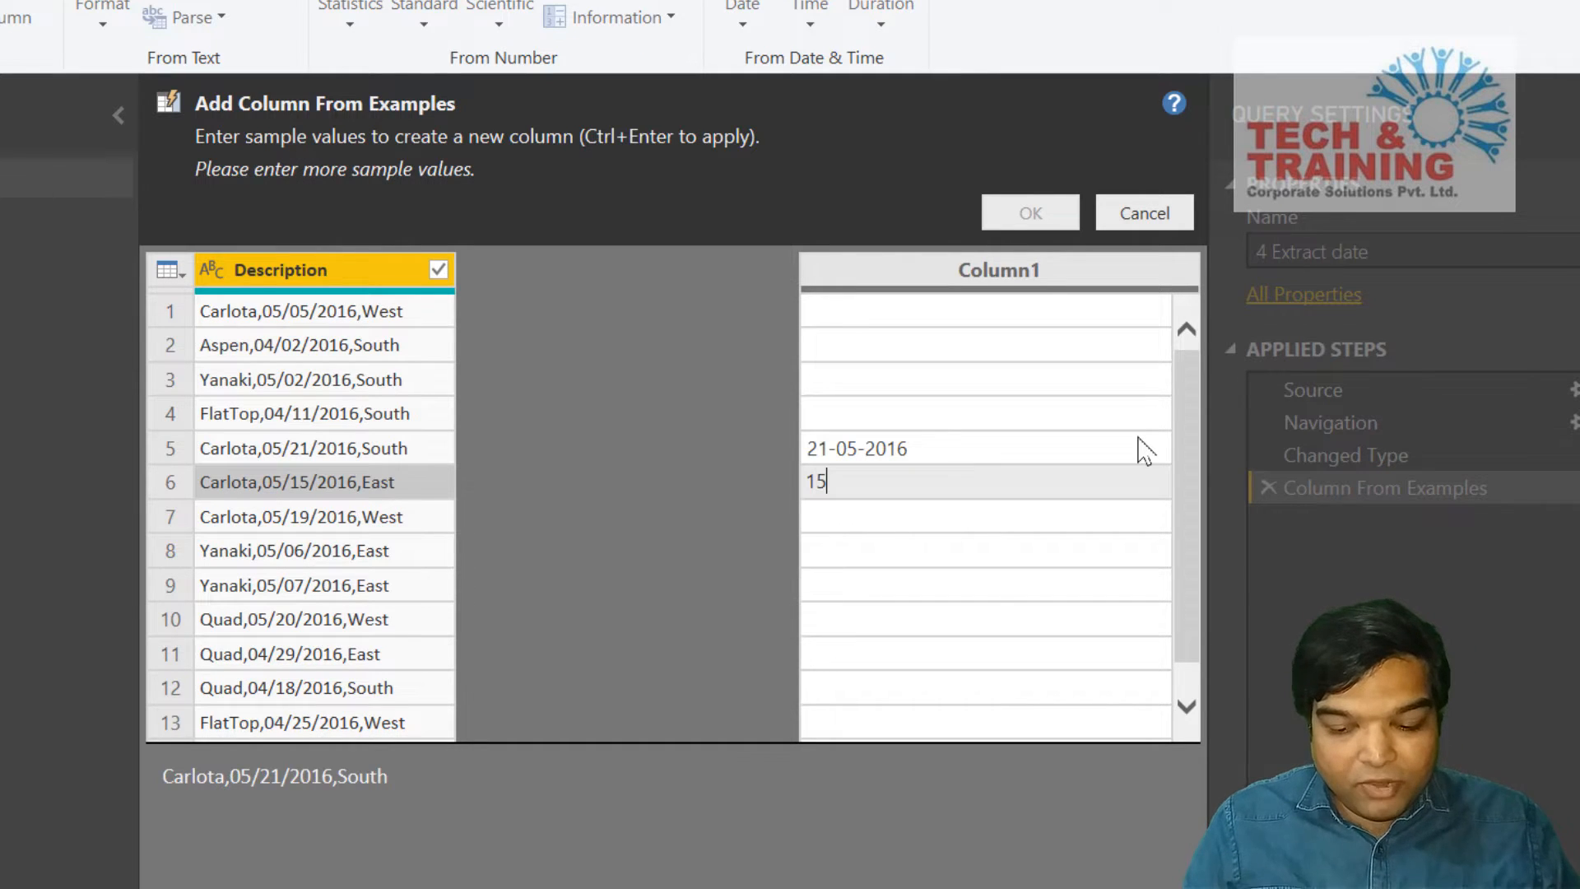
{"action": "type", "text": "-"}
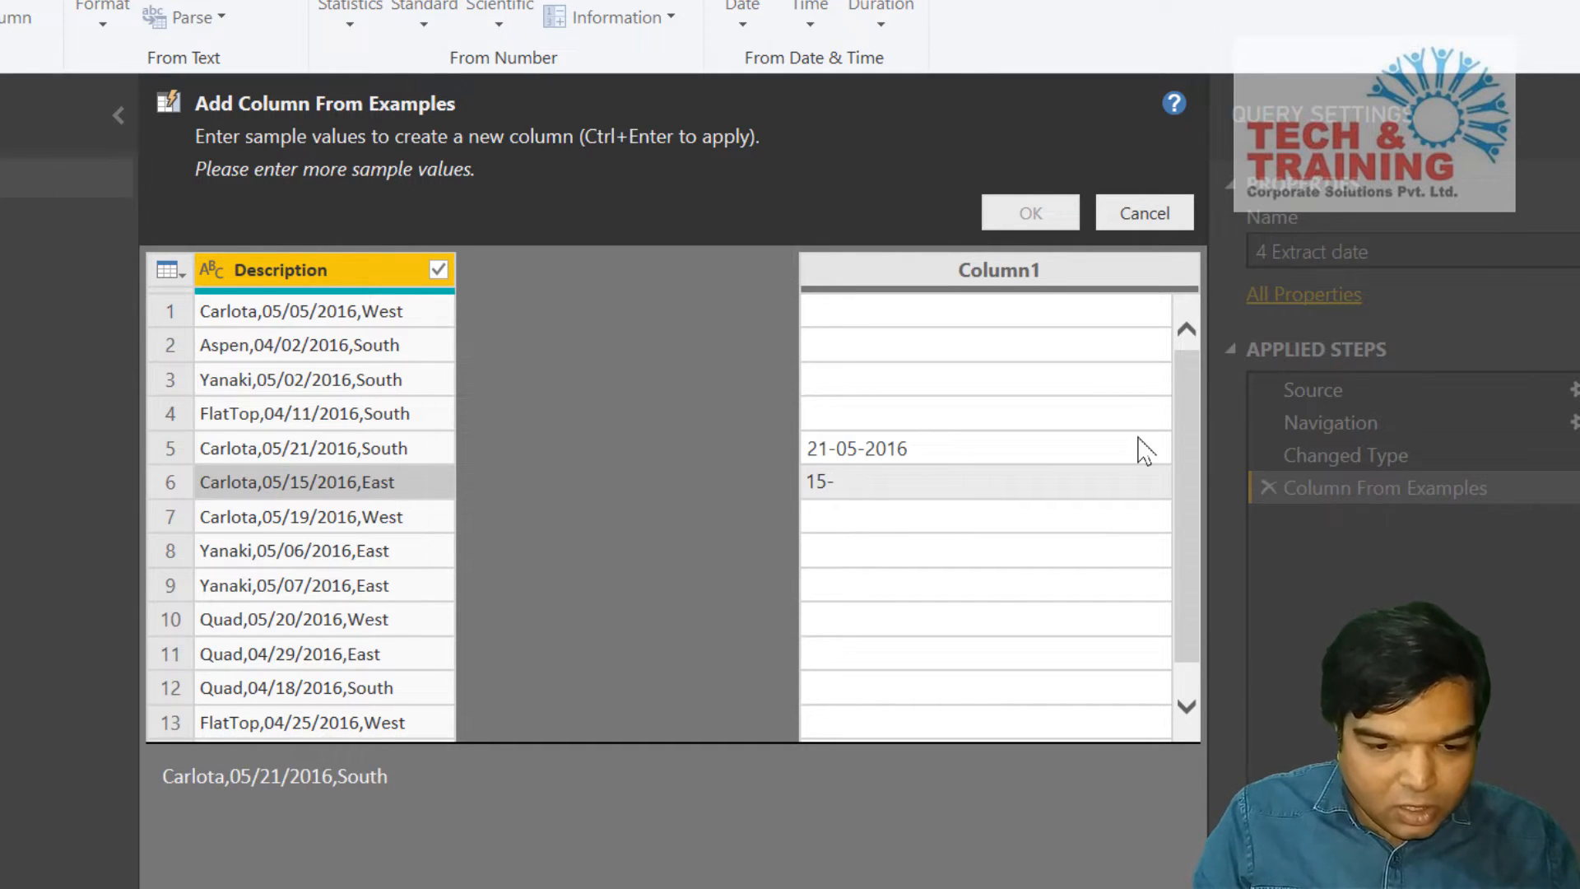
{"action": "type", "text": "05-"}
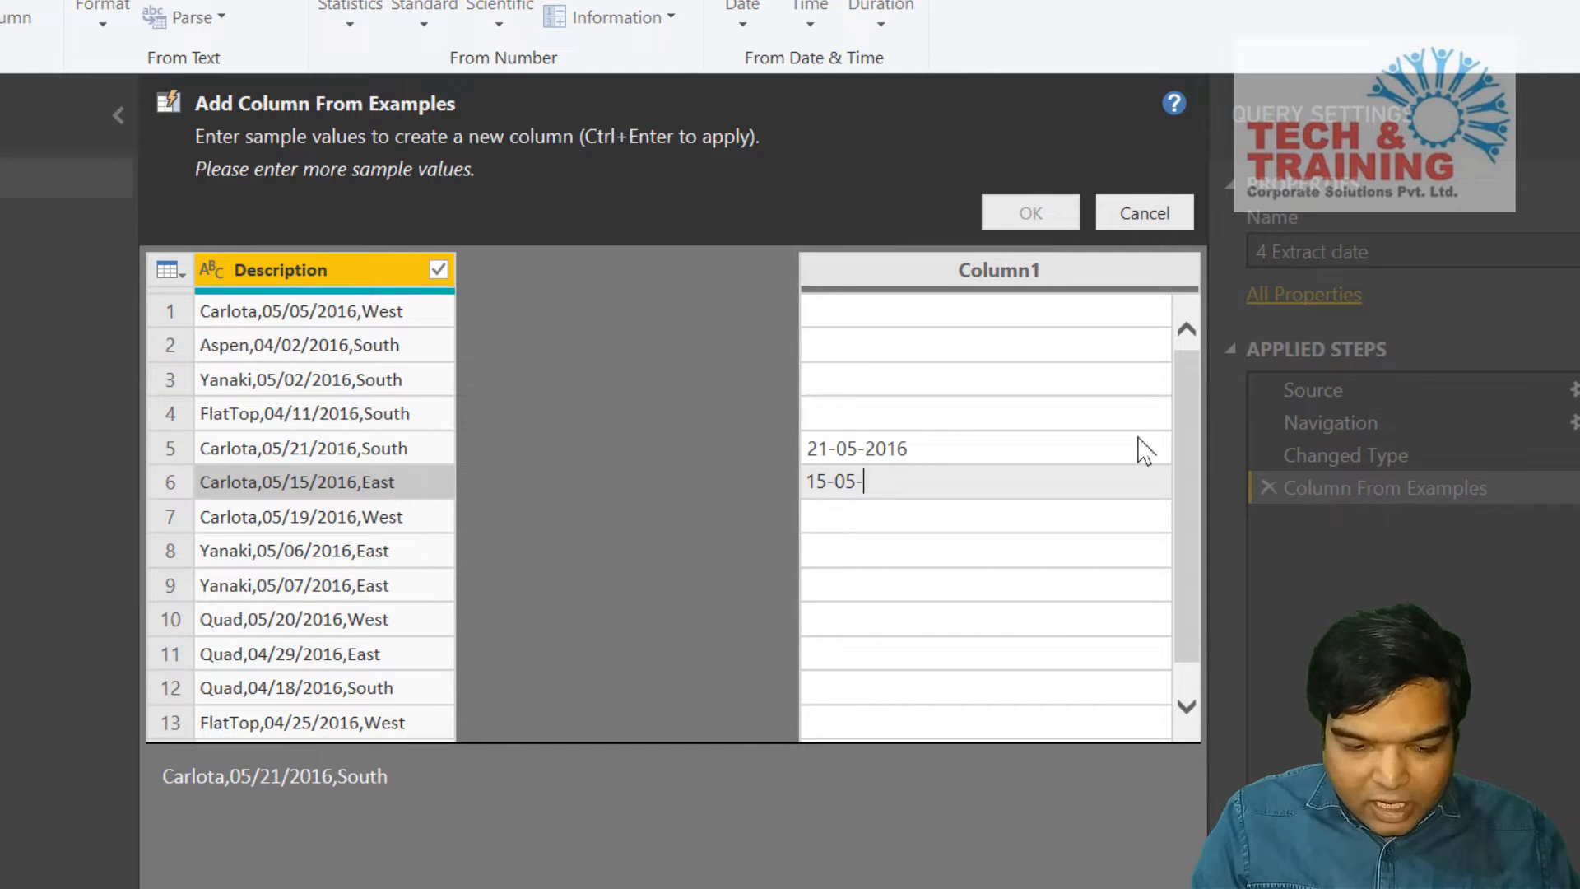
{"action": "type", "text": "2016"}
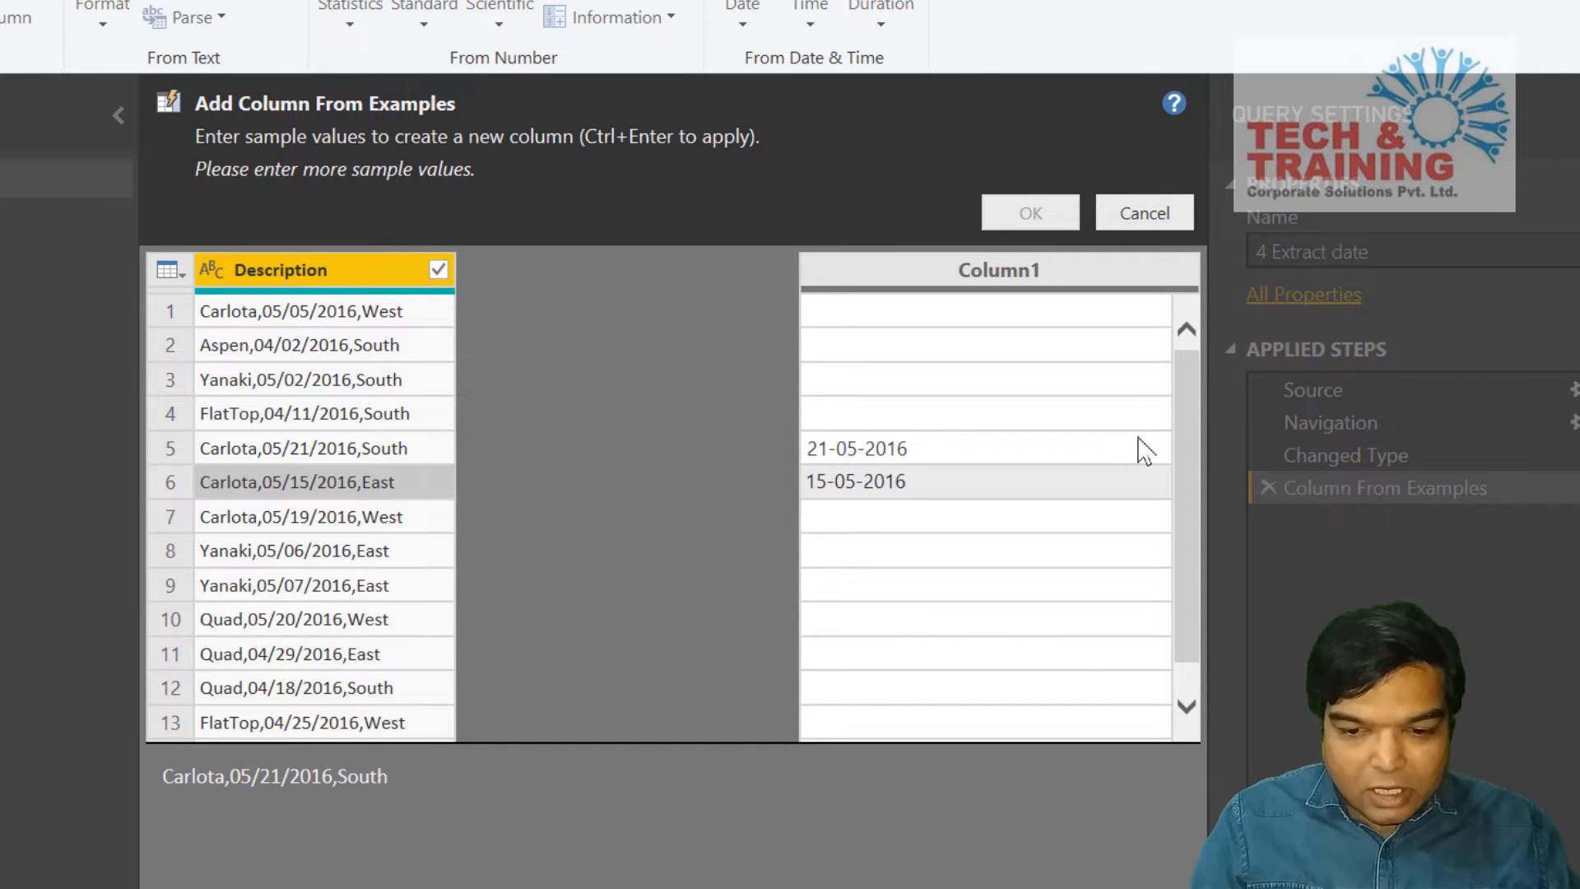
{"action": "key", "text": "Return"}
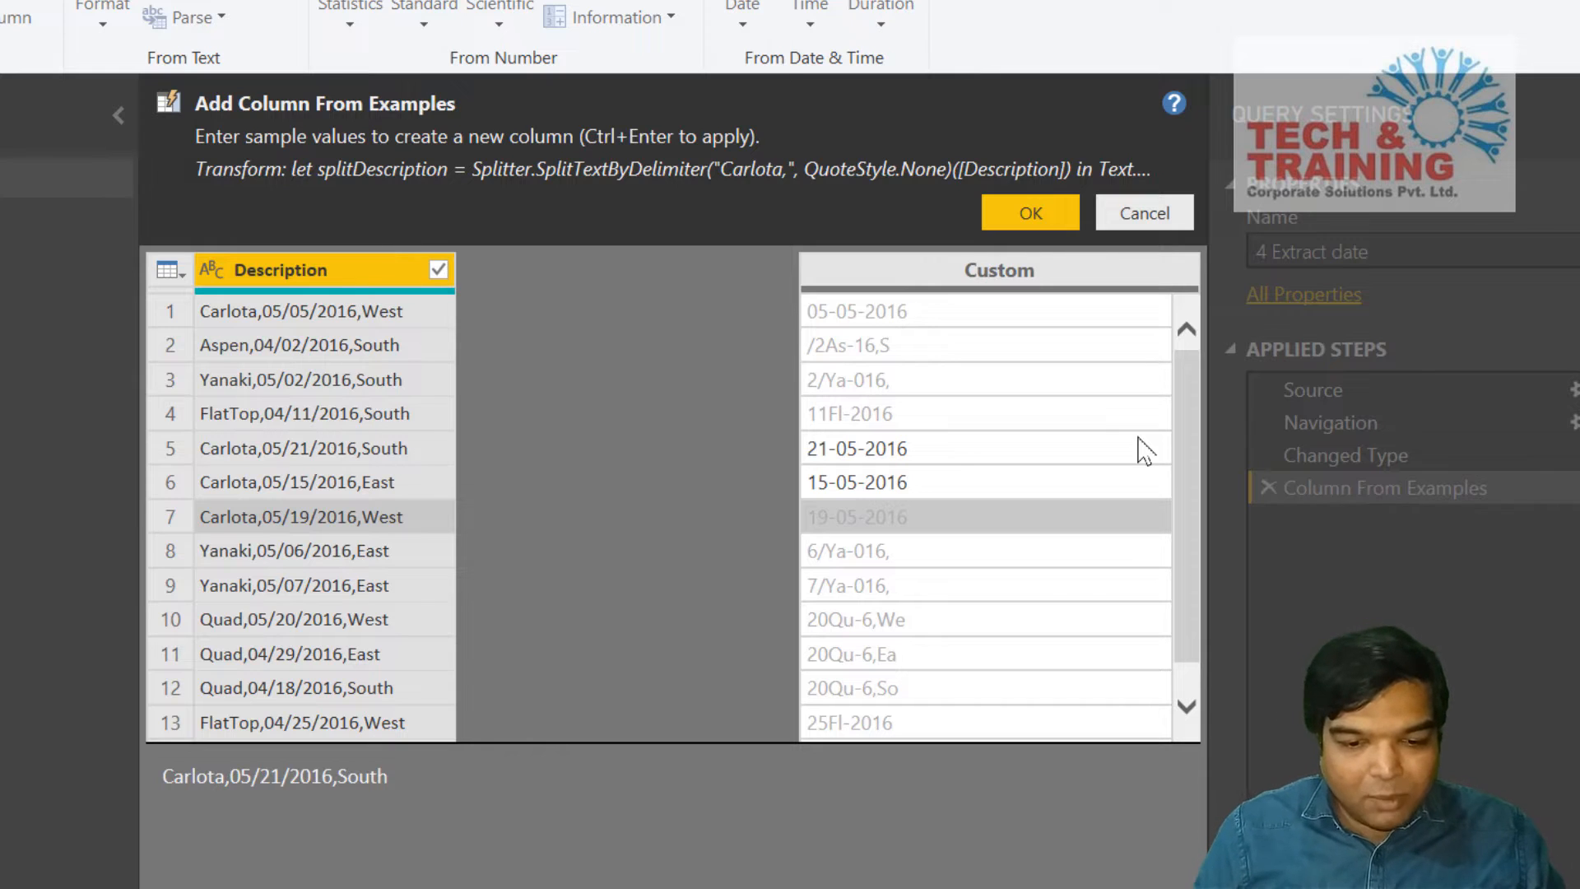
{"action": "type", "text": "19"}
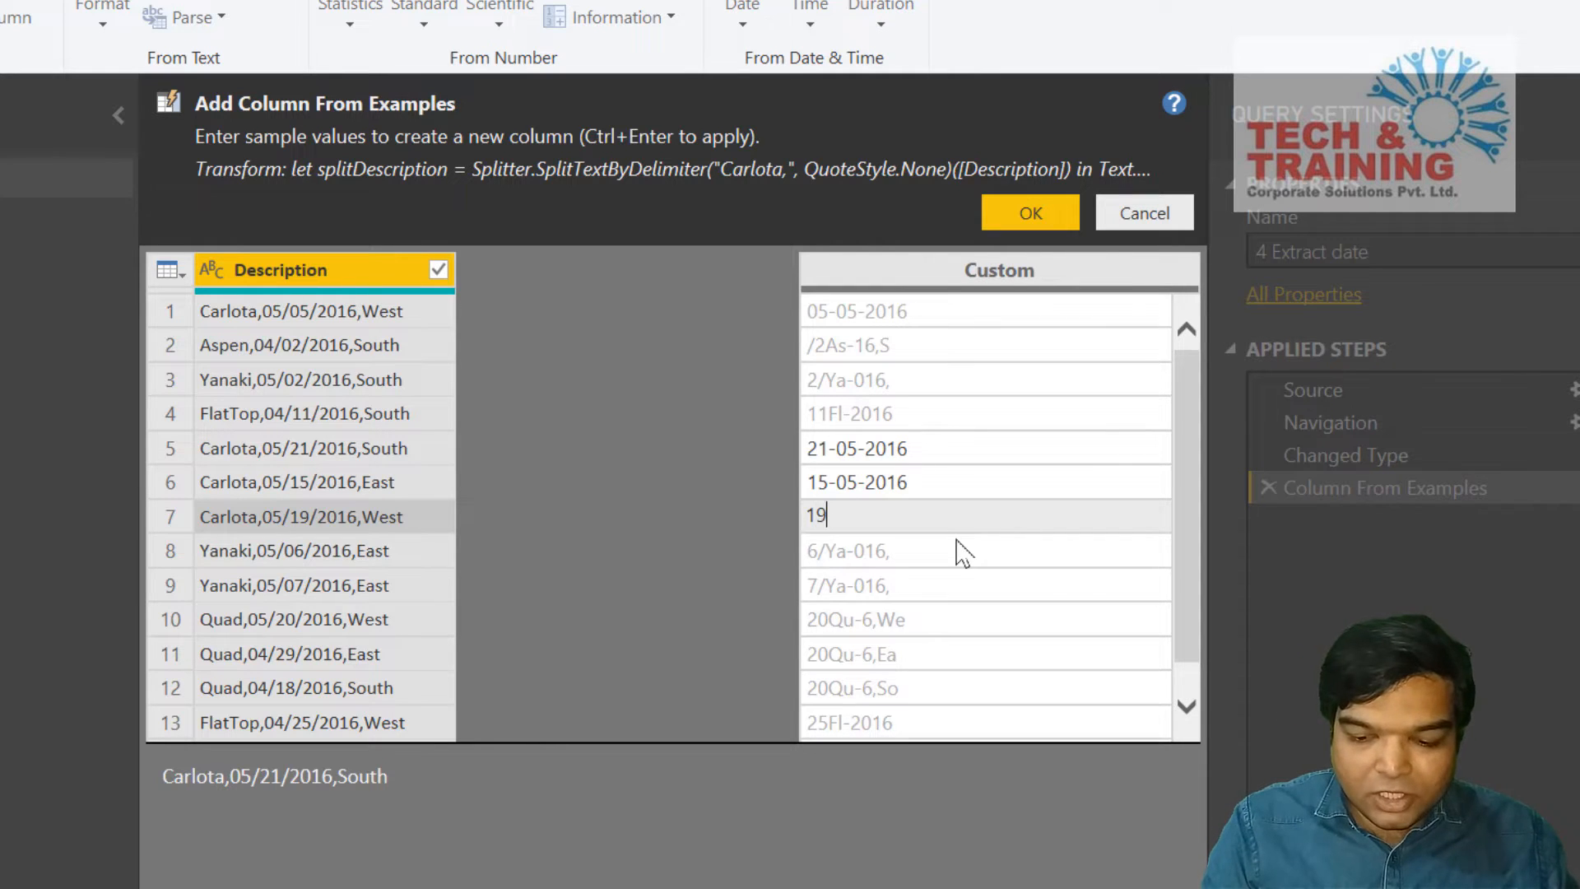
{"action": "type", "text": "-05-"}
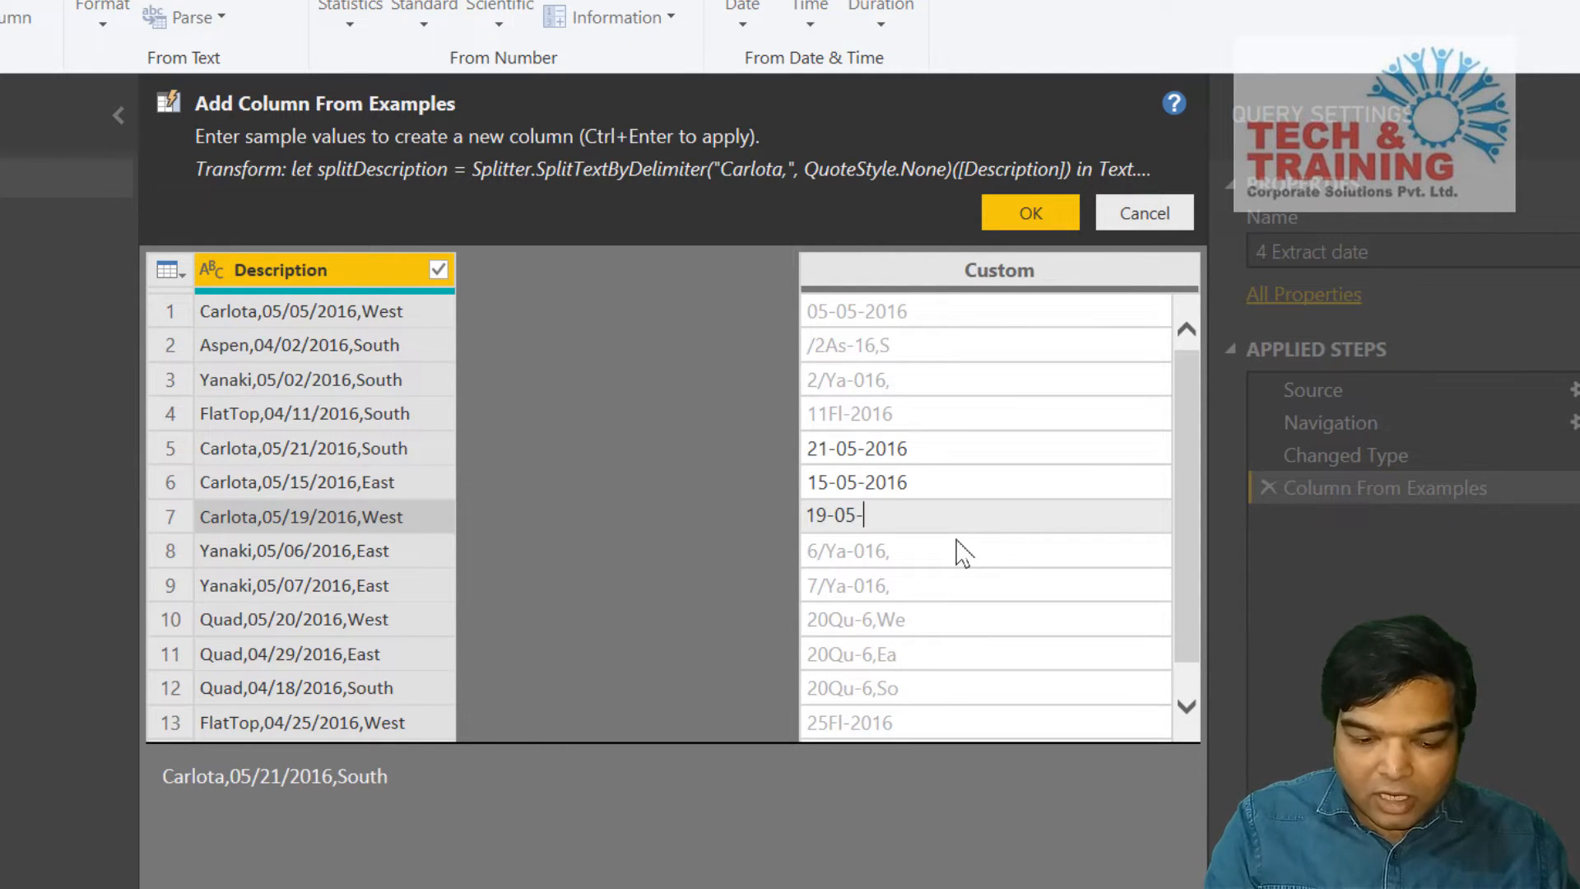
{"action": "type", "text": "2016"}
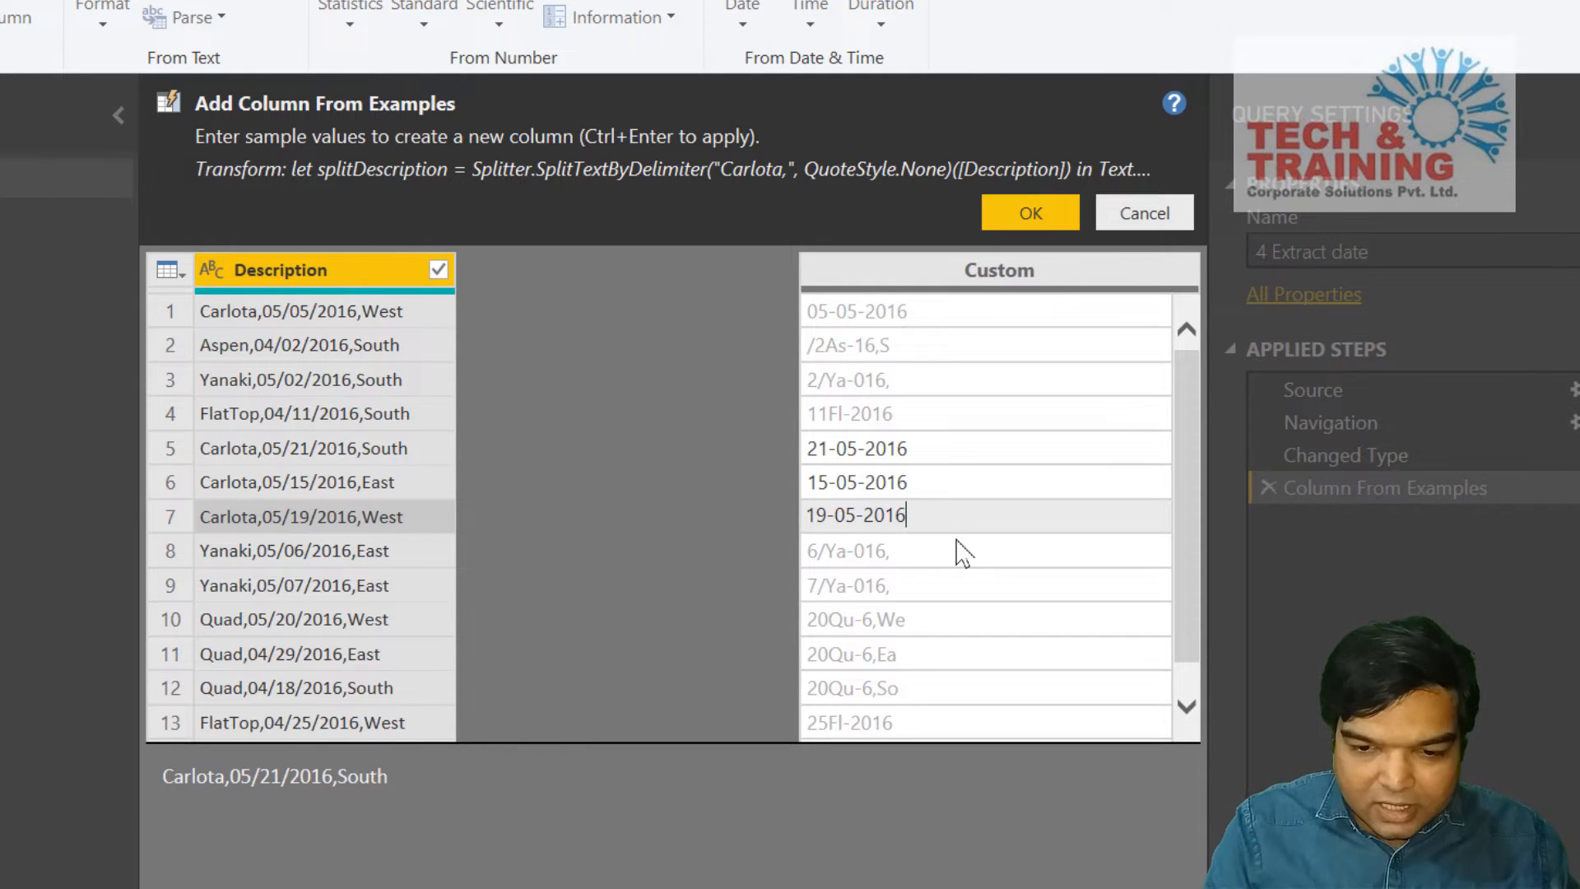
{"action": "key", "text": "Return"}
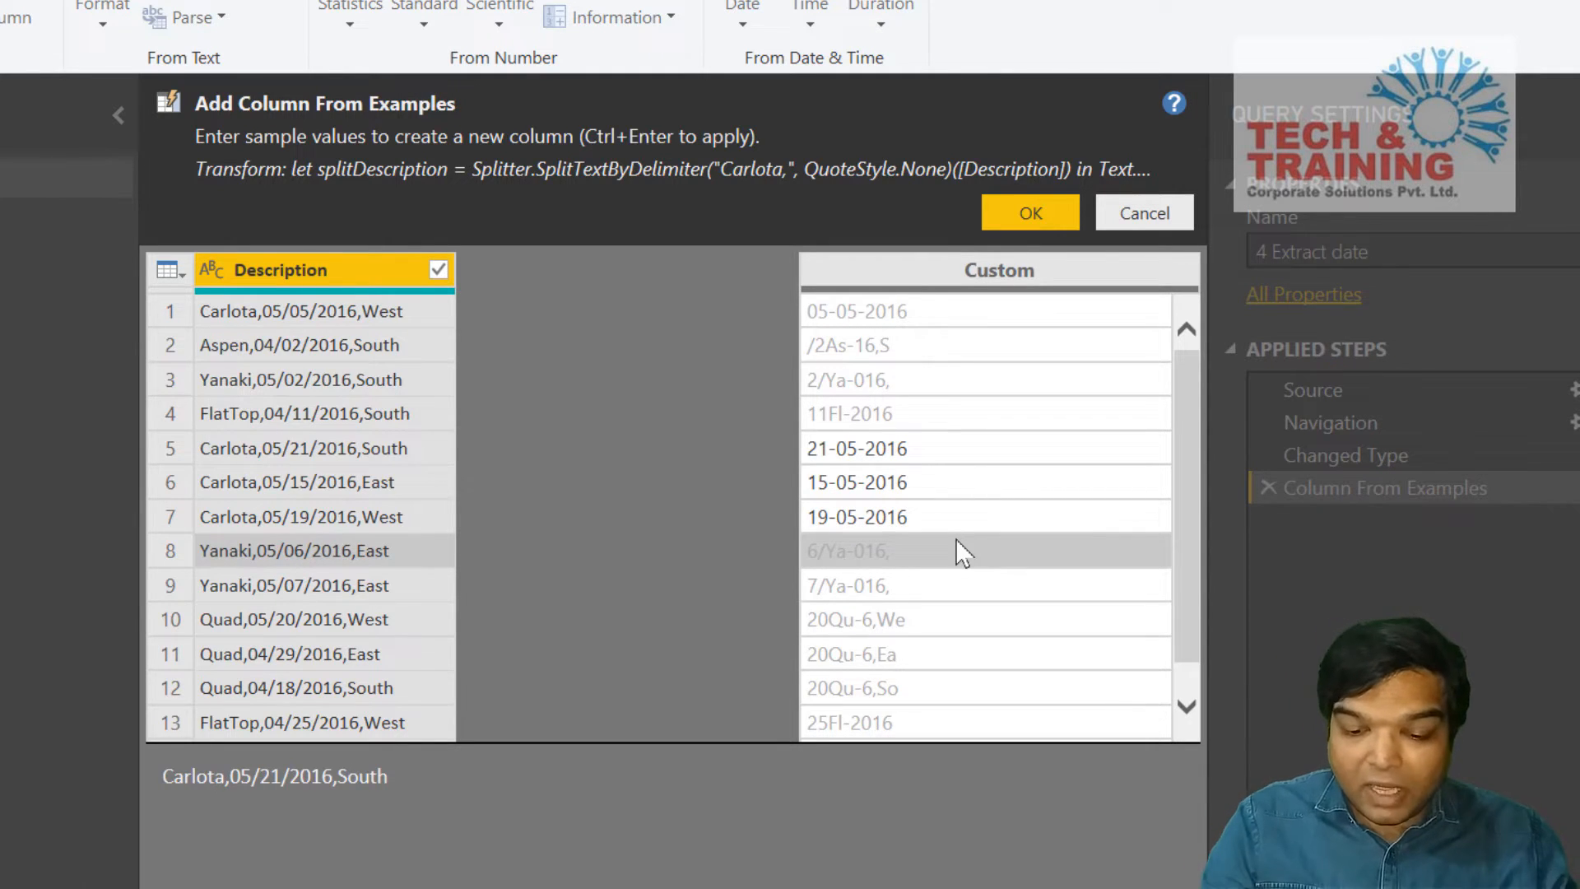
Enter 06-05-2016 as the sample value for row 8 and accept the column from examples.
{"action": "type", "text": "06-0"}
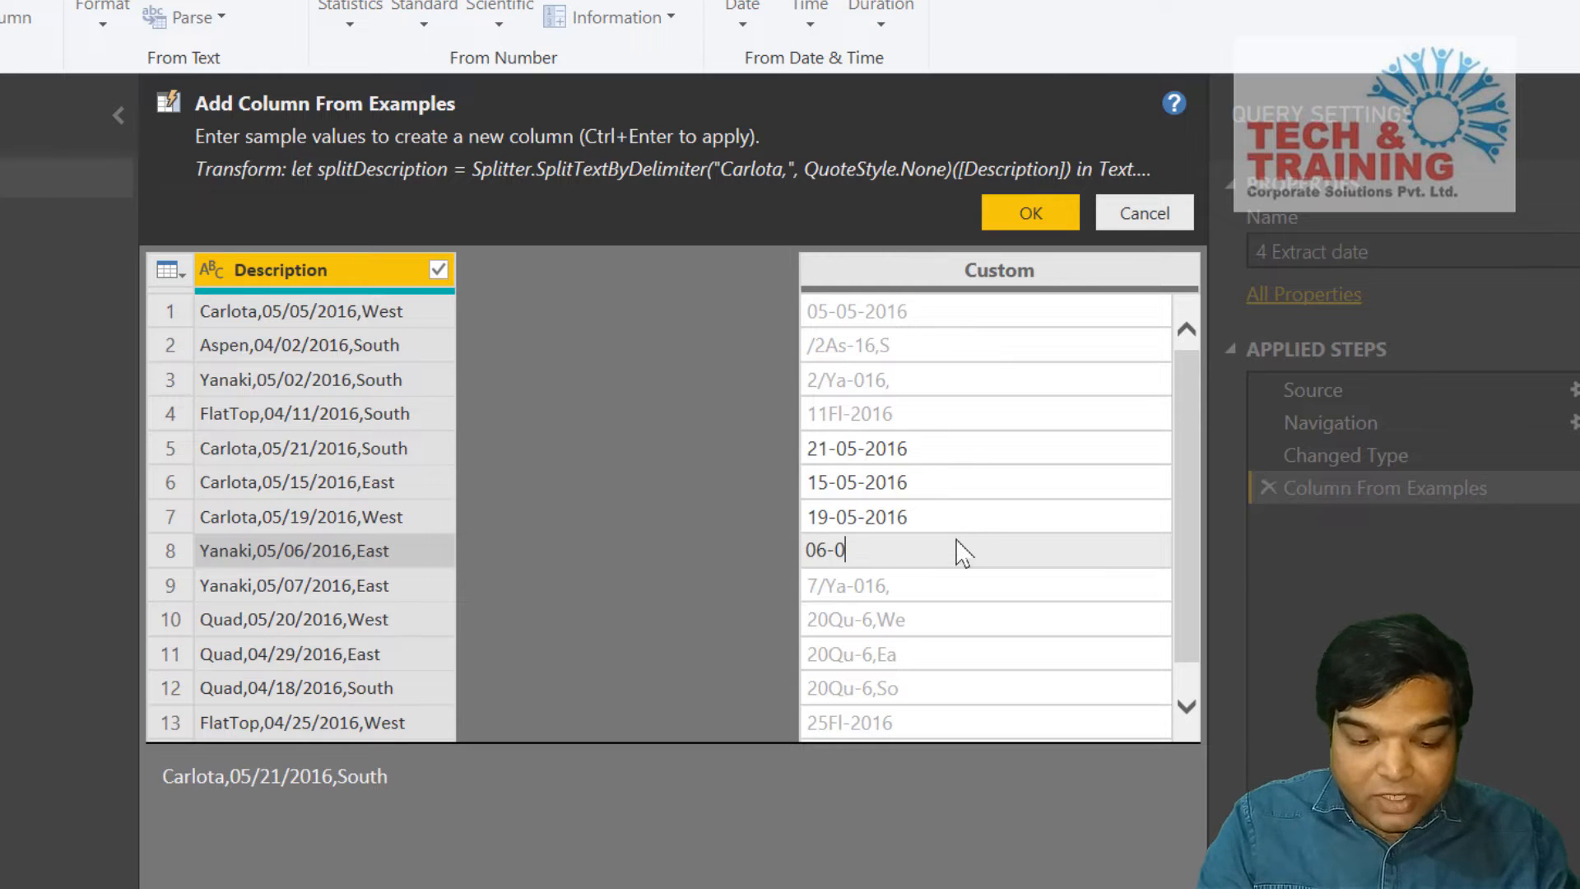
{"action": "type", "text": "5-"}
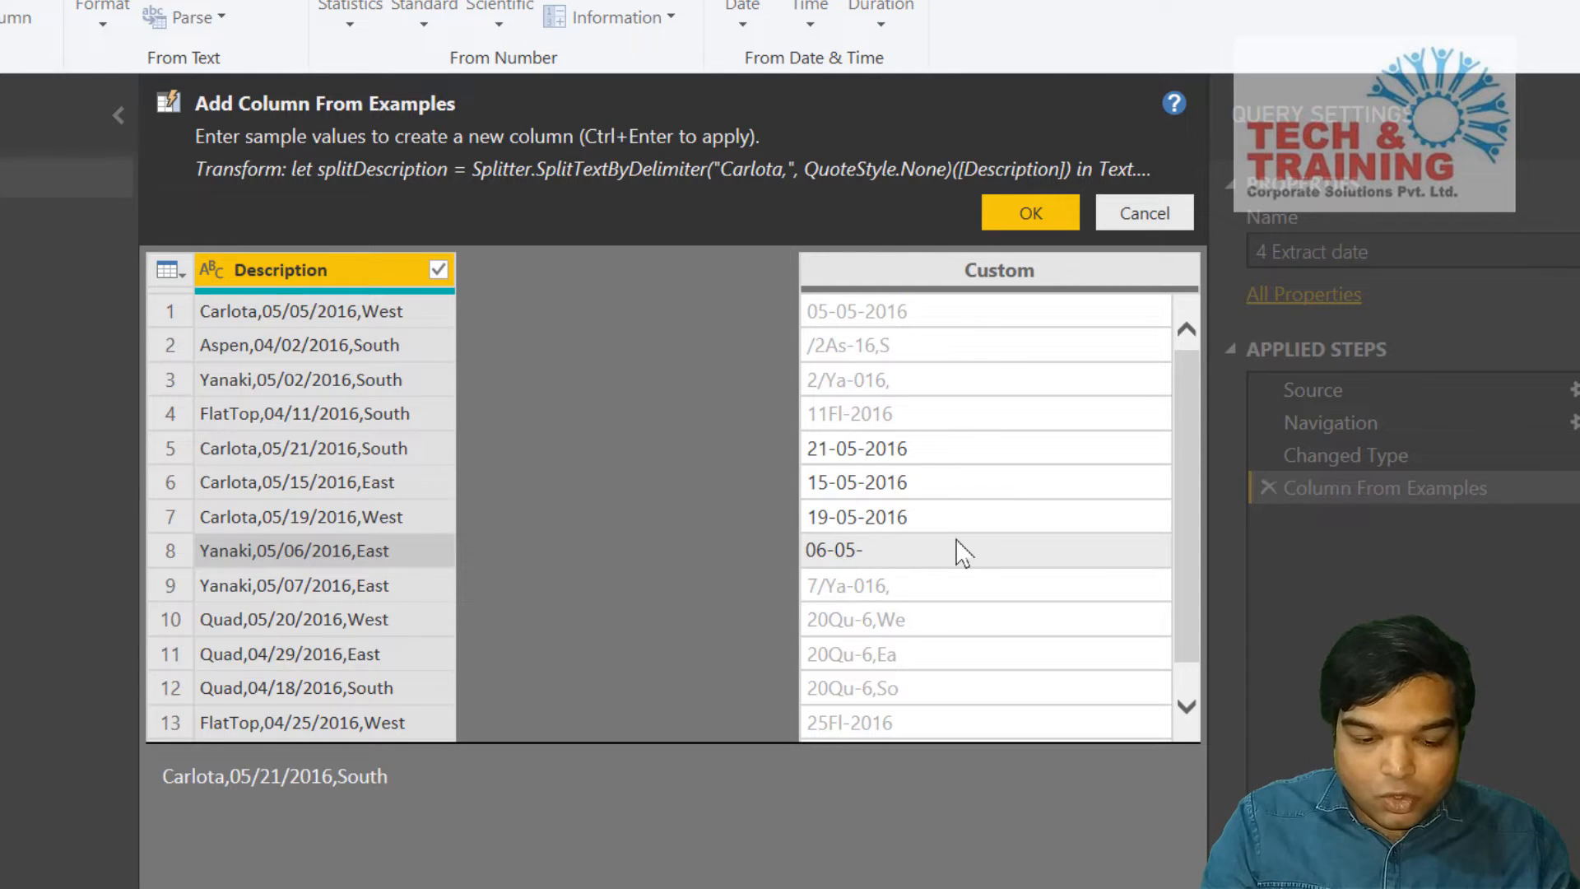
{"action": "type", "text": "2016"}
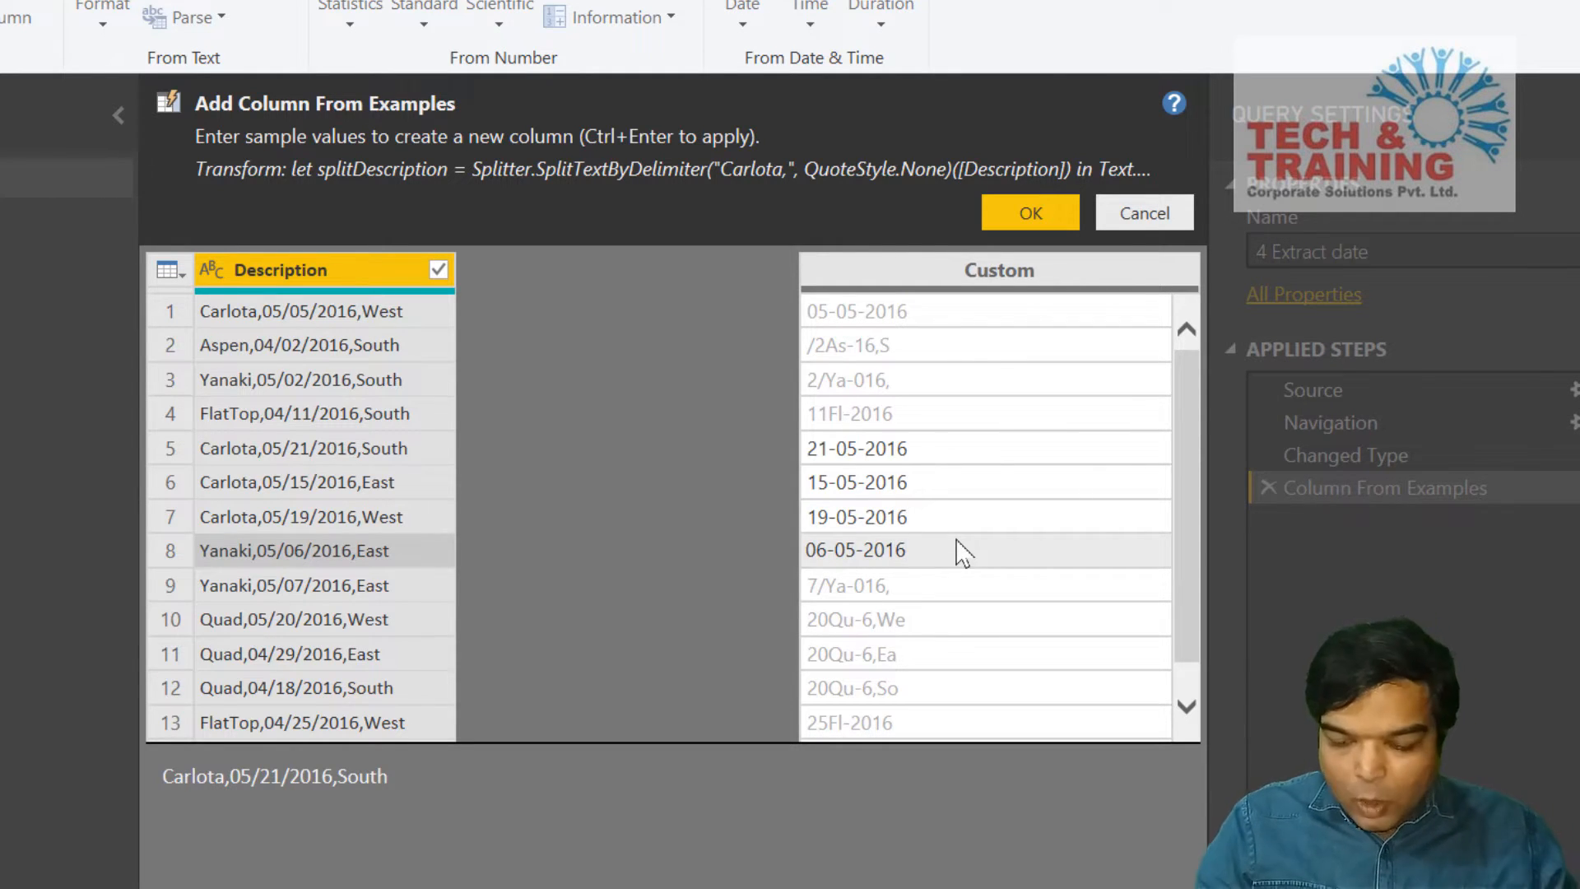
{"action": "key", "text": "Return"}
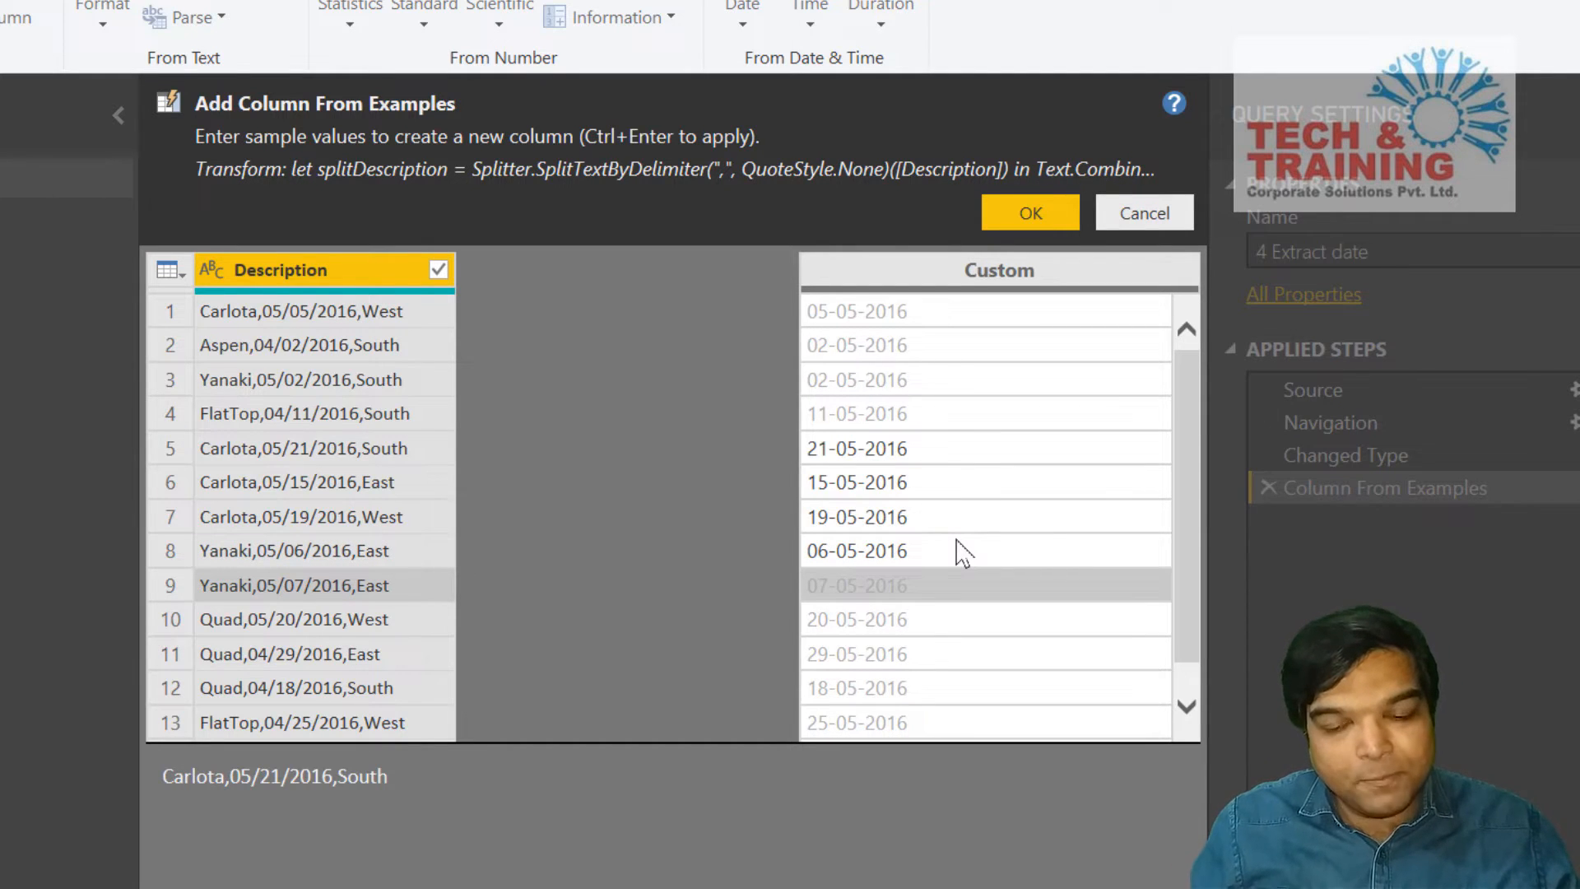
{"action": "left_click", "coordinate": [1067, 213]}
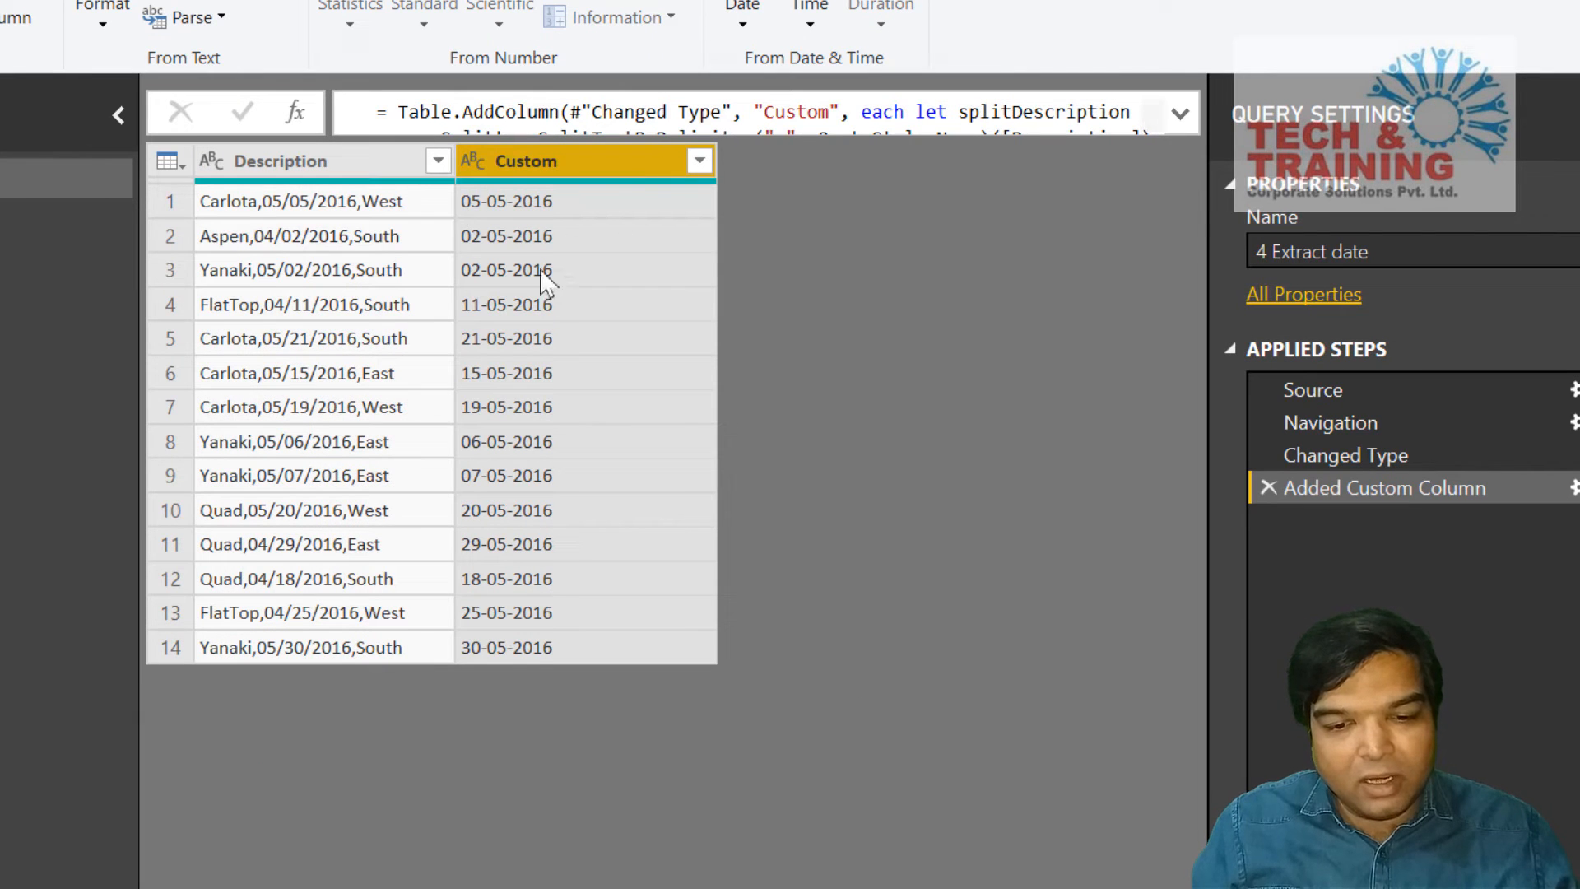
Change the Custom column's data type to Date.
{"action": "left_click", "coordinate": [474, 163]}
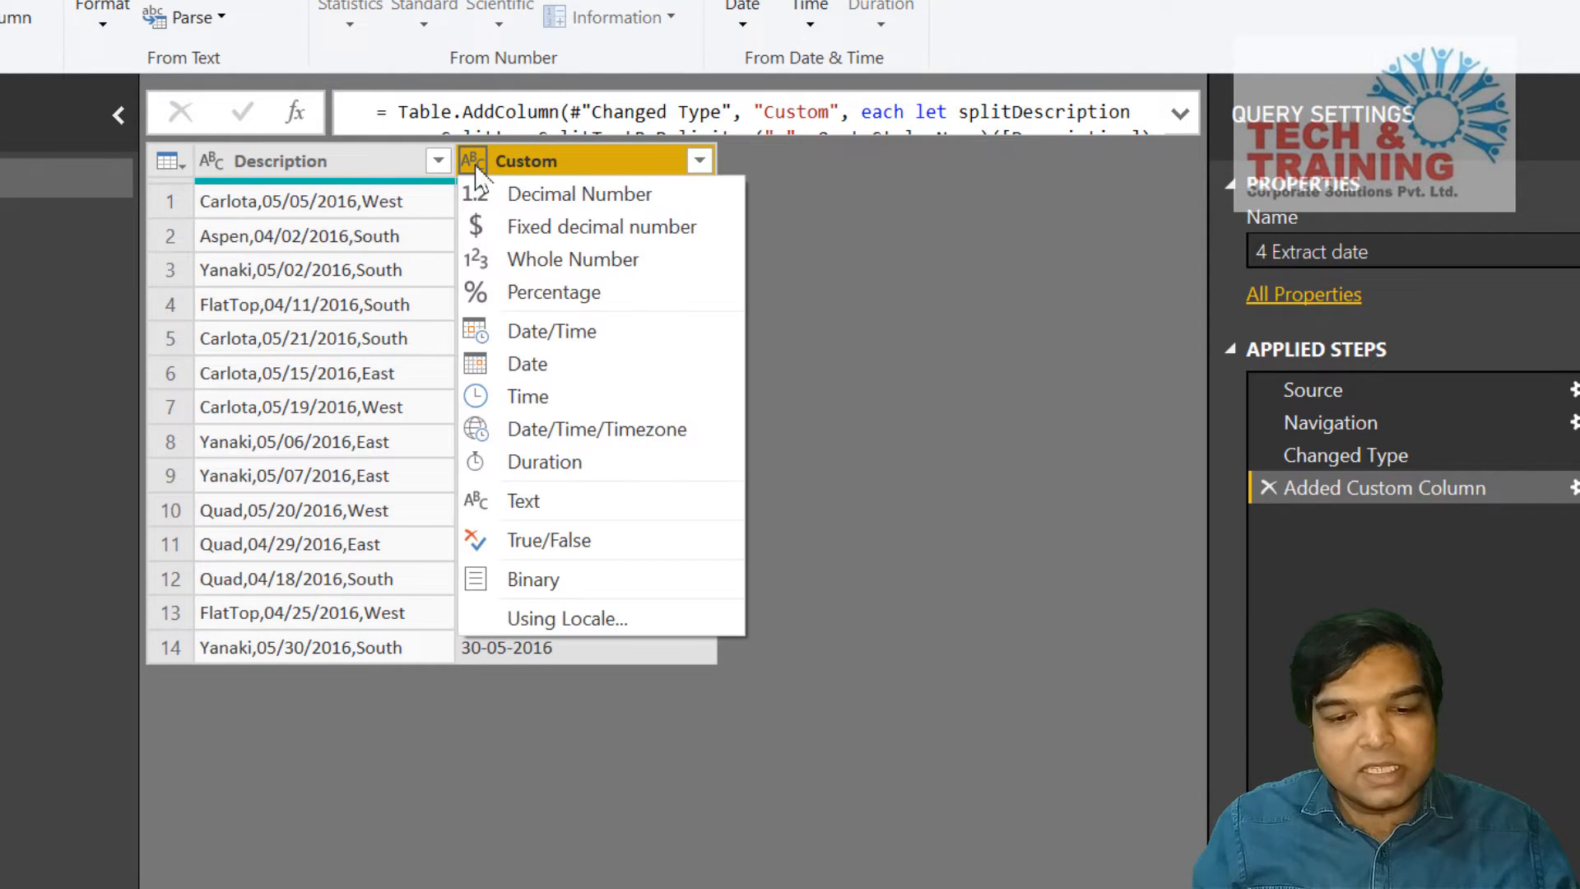
{"action": "left_click", "coordinate": [516, 366]}
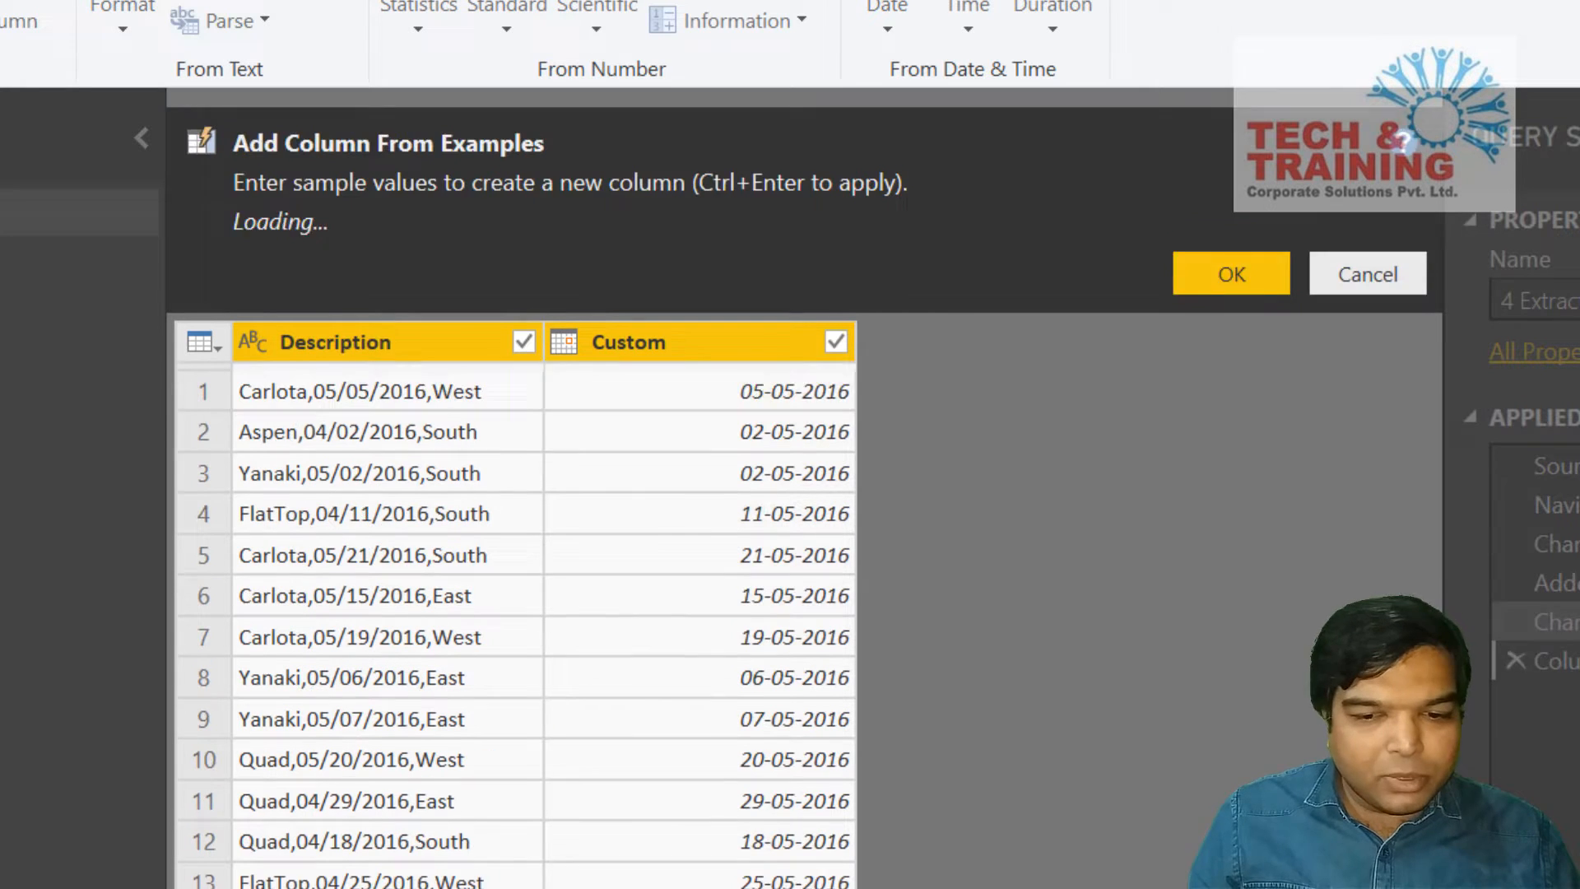
Start another column from examples and enter ",05/21/2016" with its leading comma as the sample for row 5.
{"action": "left_click", "coordinate": [1341, 536]}
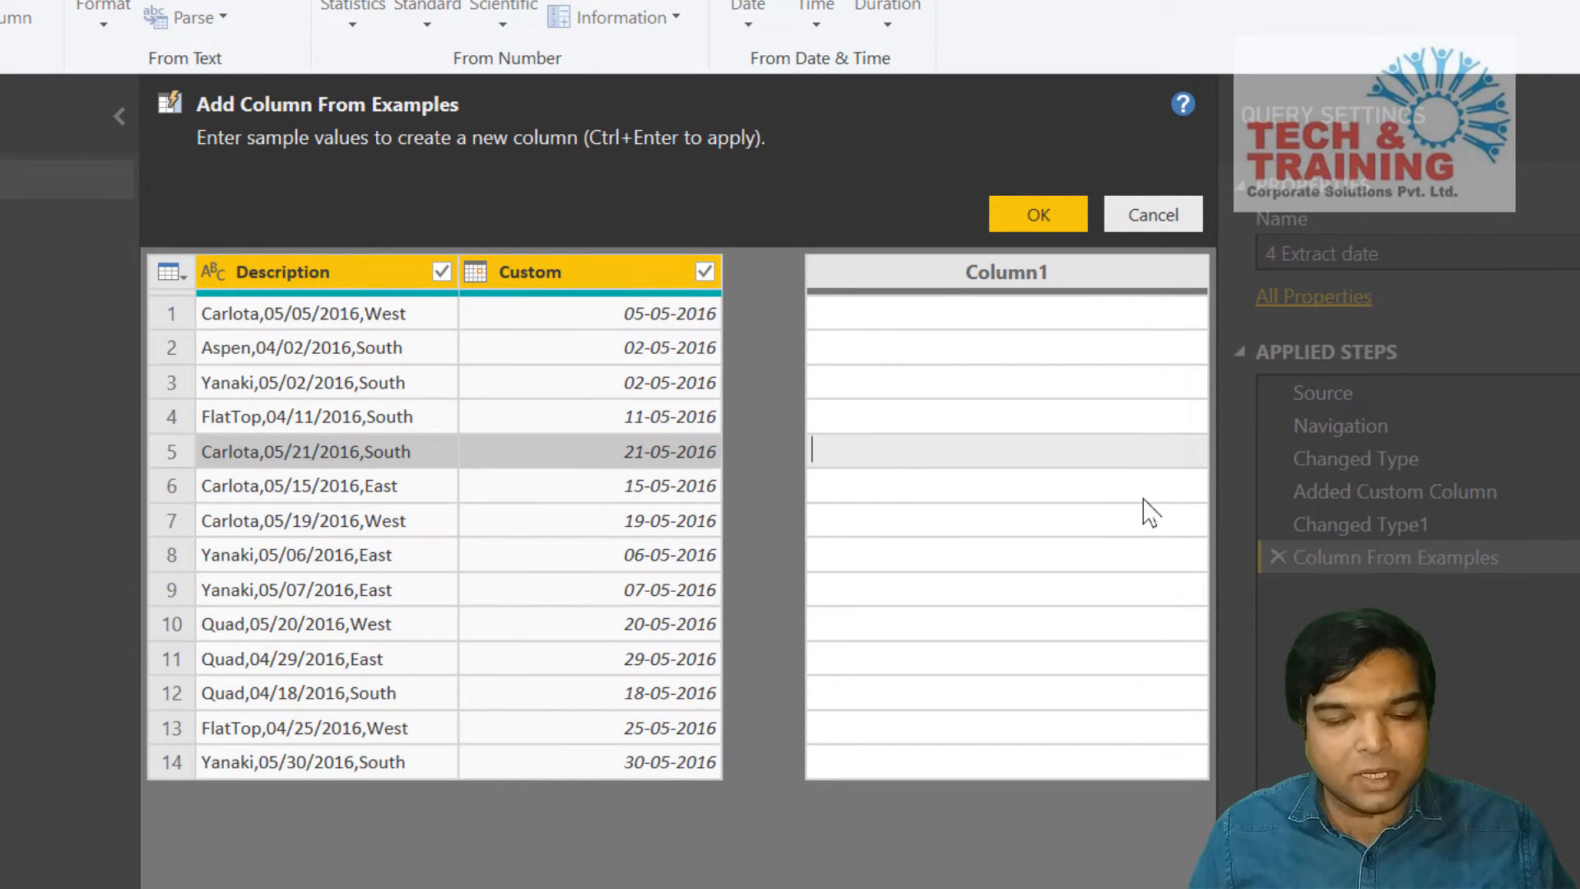
{"action": "type", "text": ","}
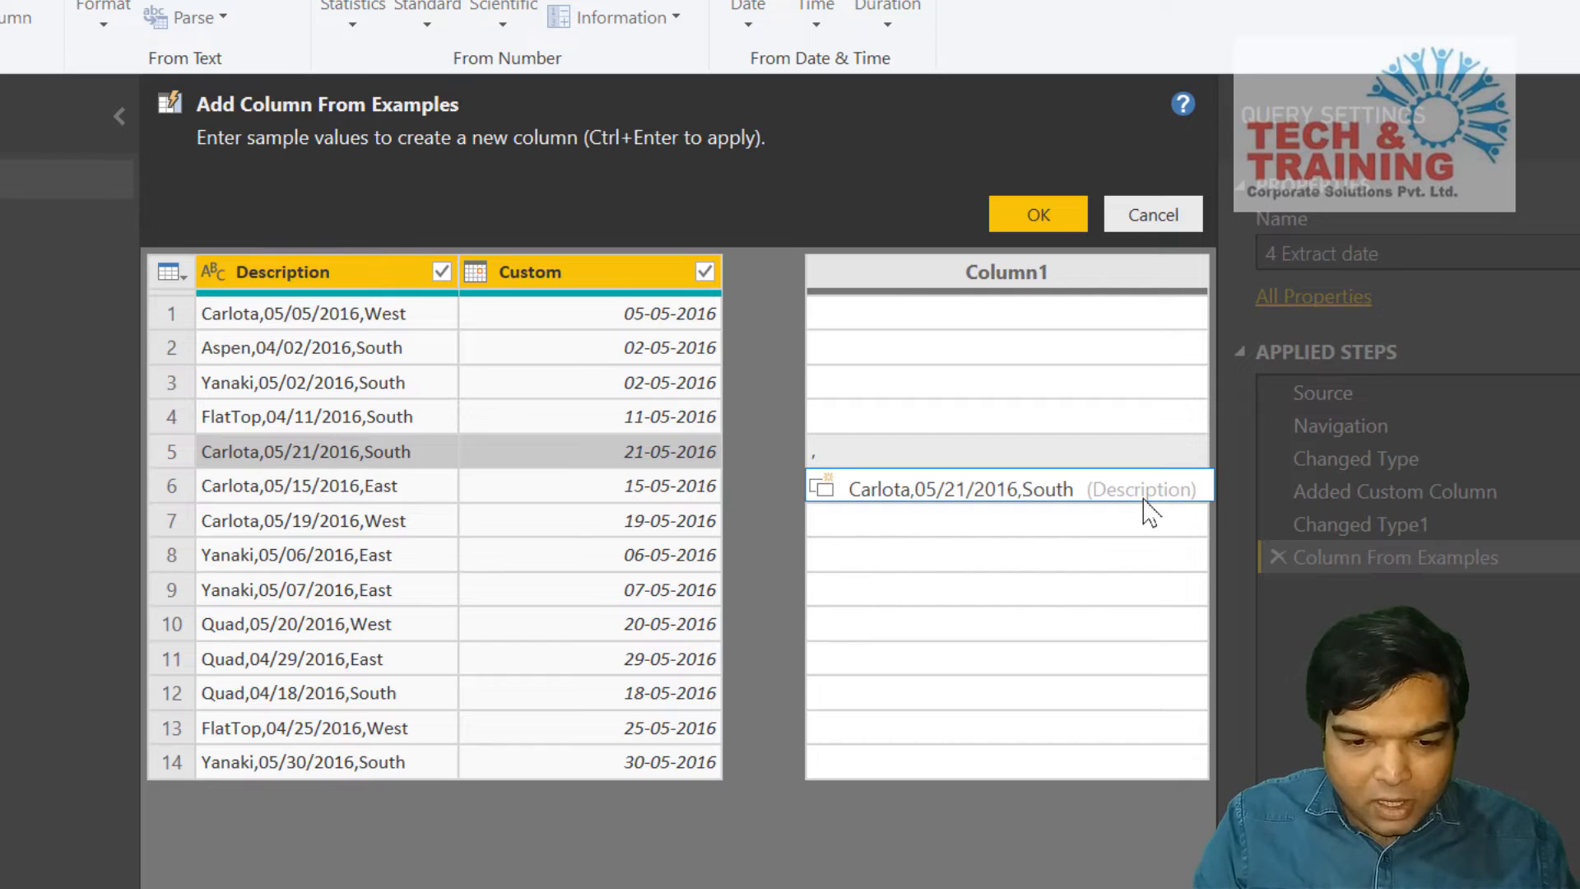
{"action": "type", "text": "05/"}
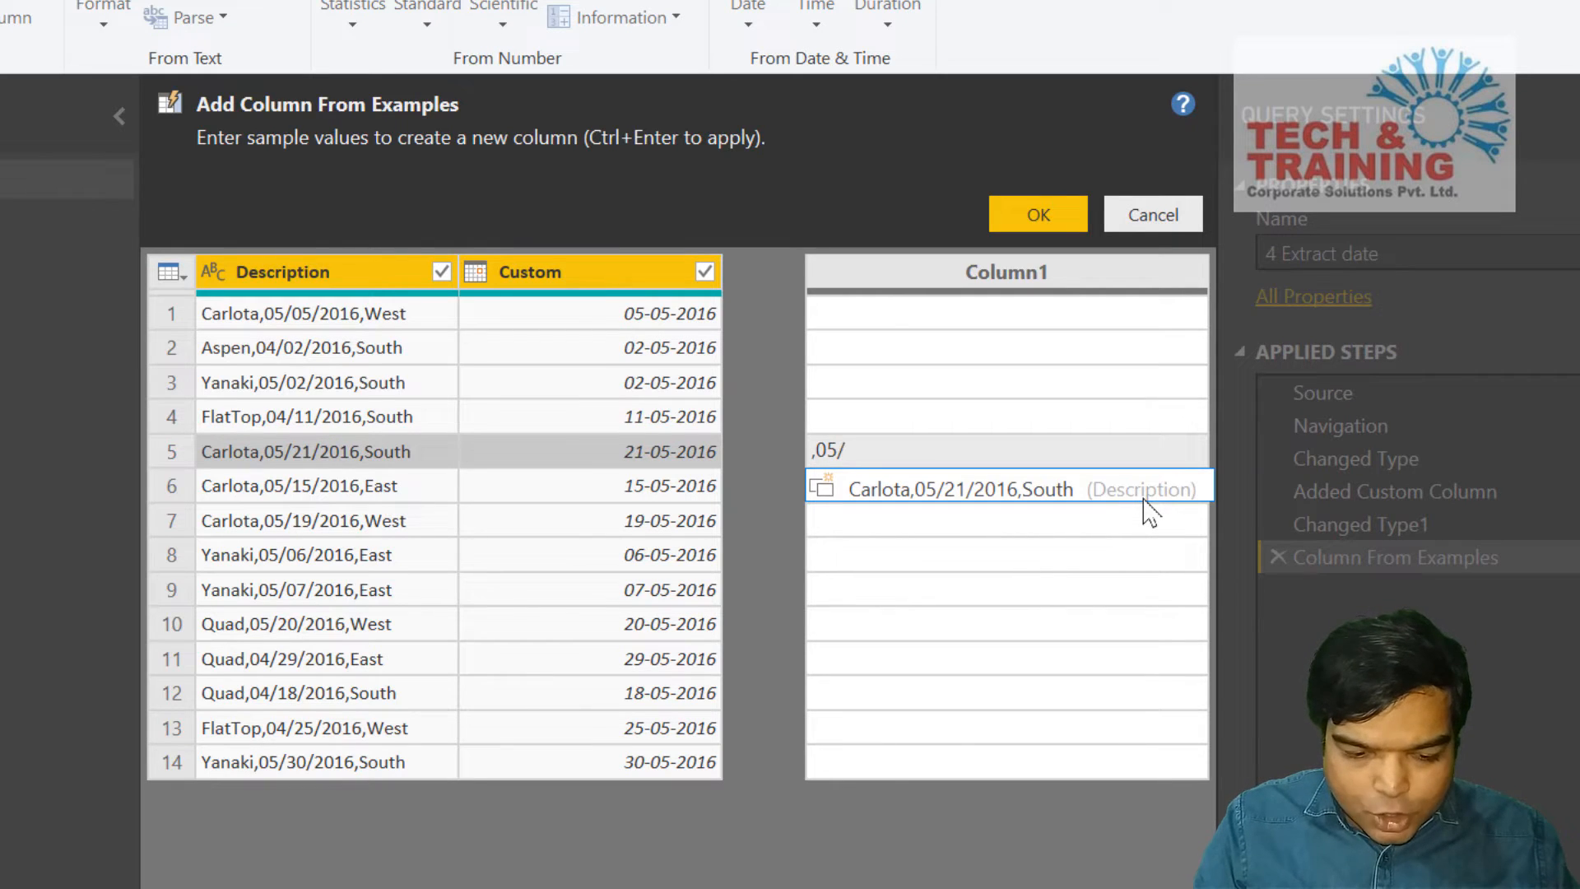
{"action": "type", "text": "21/201"}
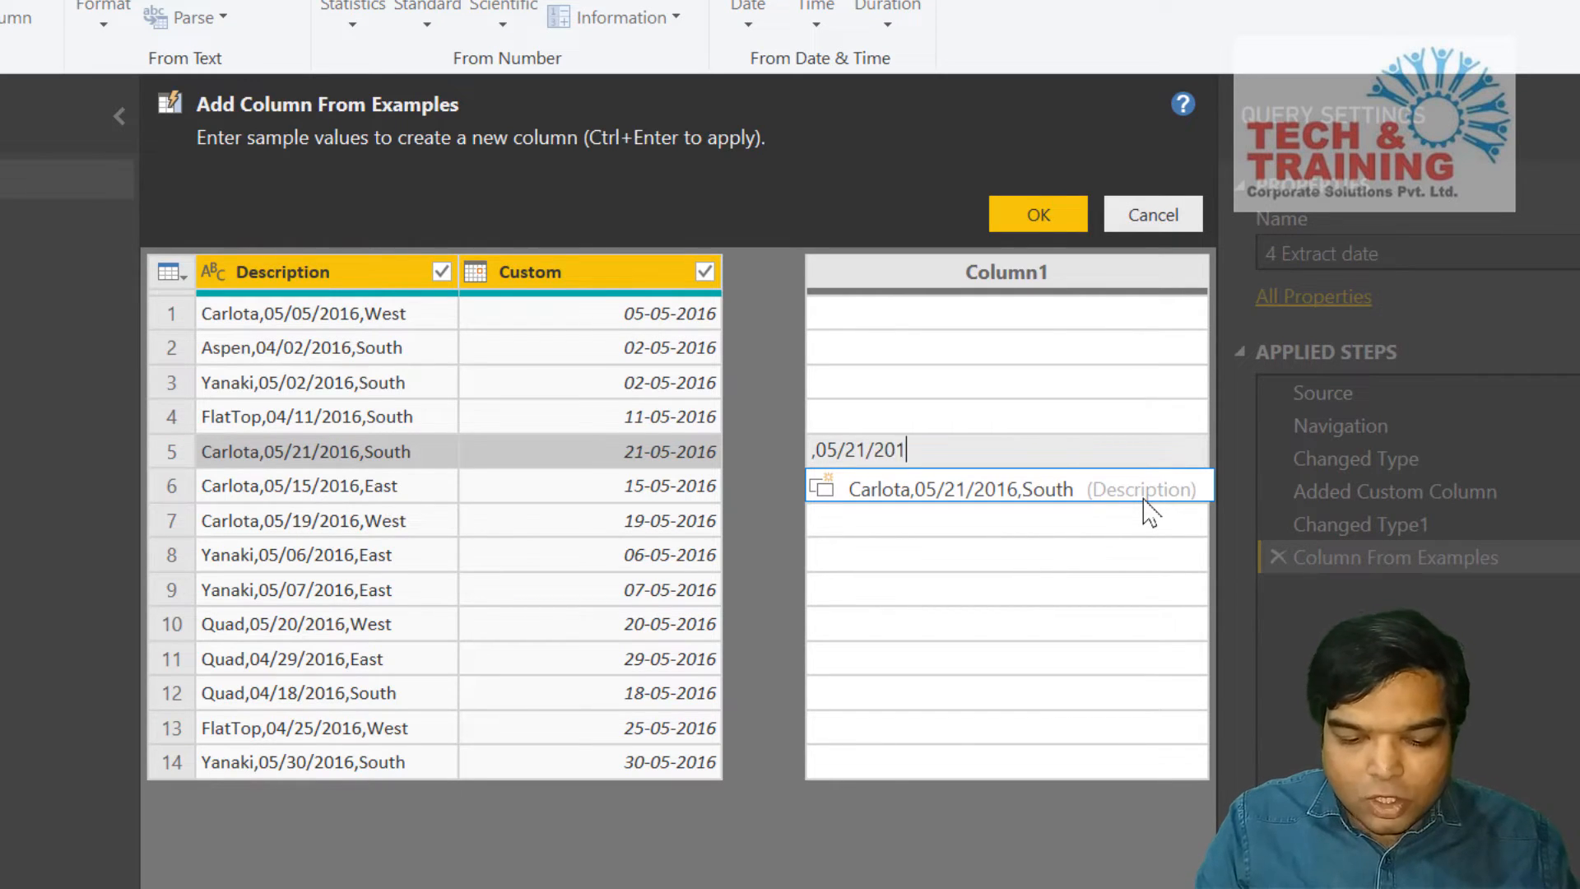
{"action": "type", "text": "6"}
{"action": "key", "text": "Return"}
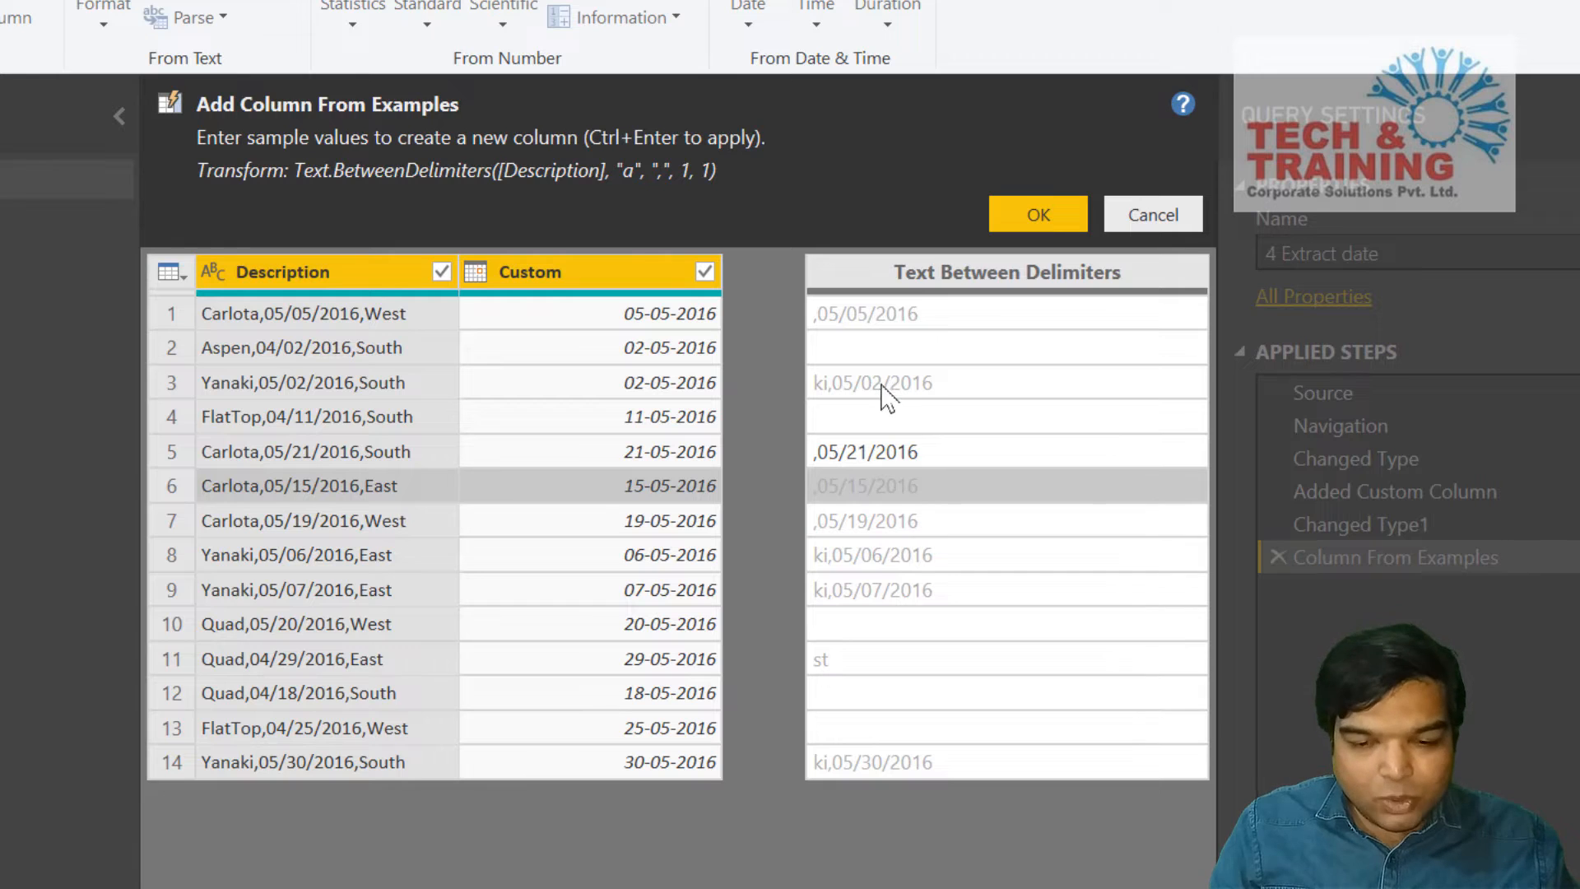
Enter ",05/06/2016" as the sample for row 8 and accept the column from examples.
{"action": "left_click", "coordinate": [858, 559]}
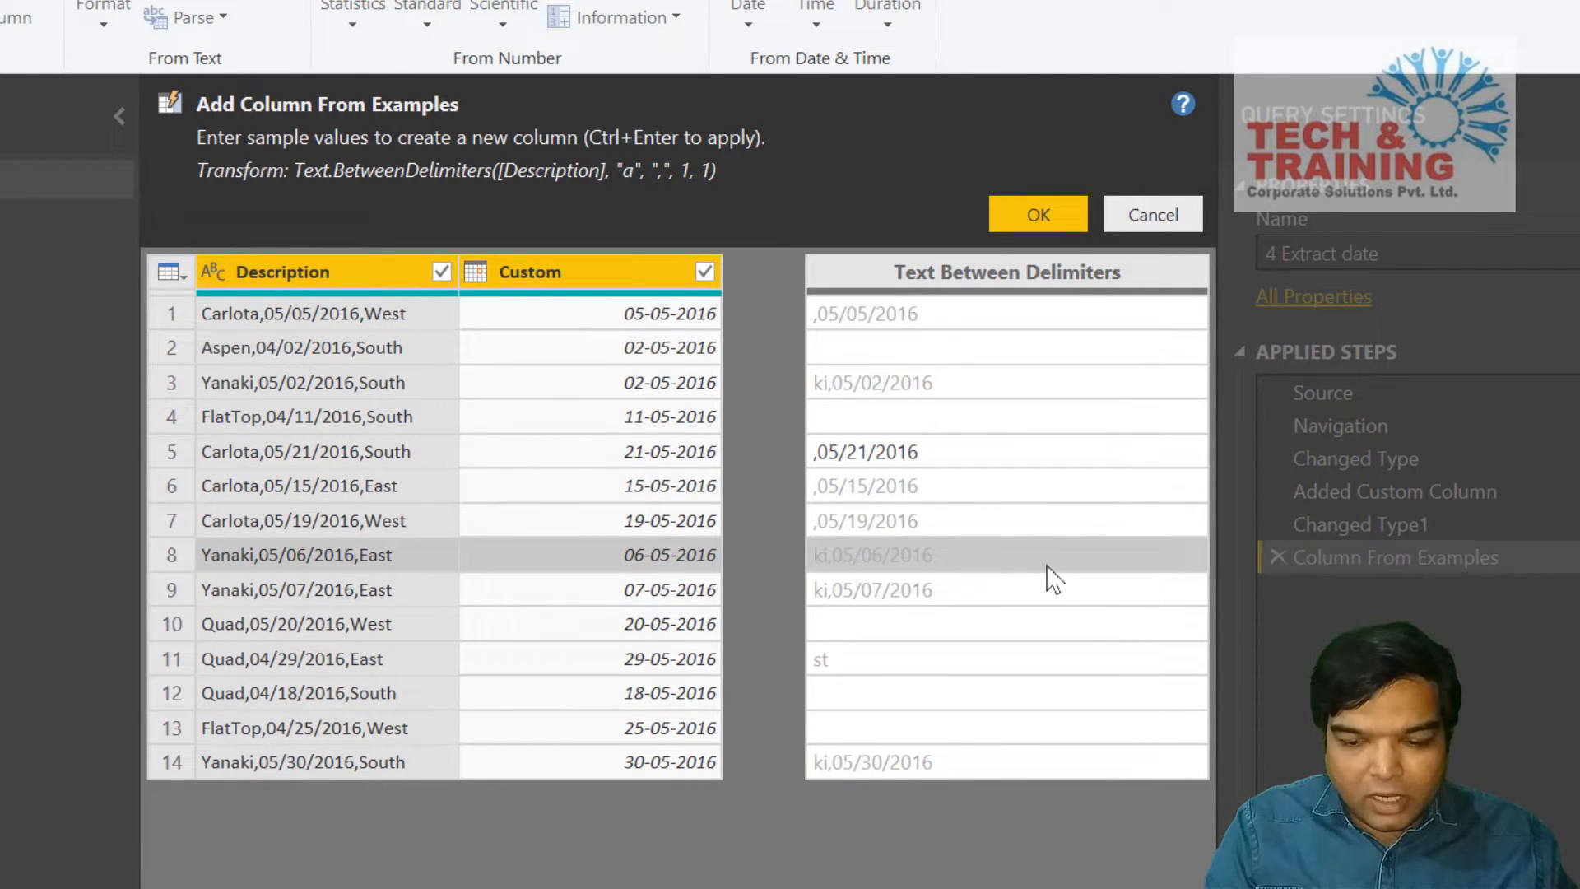
{"action": "type", "text": ",0"}
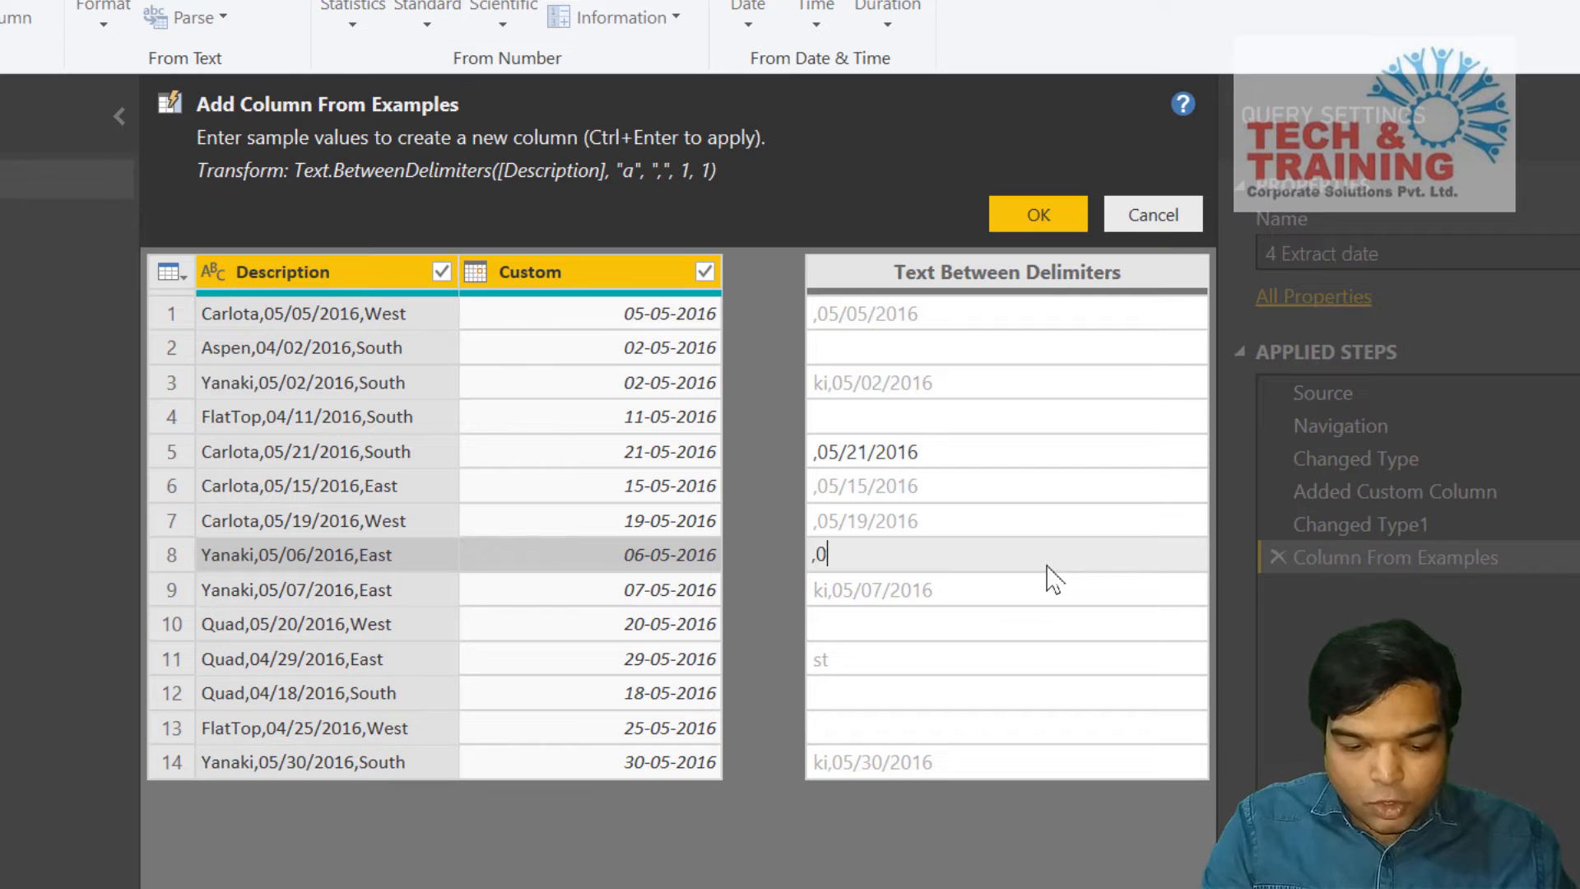
{"action": "type", "text": "5/0"}
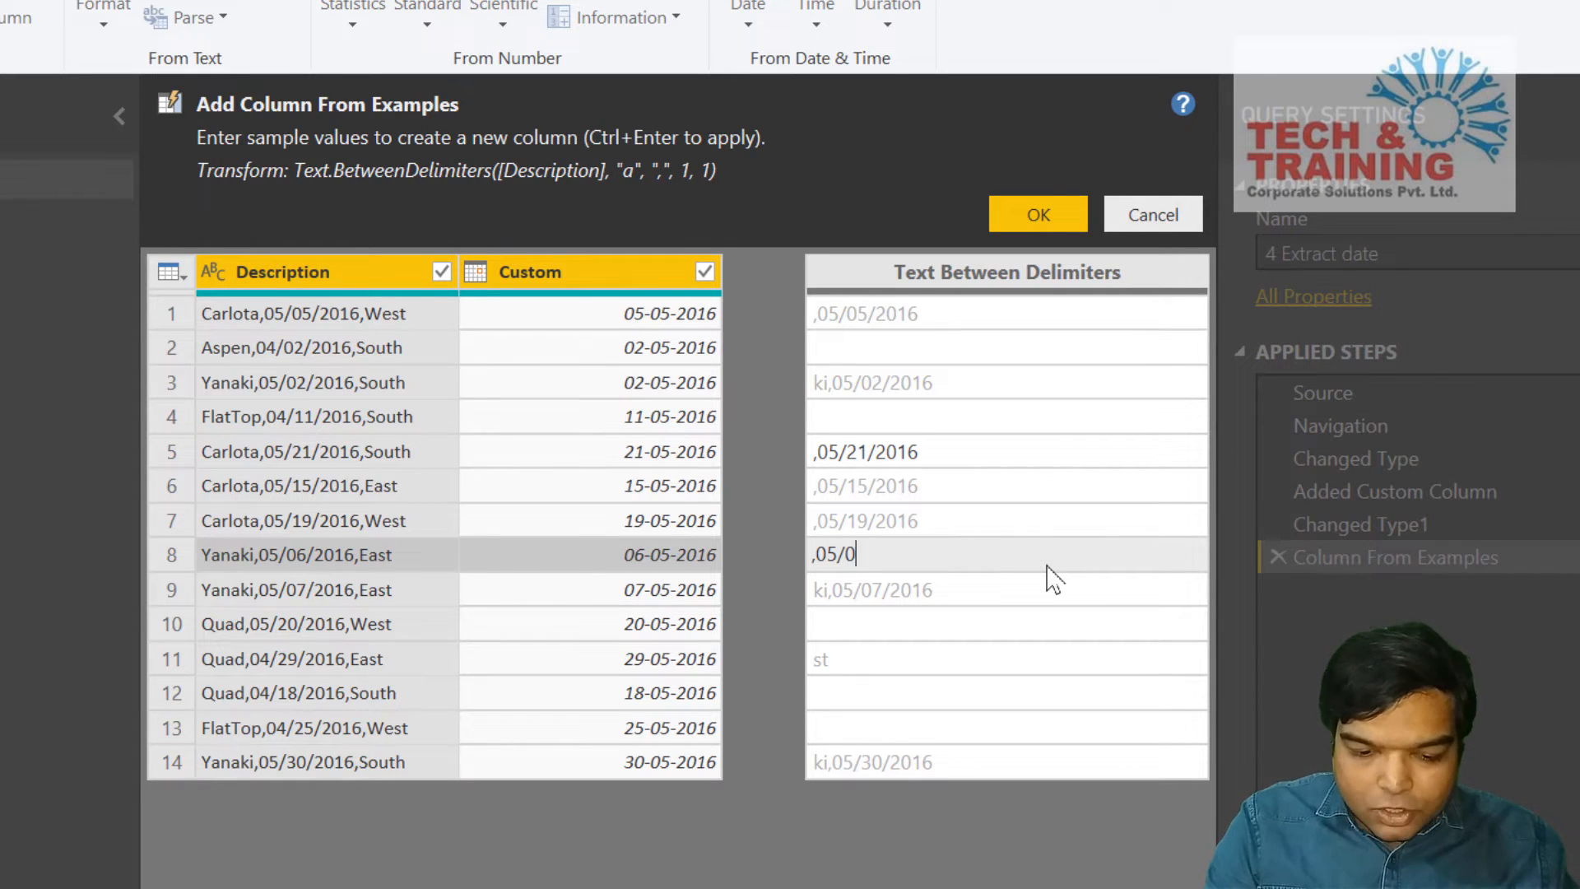
{"action": "type", "text": "6/"}
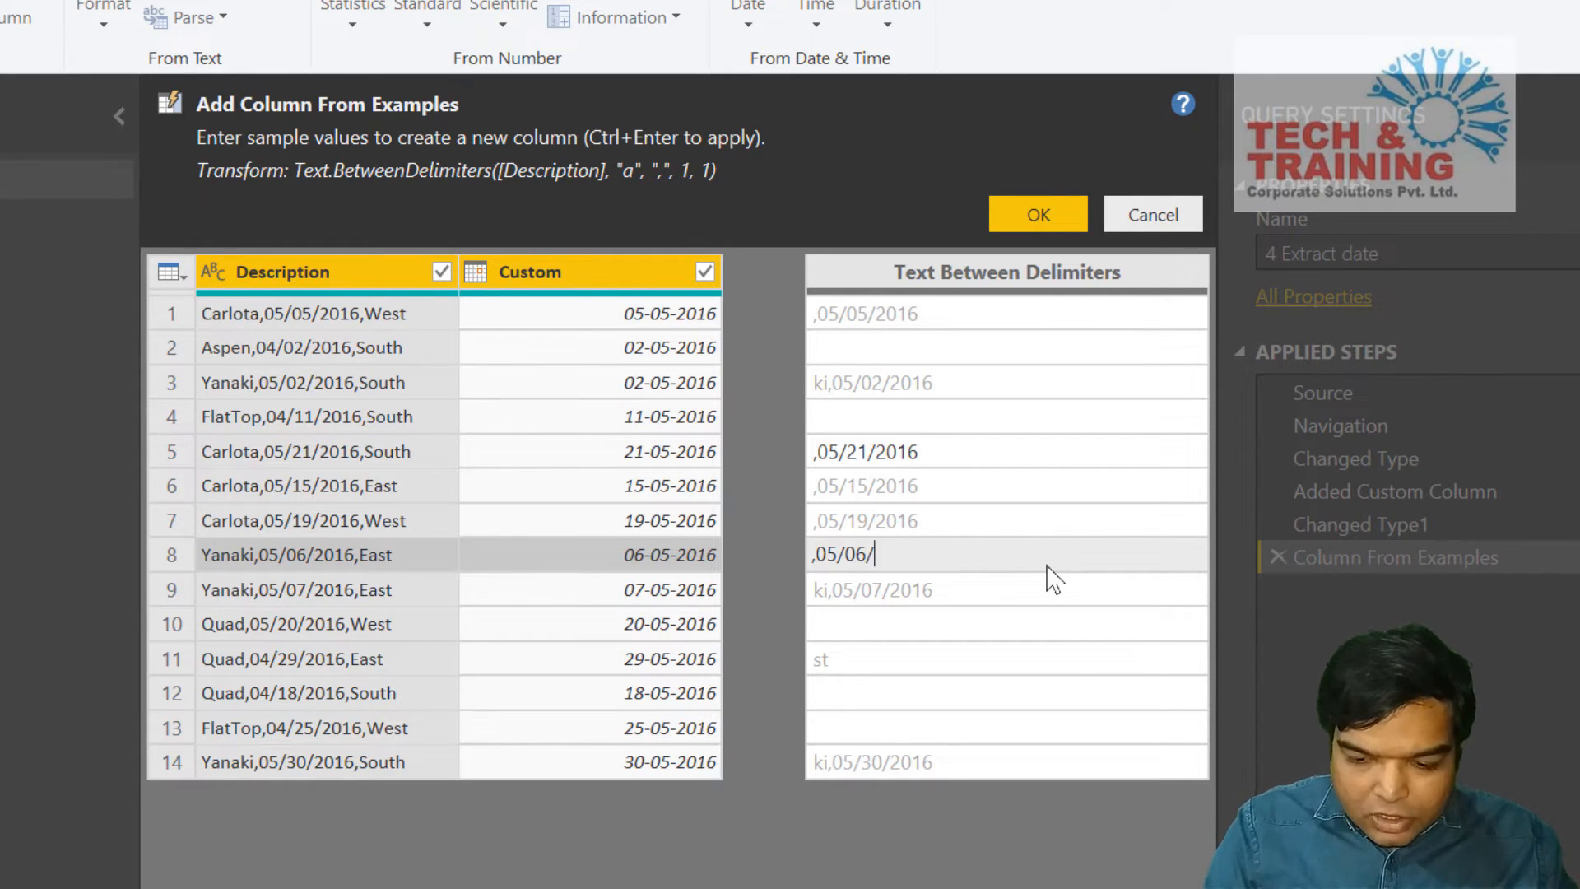
{"action": "type", "text": "2016"}
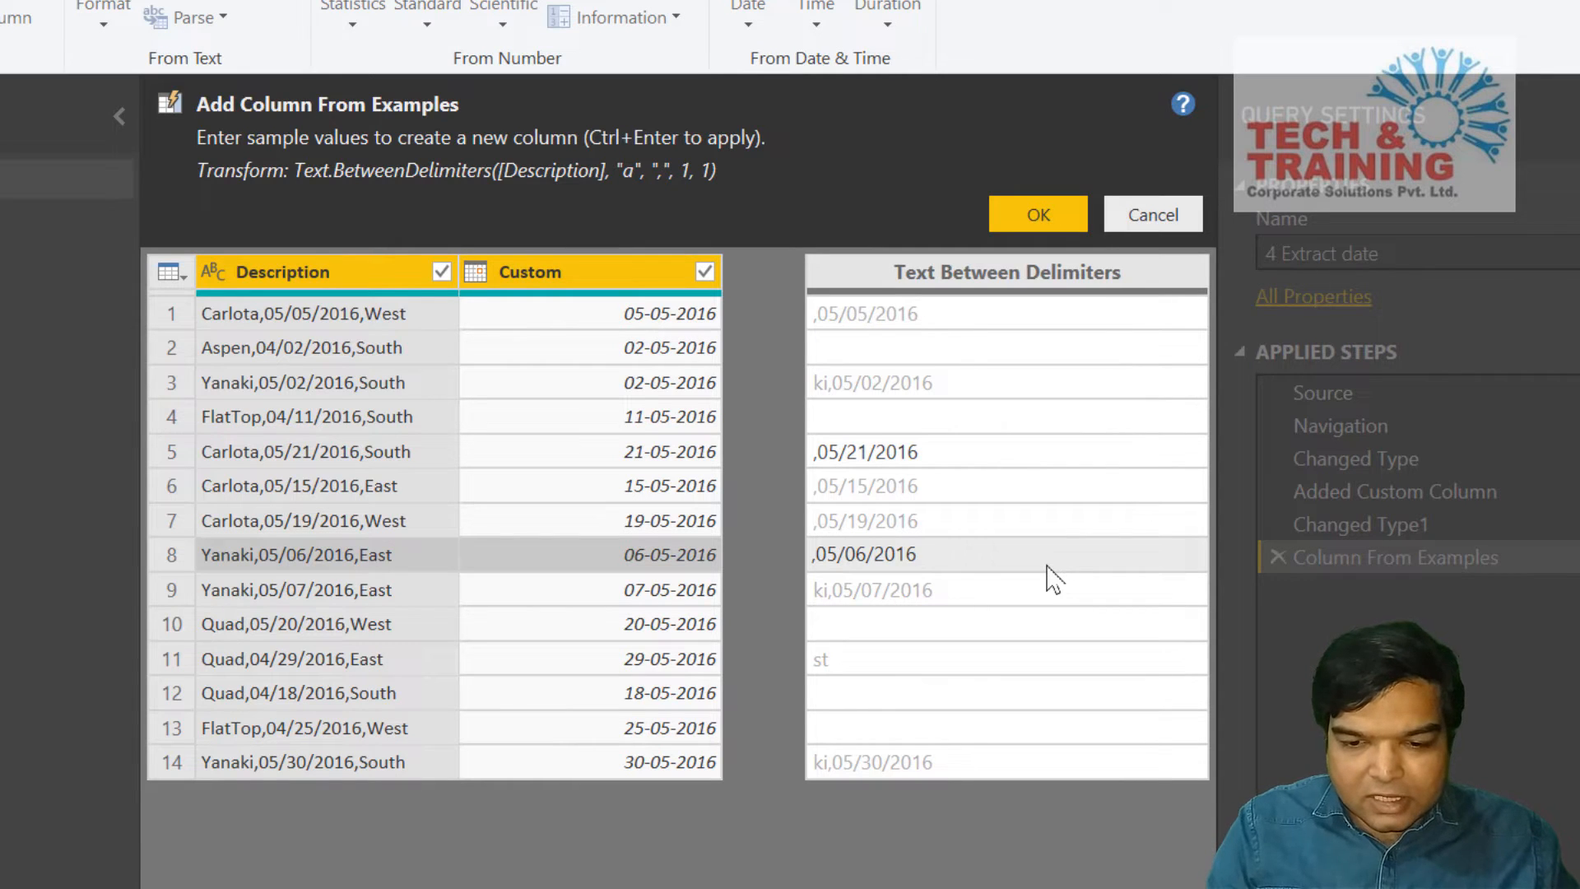
{"action": "key", "text": "Return"}
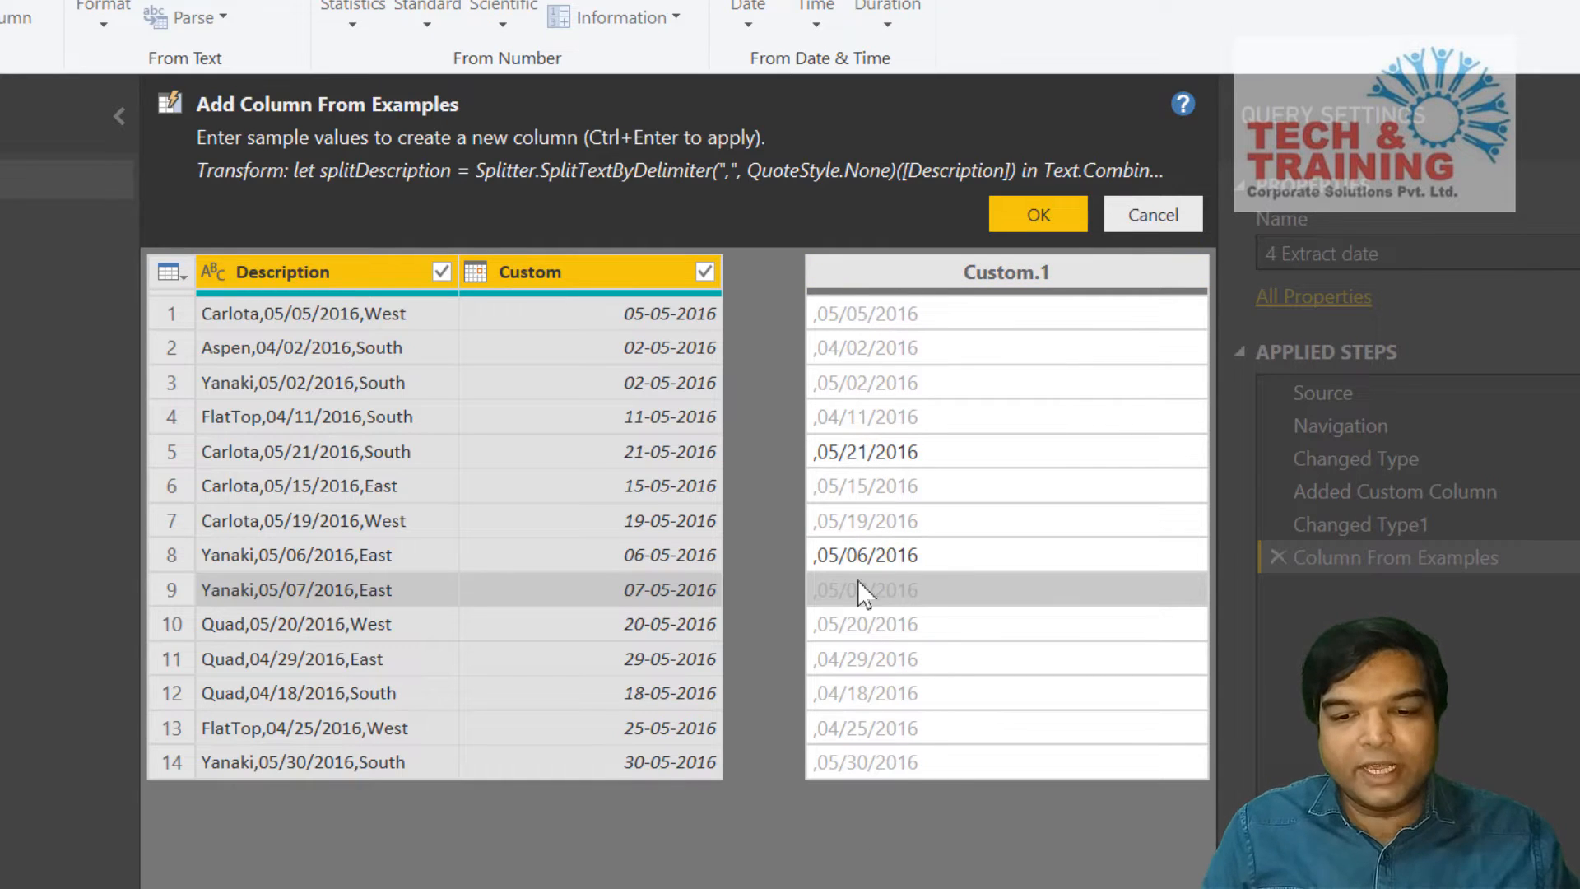
{"action": "left_click", "coordinate": [1073, 210]}
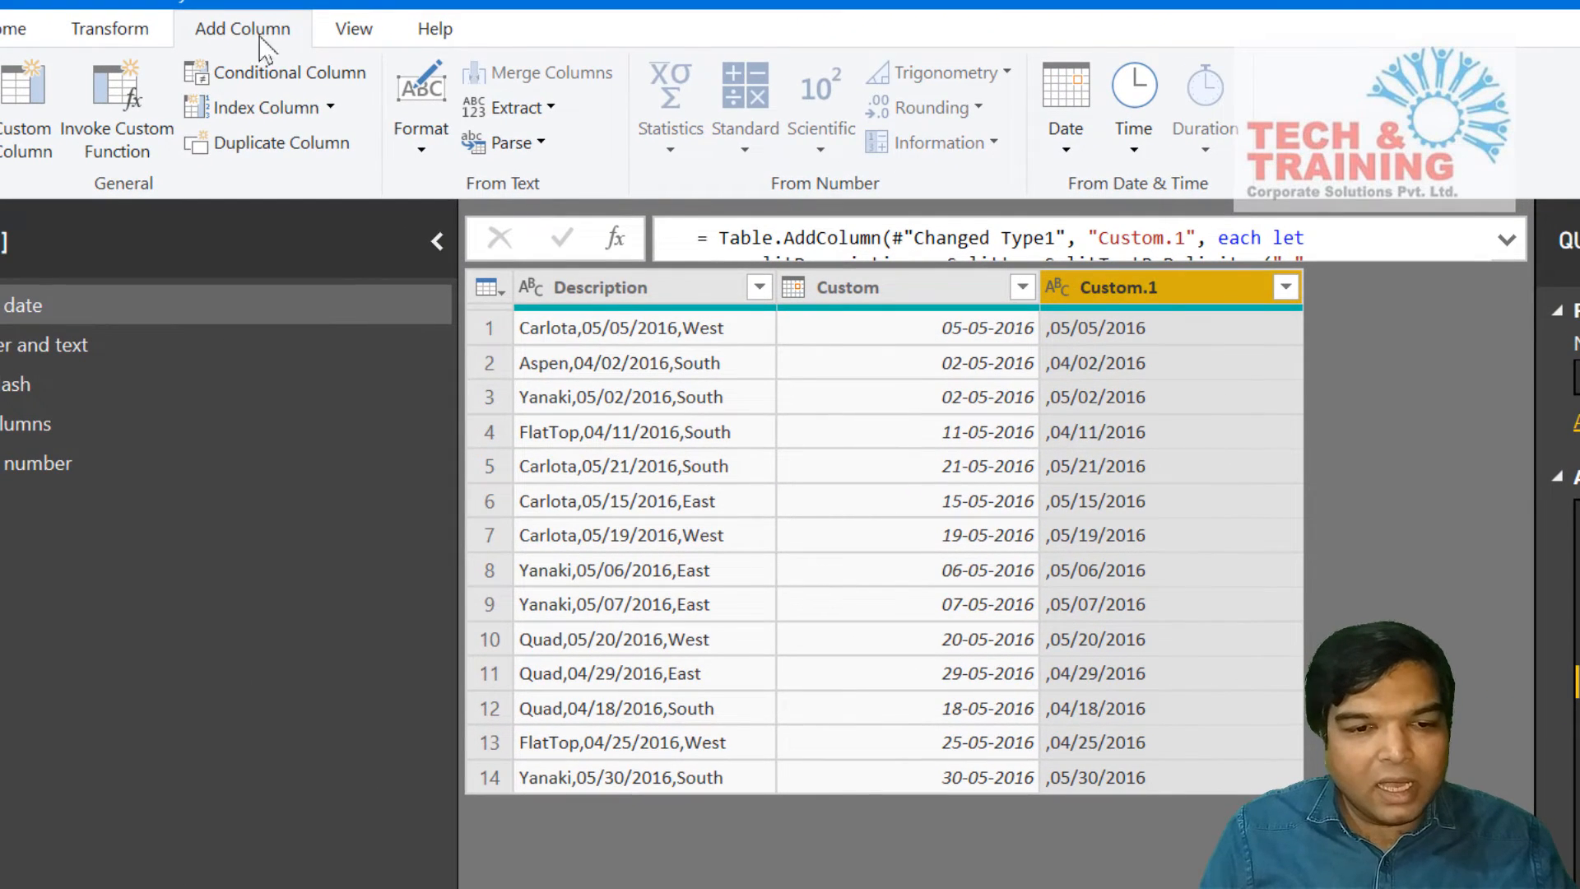
Replace the commas in the Custom.1 column with an empty value.
{"action": "left_click", "coordinate": [113, 38]}
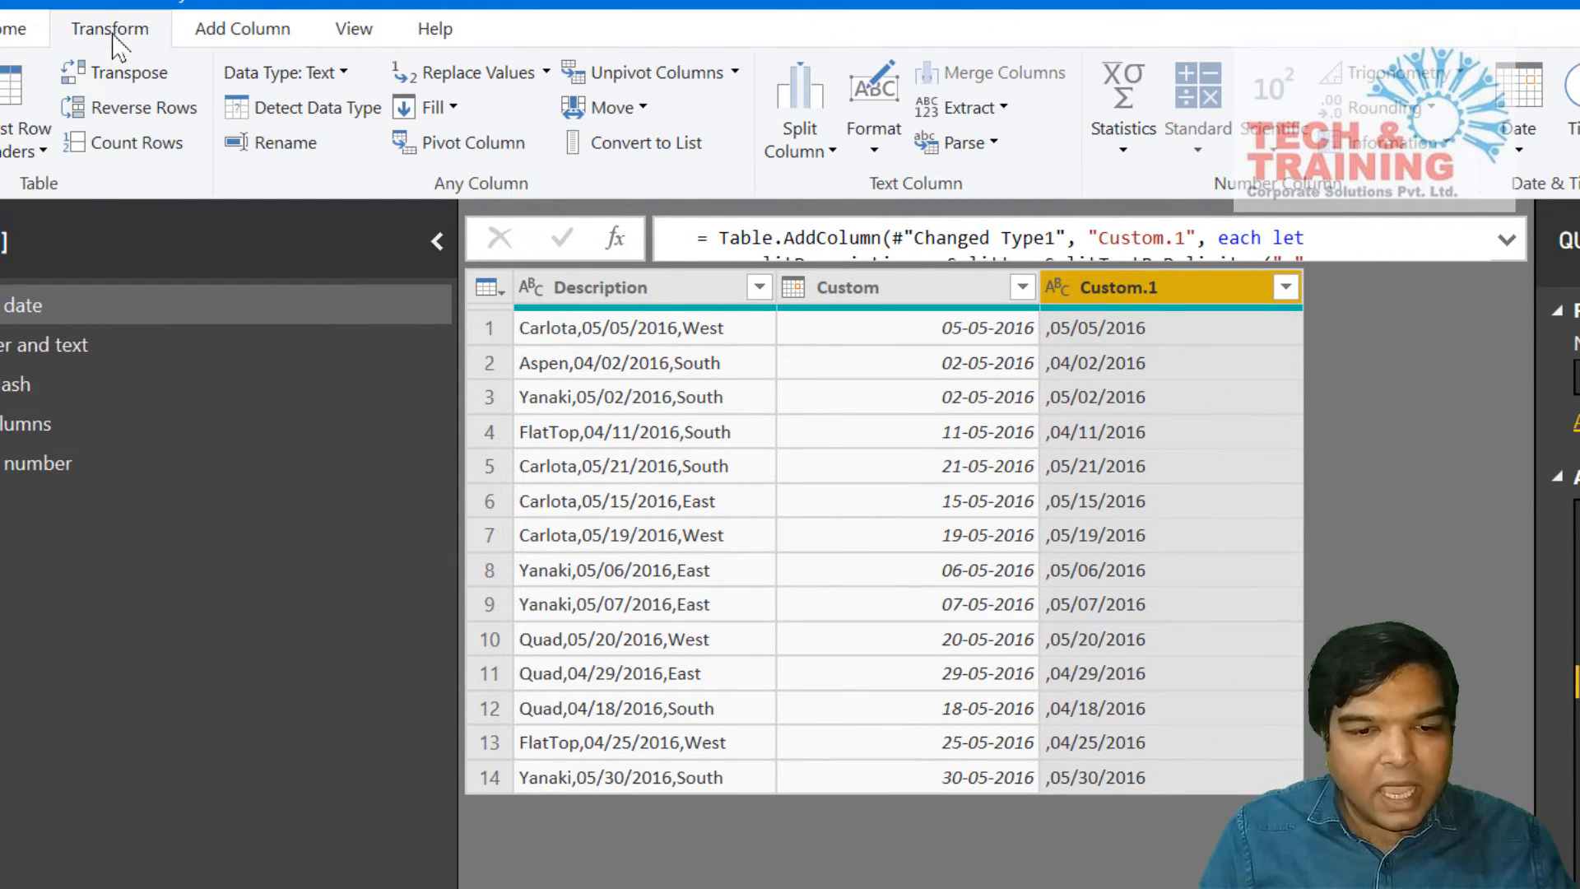
{"action": "left_click", "coordinate": [470, 80]}
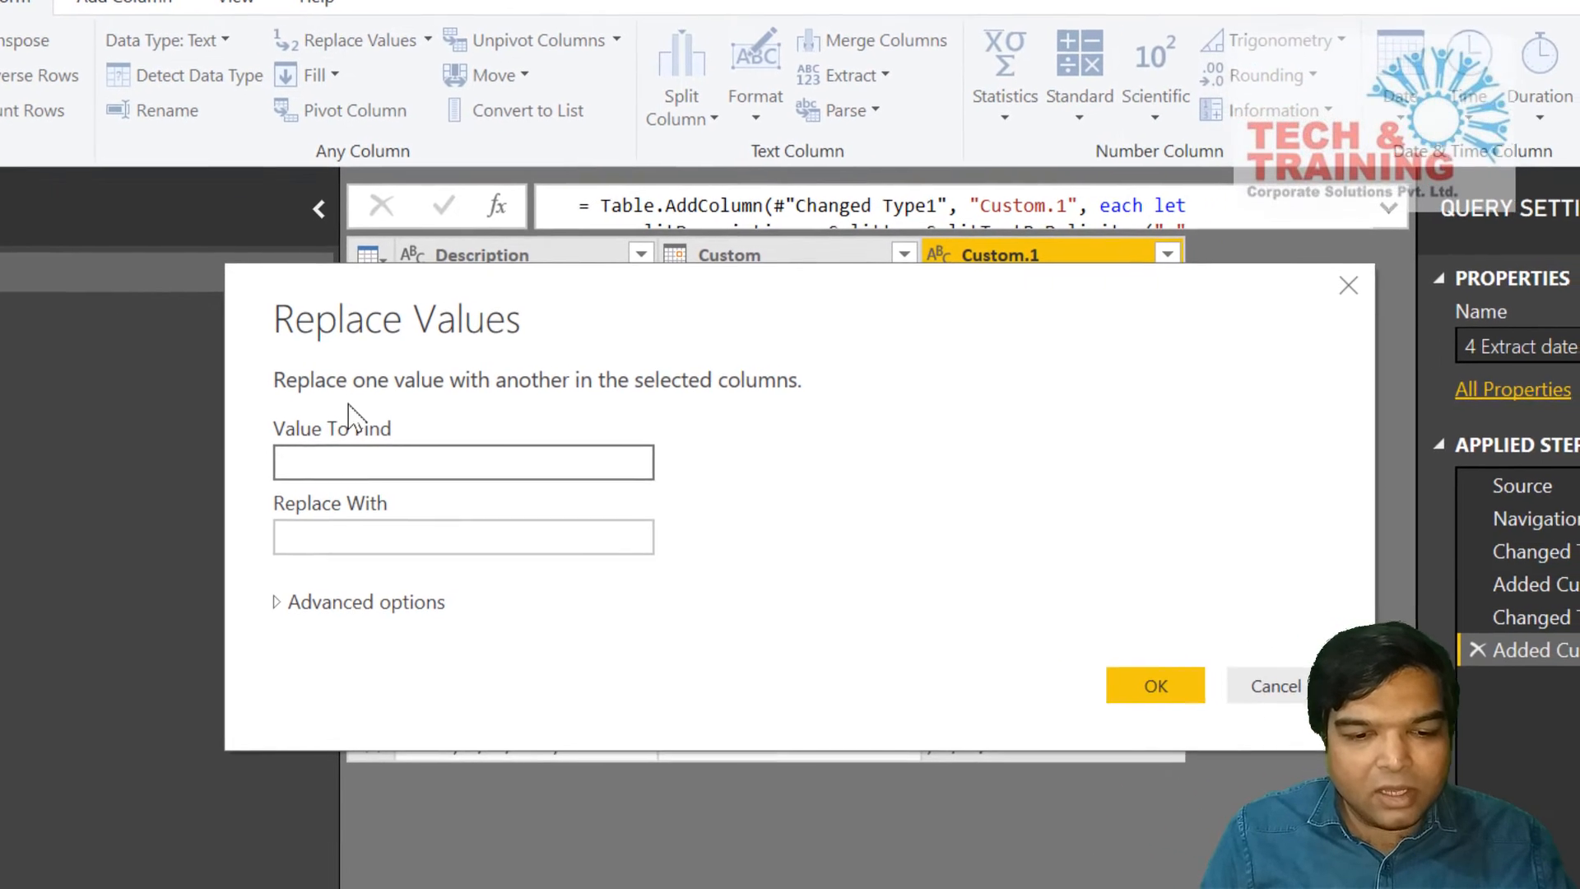
{"action": "type", "text": ","}
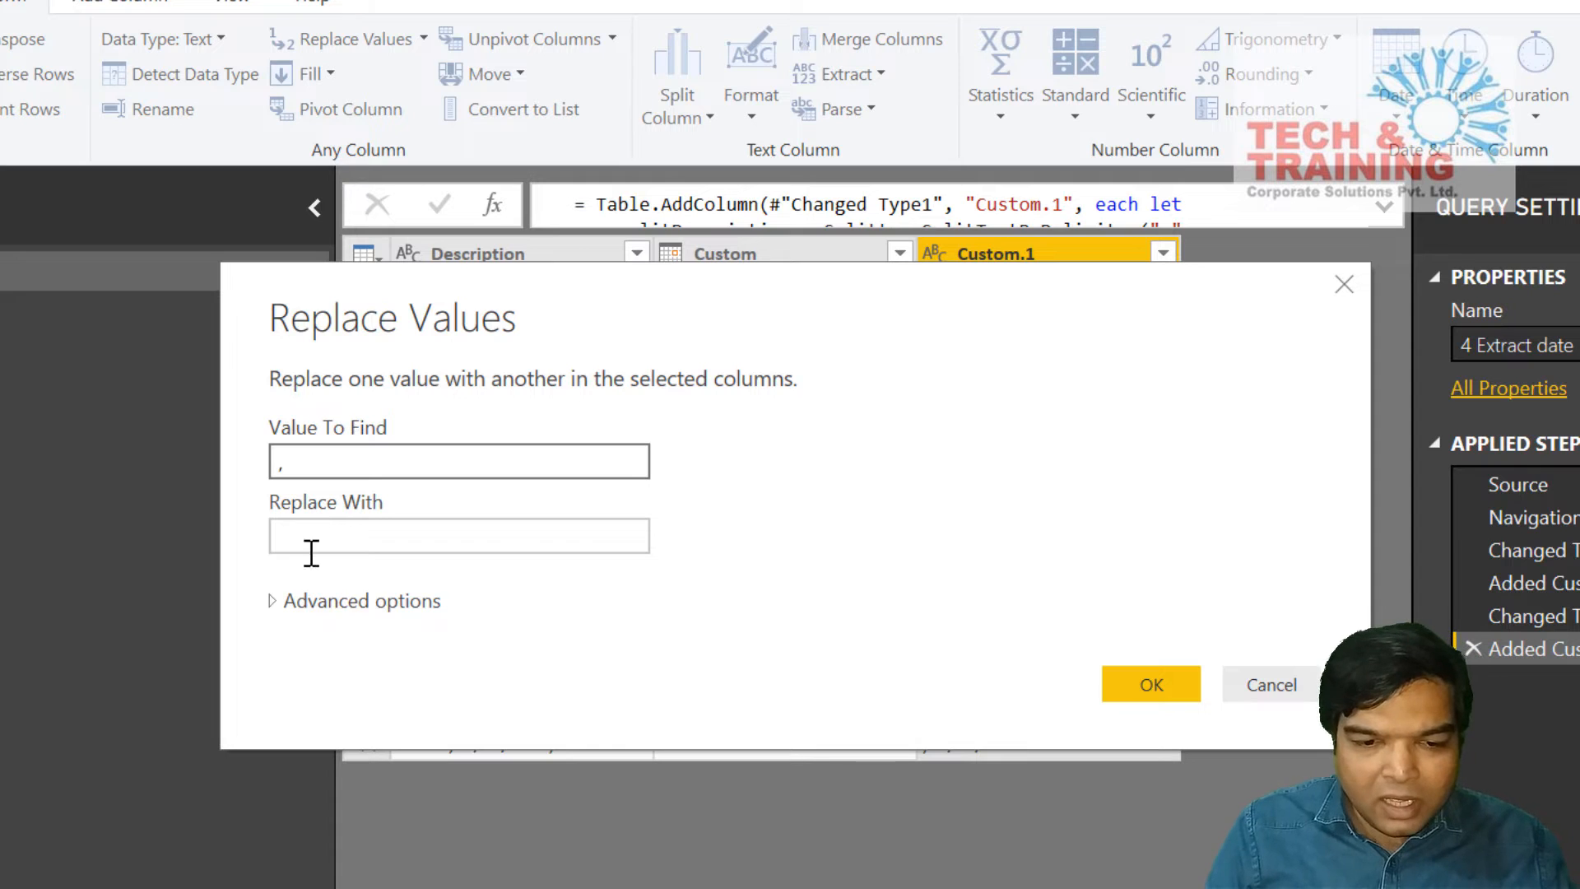
{"action": "left_click", "coordinate": [350, 539]}
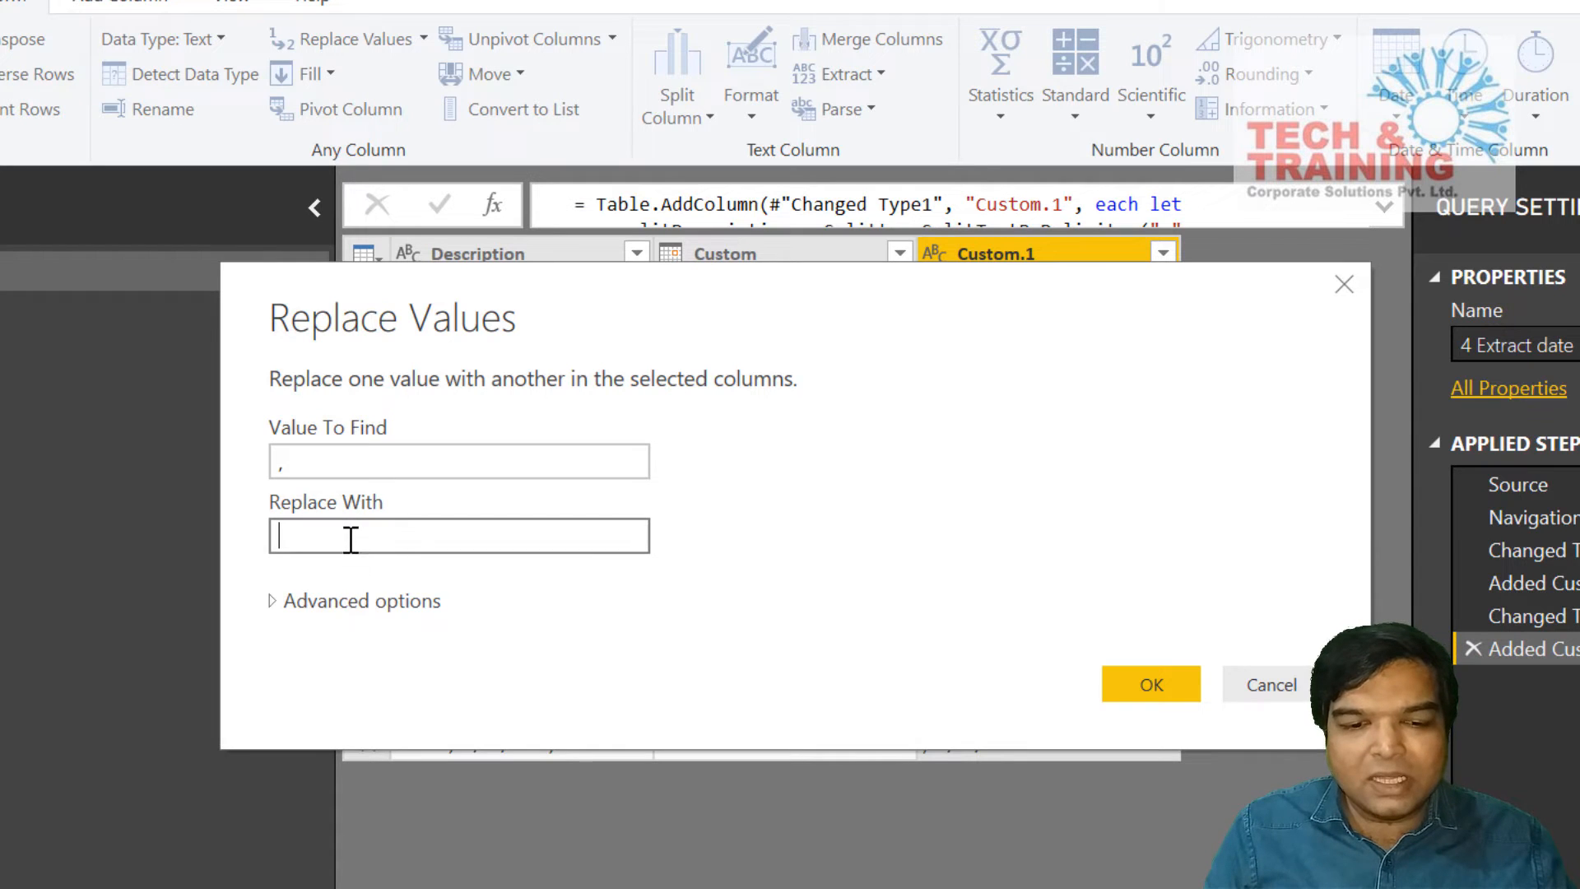
{"action": "left_click", "coordinate": [1178, 686]}
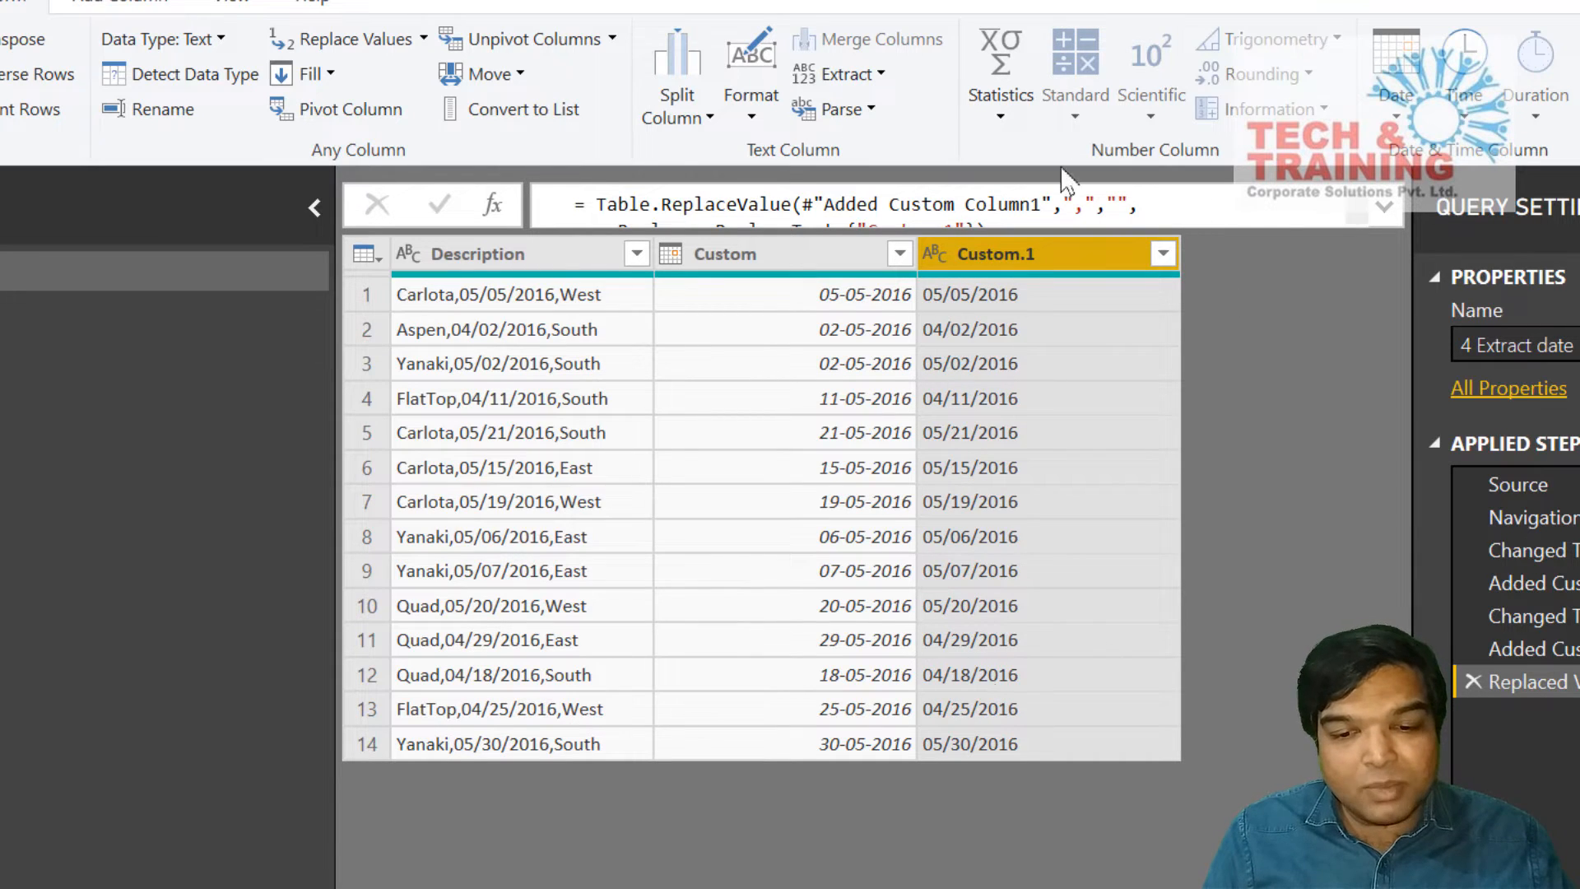
{"action": "left_click", "coordinate": [932, 254]}
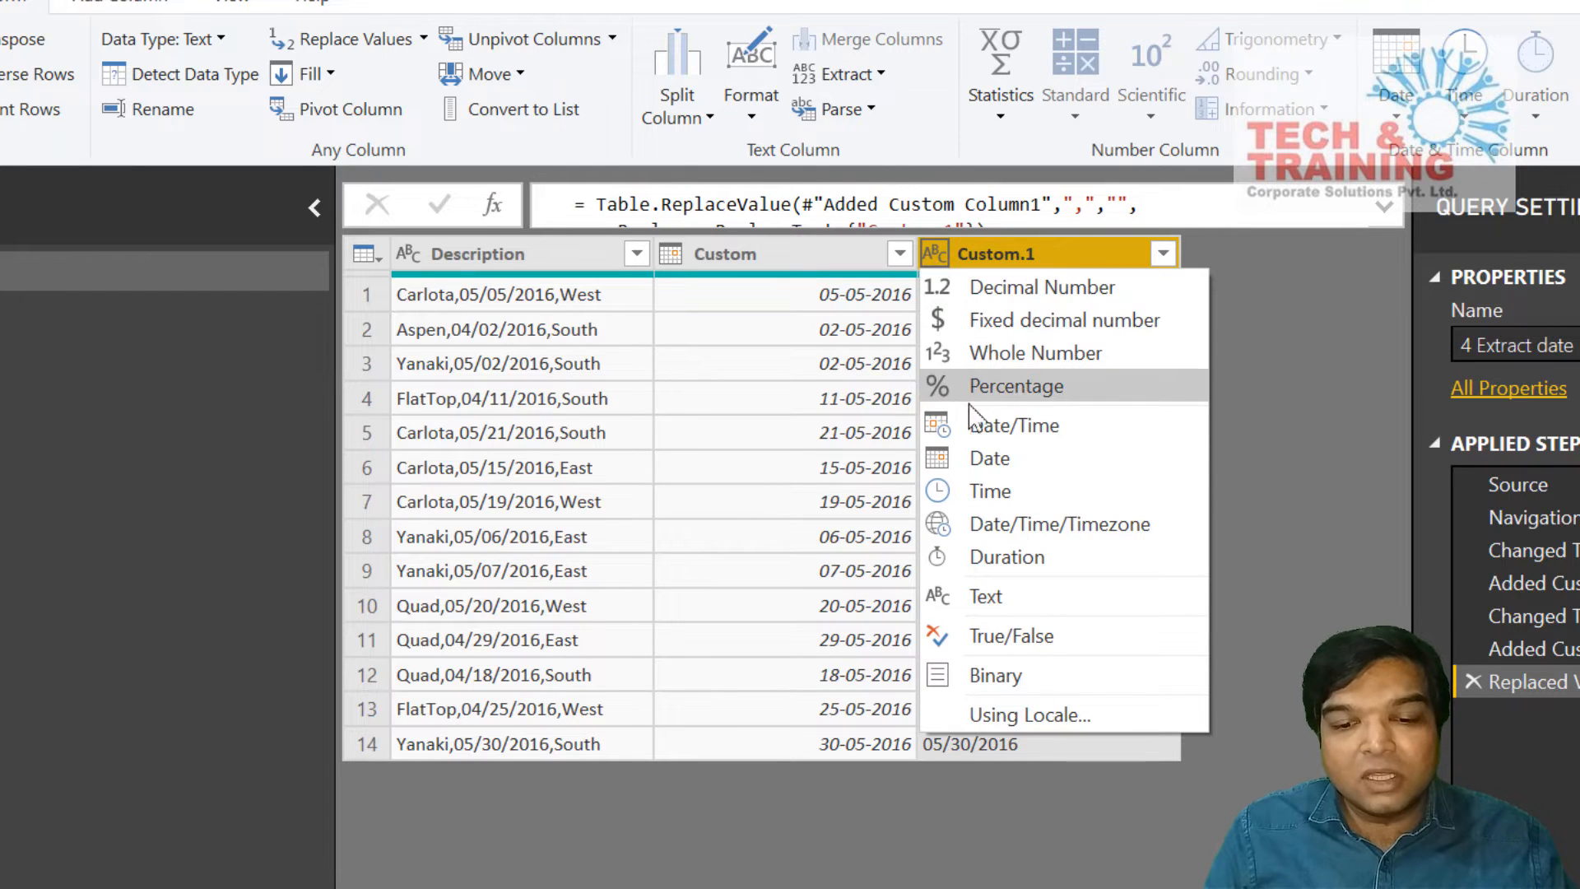
{"action": "left_click", "coordinate": [802, 440]}
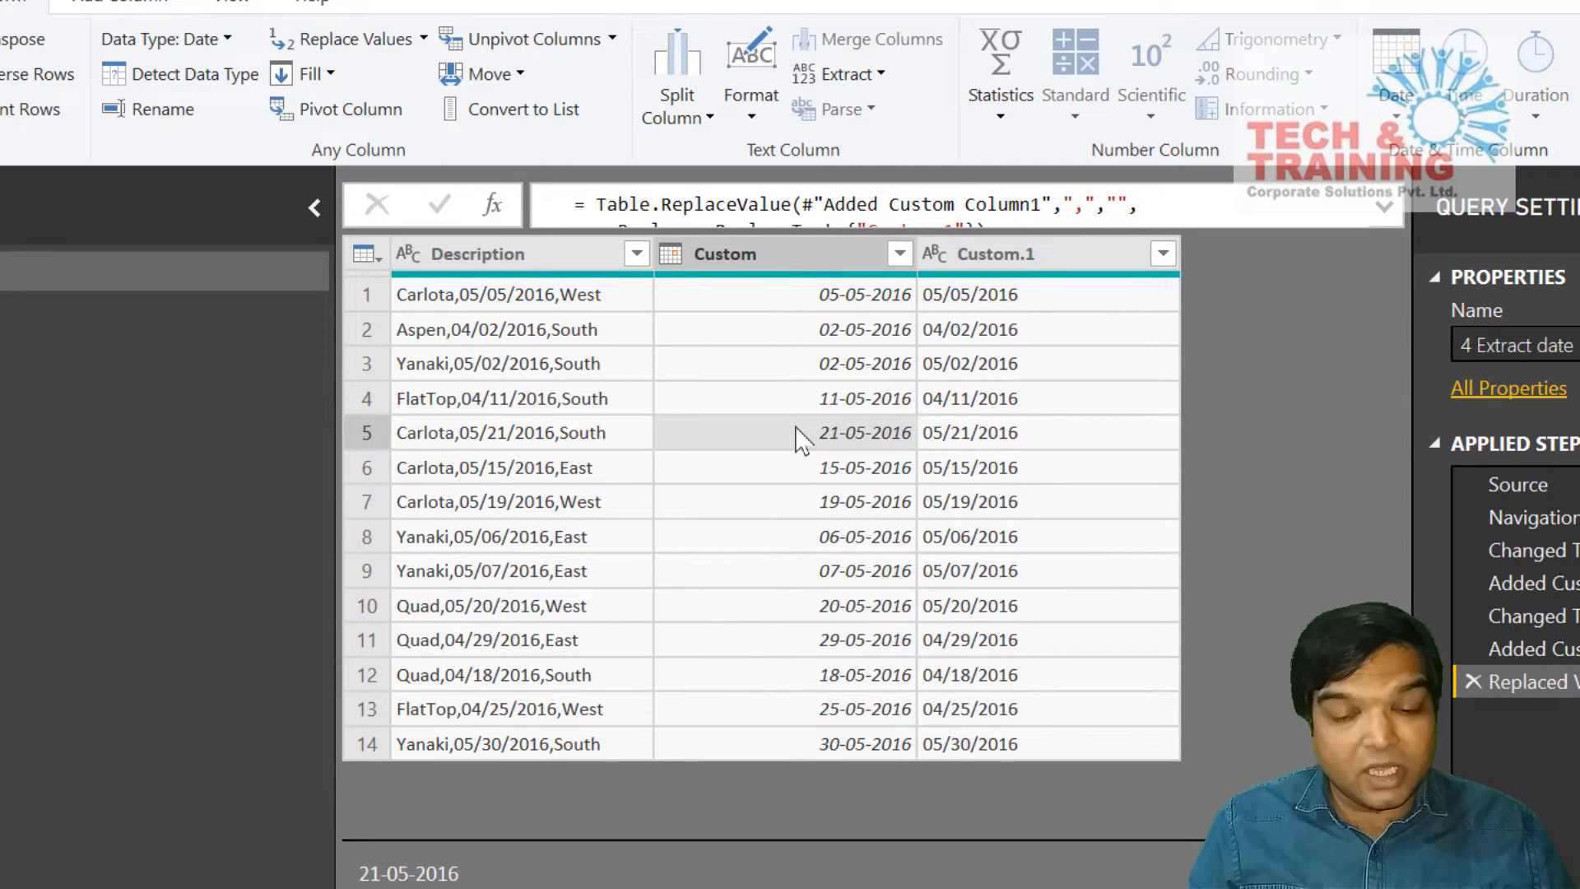
{"action": "left_click", "coordinate": [825, 255]}
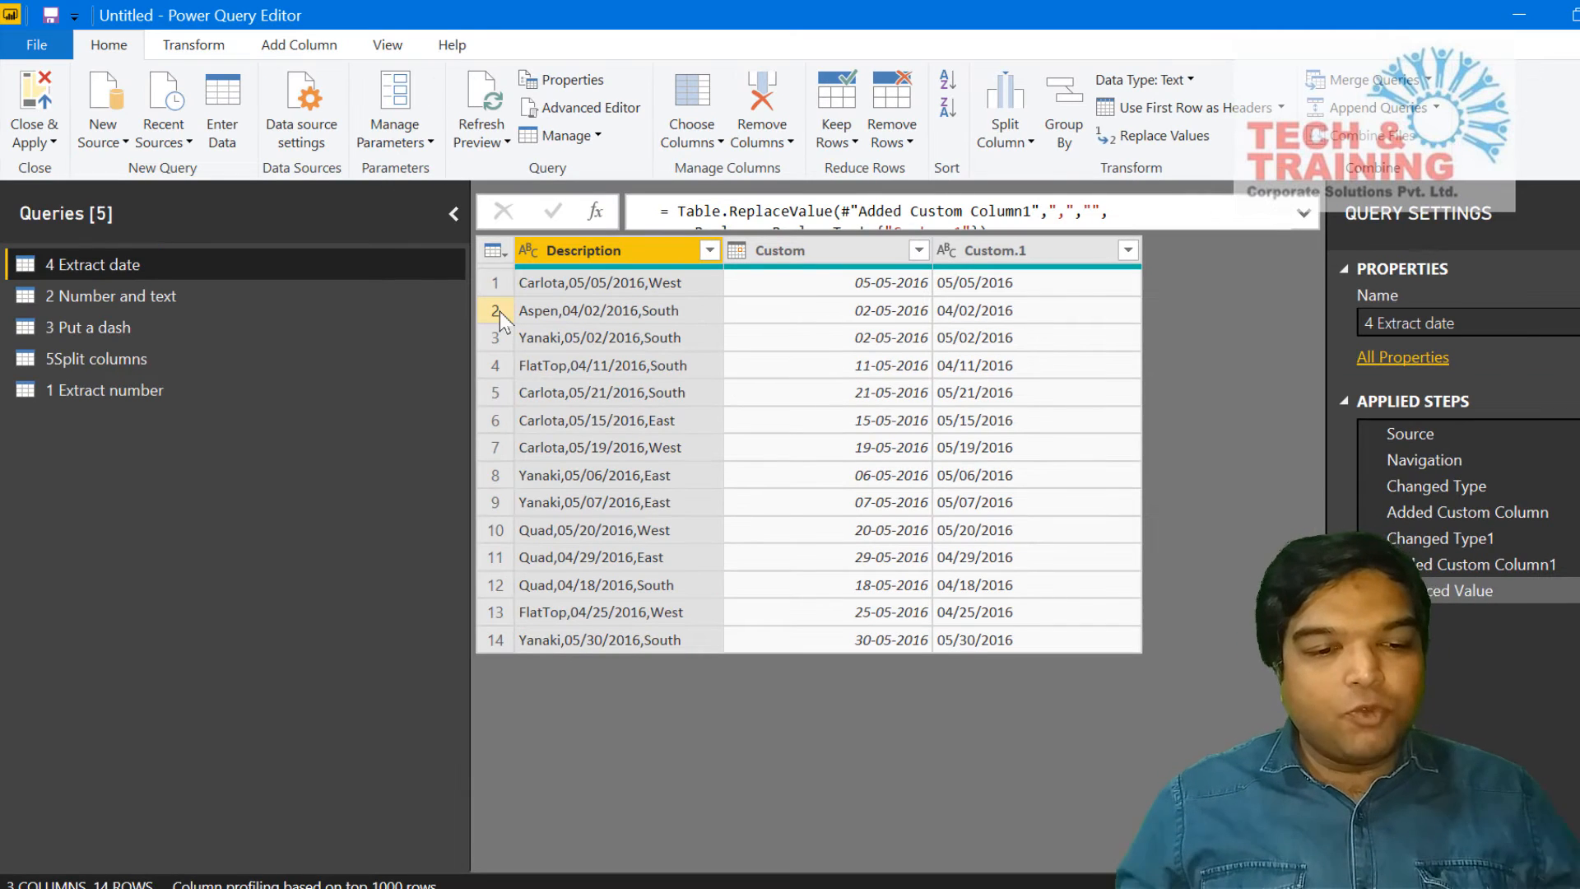
In the 5Split columns query, split the combined employee data column by non-digit to digit.
{"action": "left_click", "coordinate": [130, 334]}
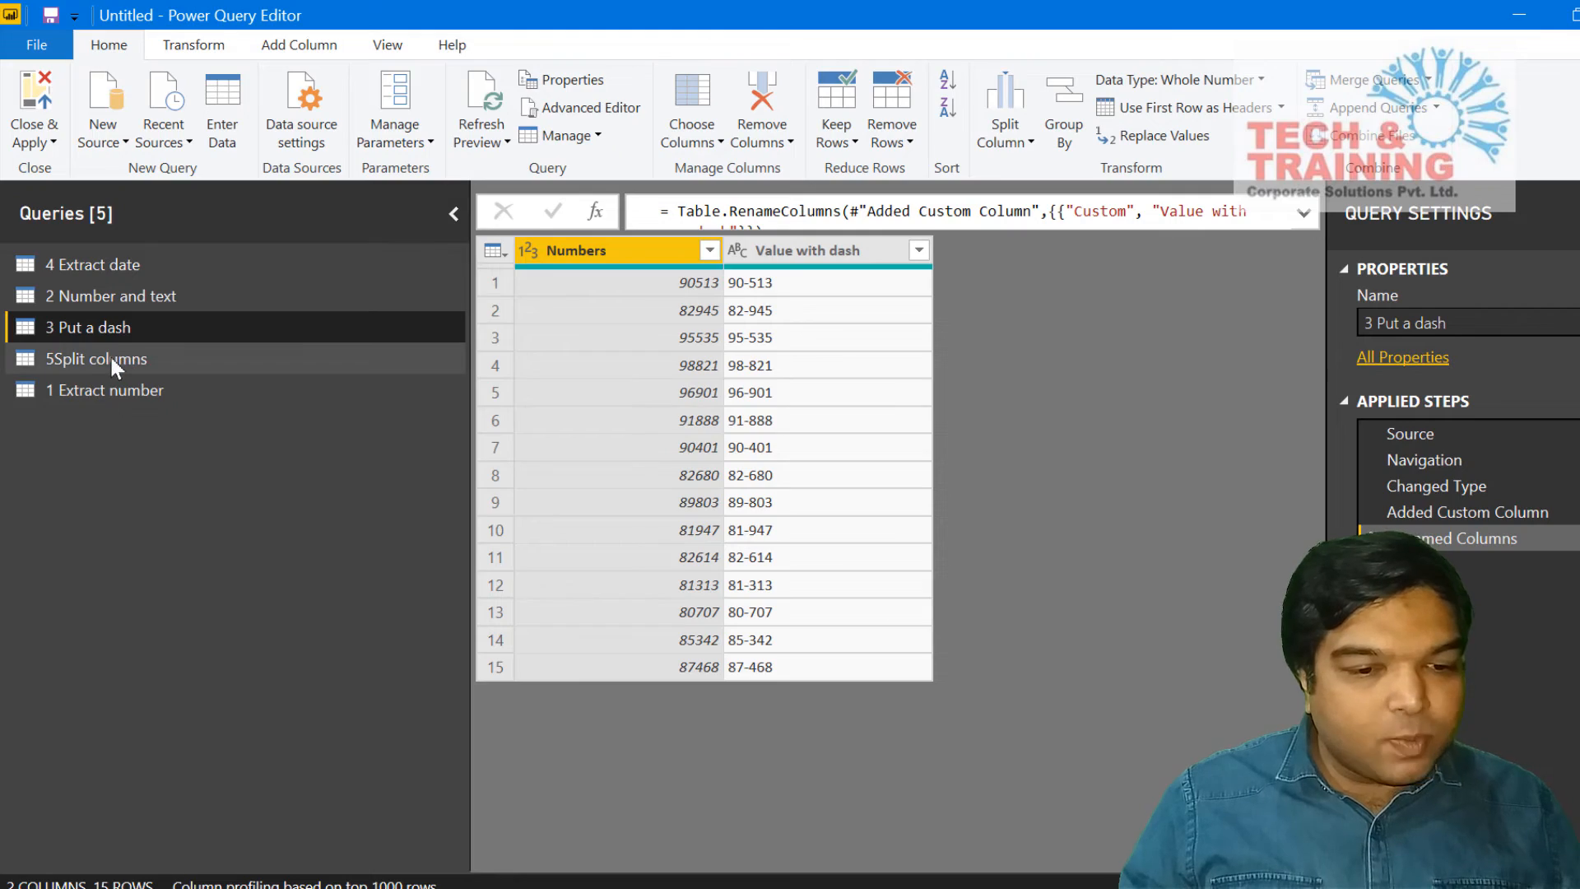
{"action": "left_click", "coordinate": [110, 356]}
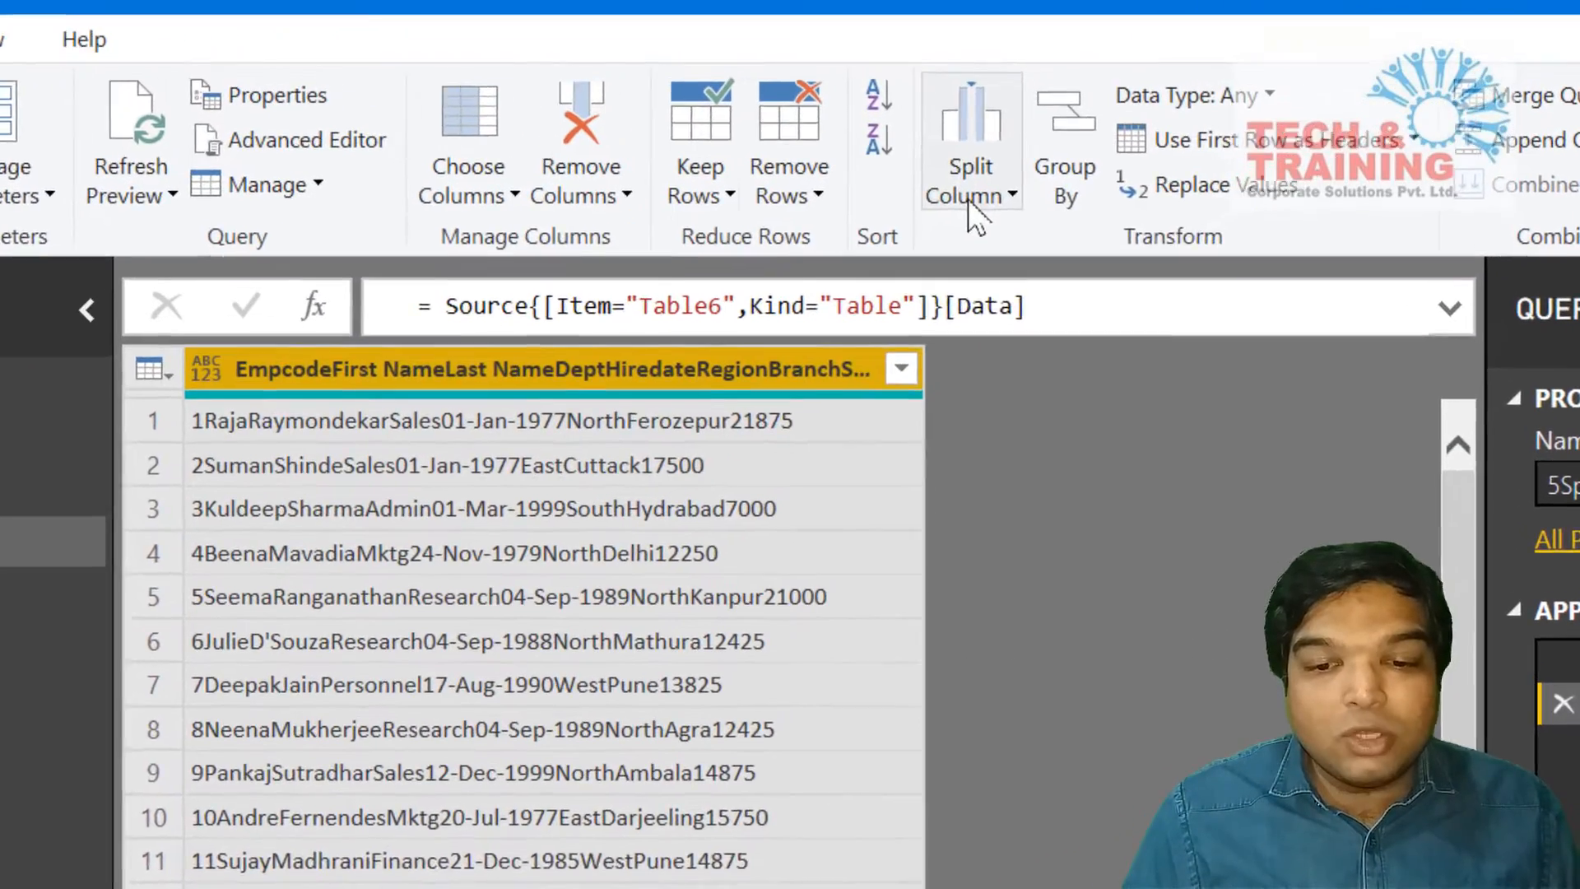
{"action": "left_click", "coordinate": [1141, 134]}
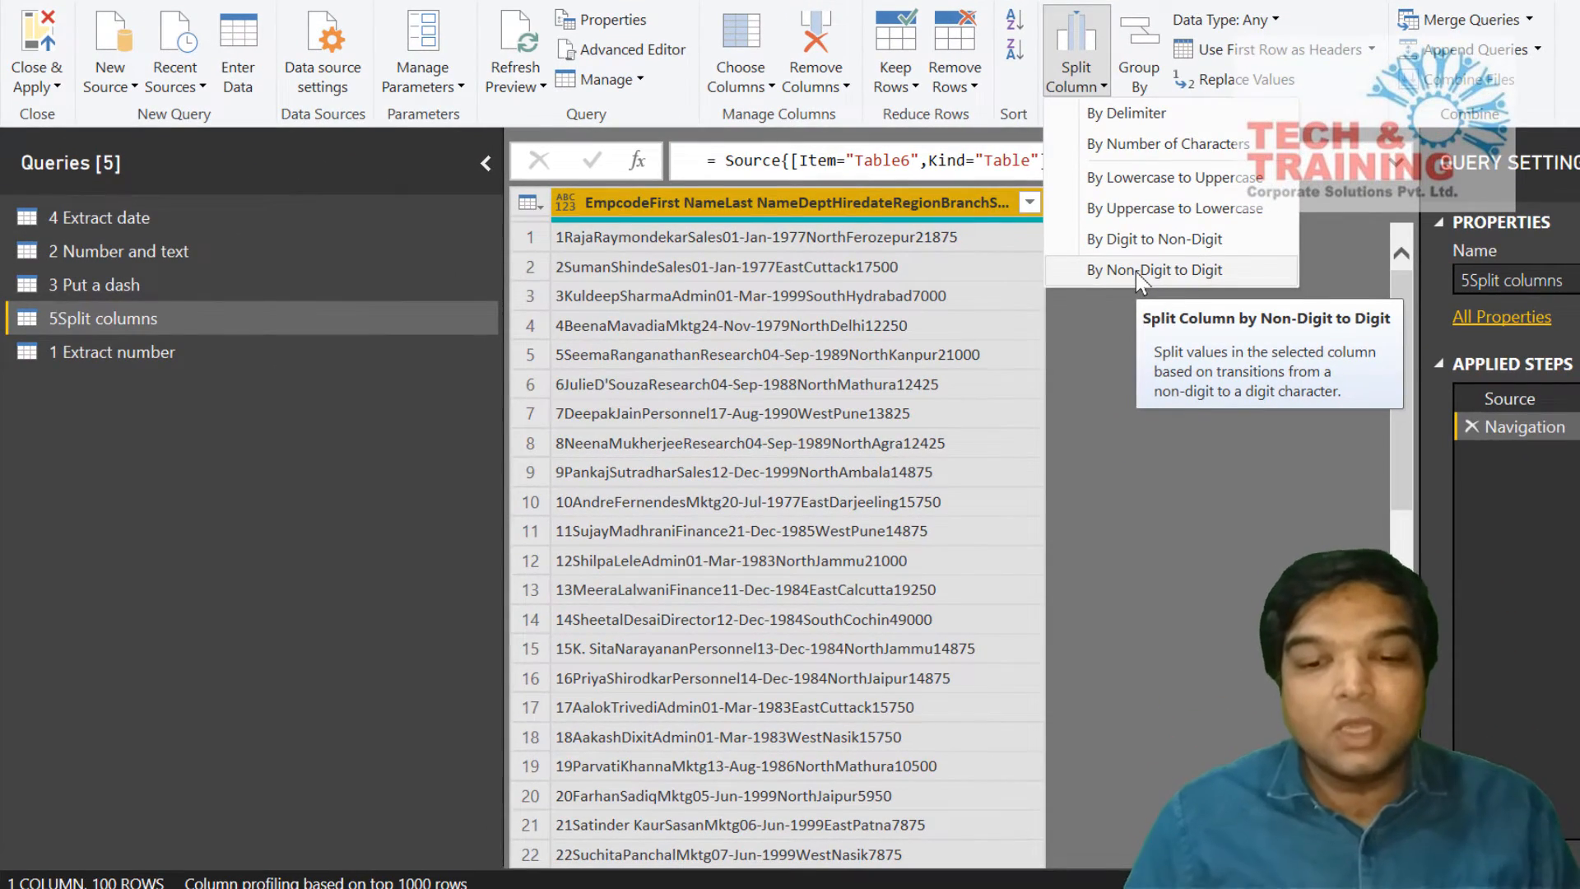
{"action": "left_click", "coordinate": [1135, 271]}
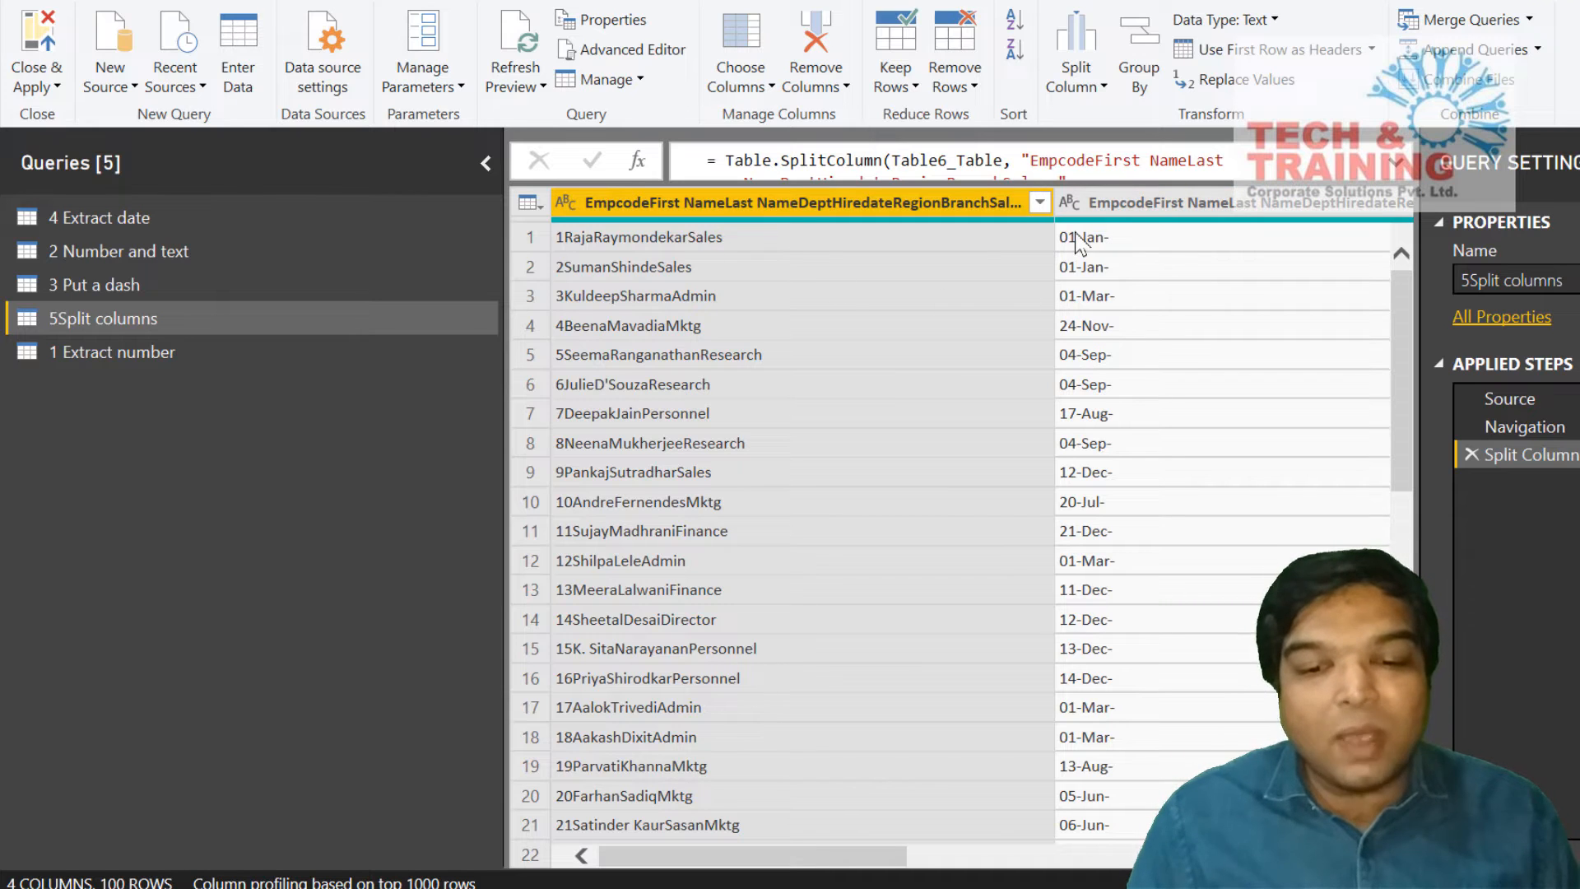
Split the first resulting column, holding employee code, name and department, by digit to non-digit.
{"action": "scroll", "coordinate": [1076, 239], "scroll_direction": "right", "scroll_amount": 5}
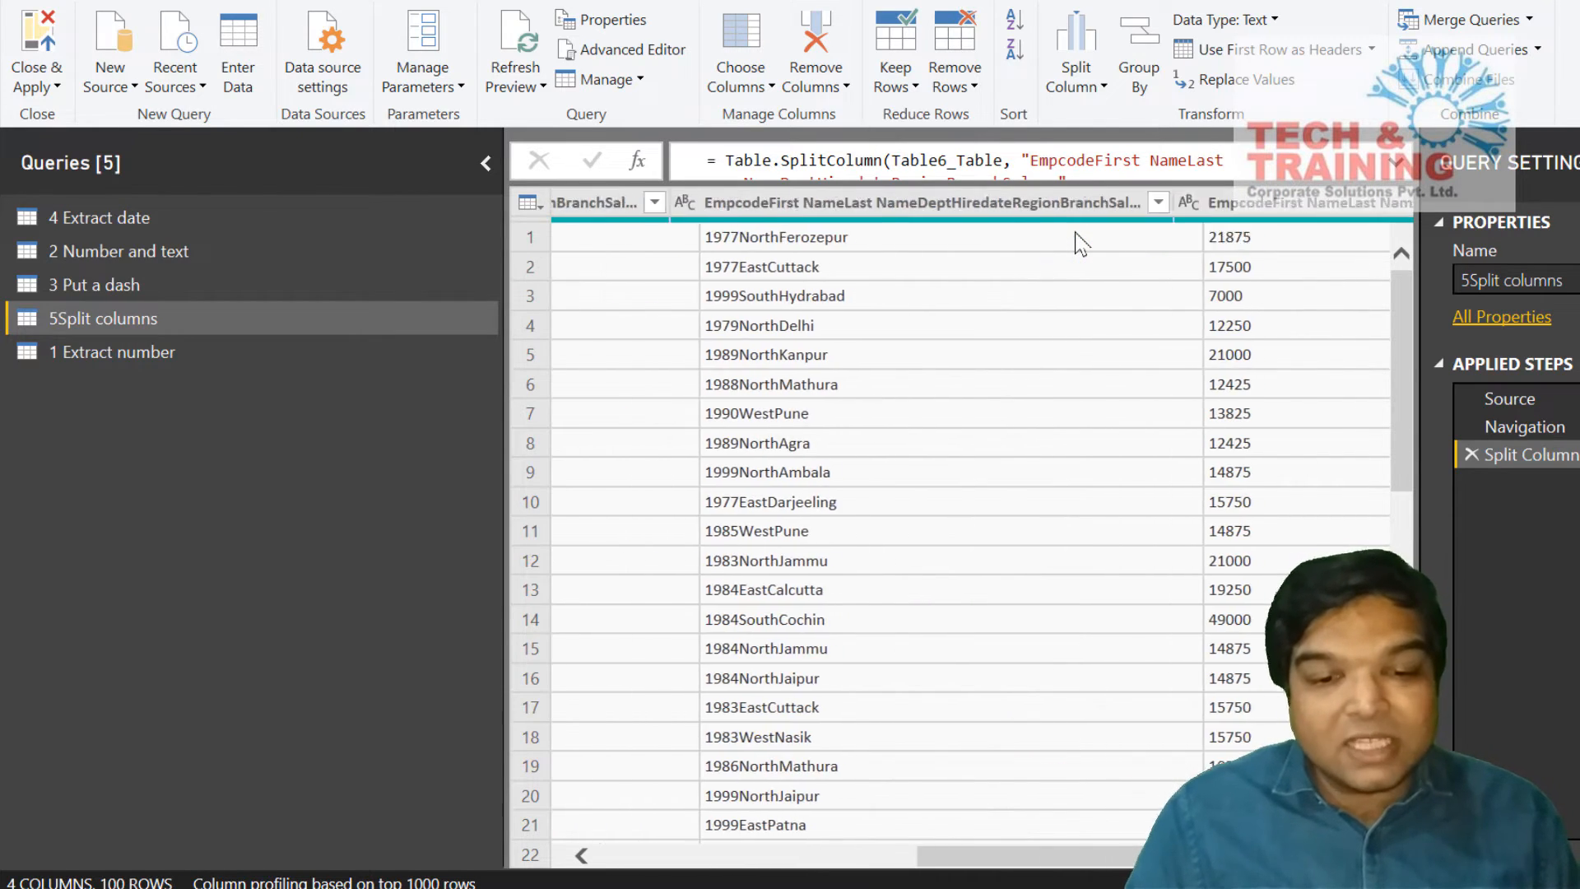
{"action": "scroll", "coordinate": [1076, 239], "scroll_direction": "left", "scroll_amount": 3}
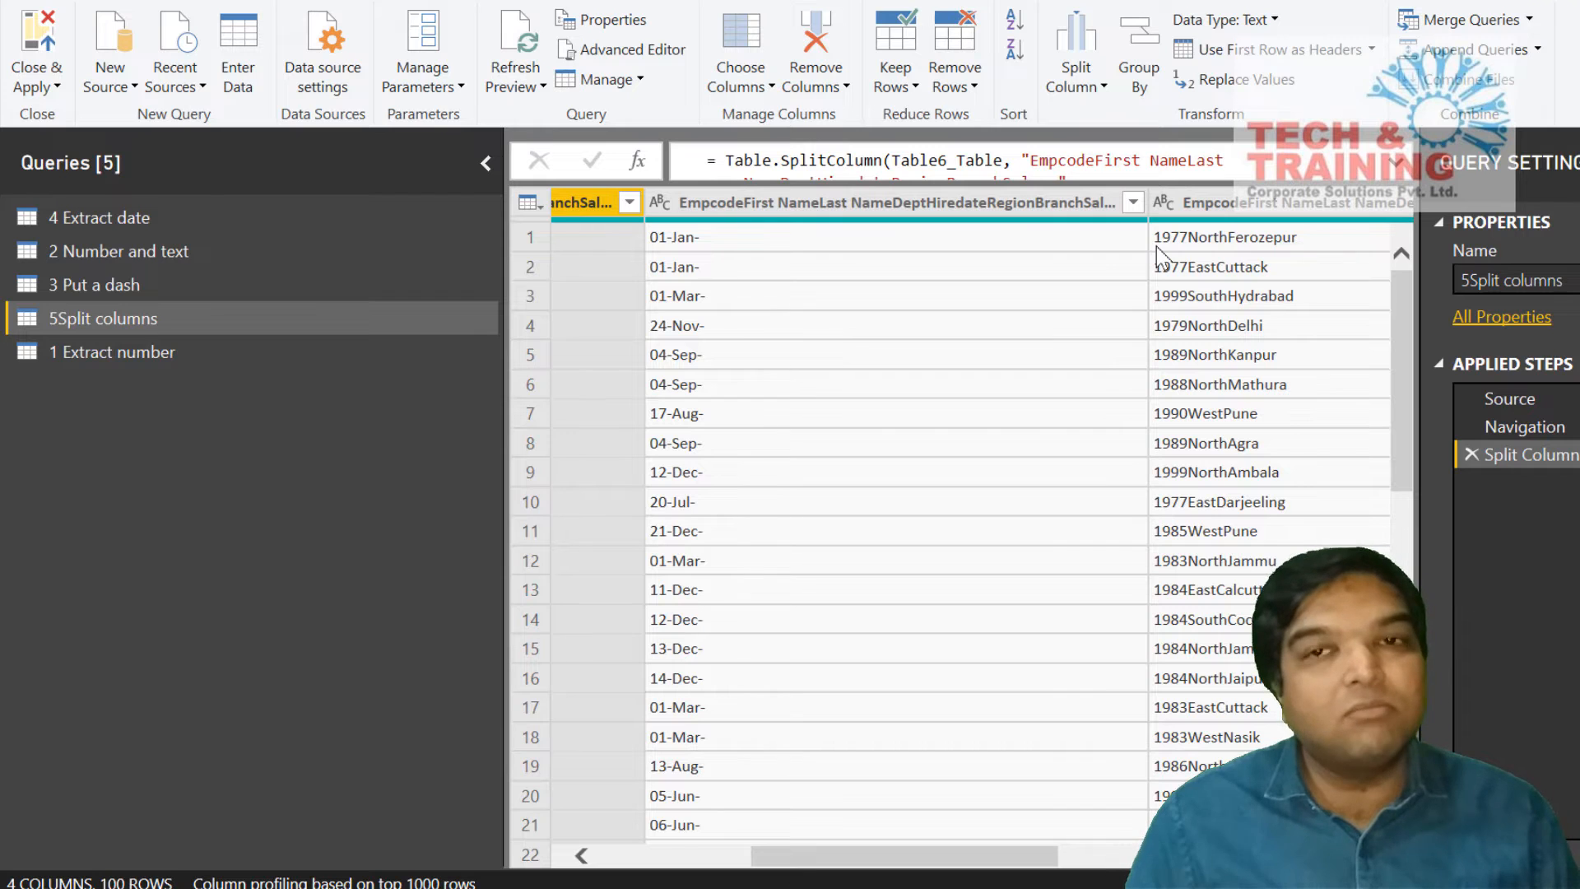
{"action": "scroll", "coordinate": [1156, 247], "scroll_direction": "left", "scroll_amount": 5}
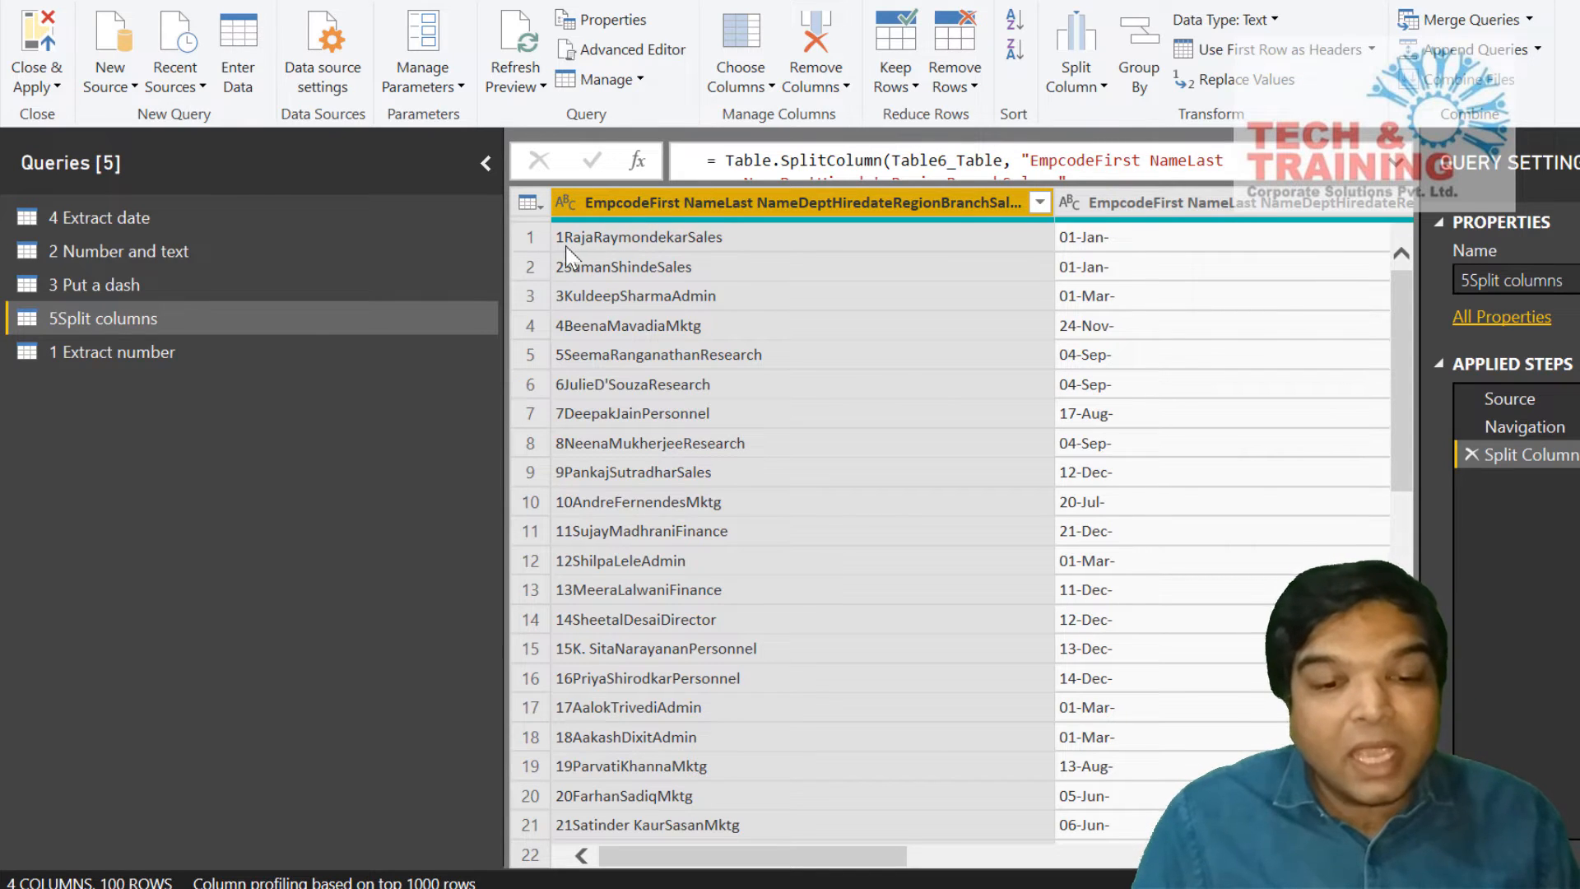
{"action": "left_click", "coordinate": [1095, 80]}
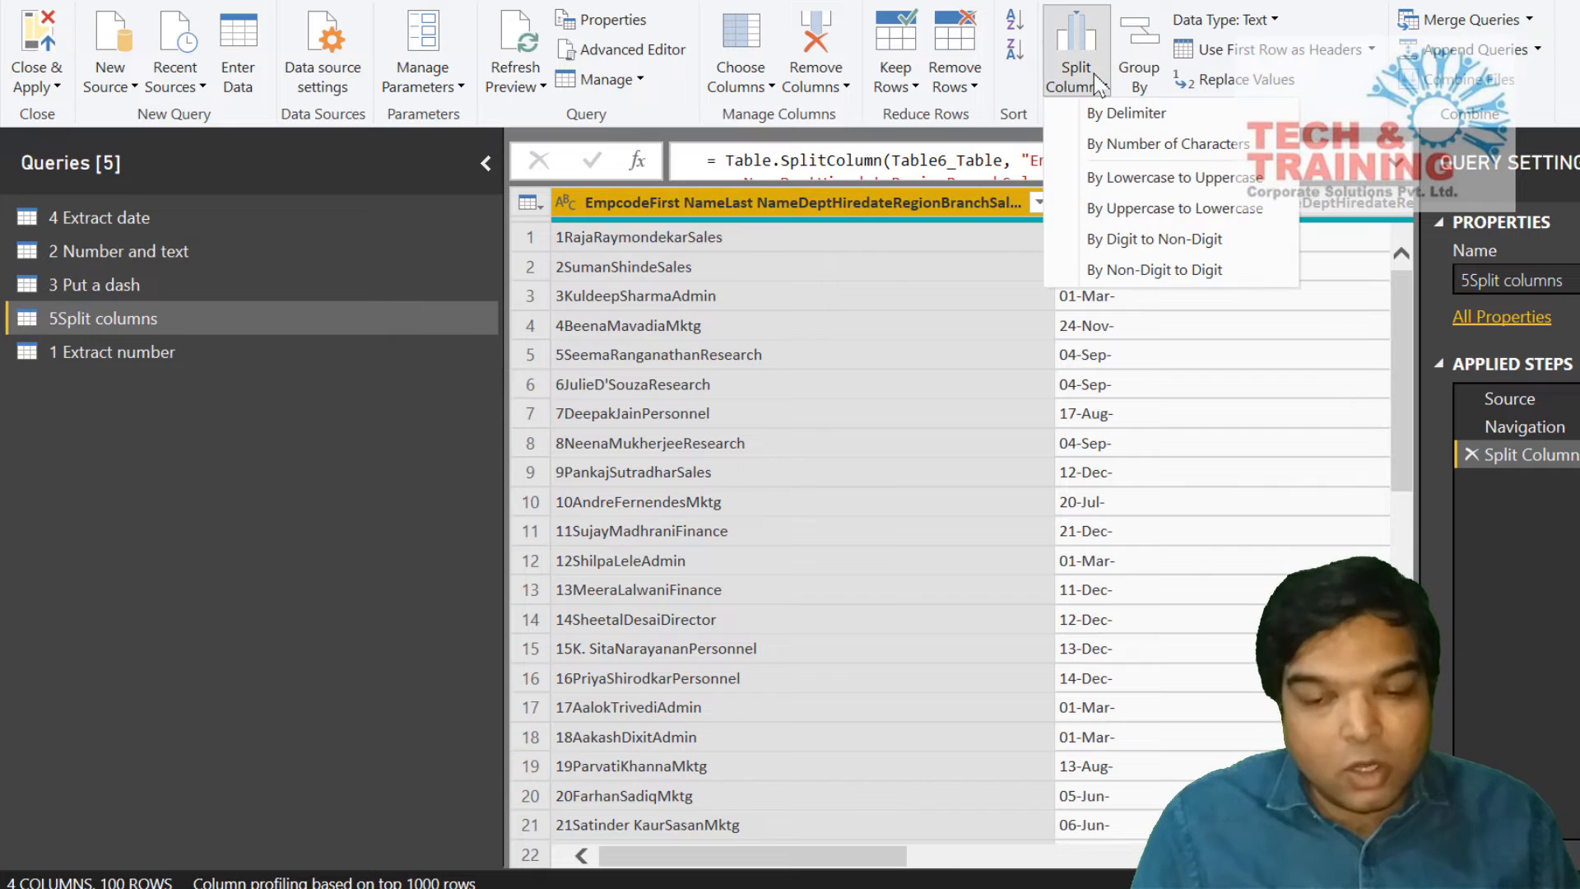
{"action": "left_click", "coordinate": [1145, 241]}
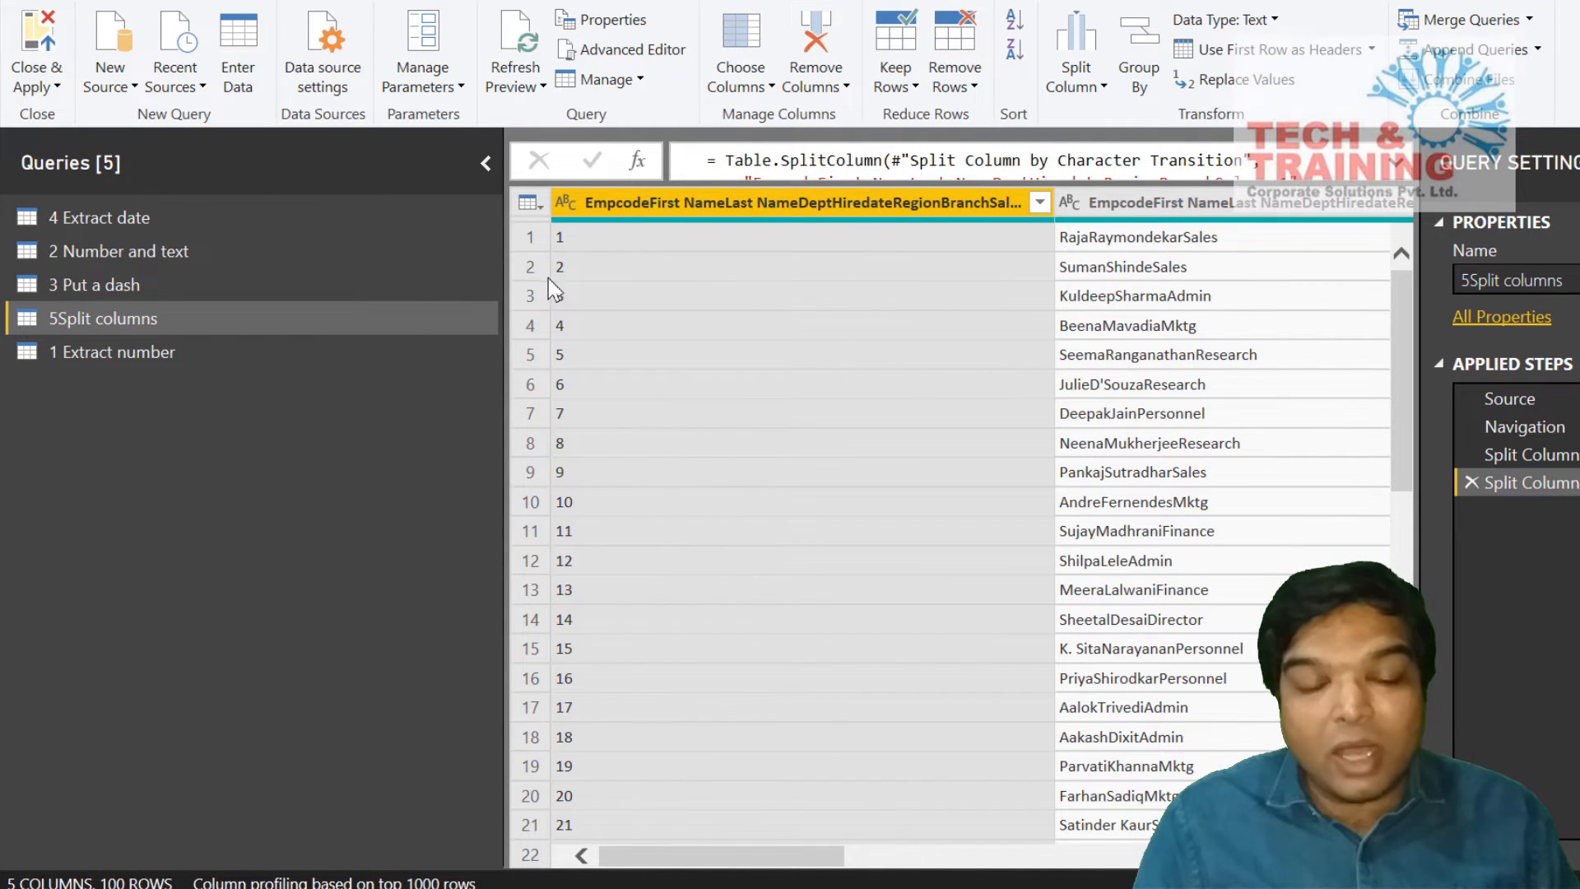
Split the column holding the hire year, region and branch by digit to non-digit.
{"action": "scroll", "coordinate": [938, 334], "scroll_direction": "right", "scroll_amount": 5}
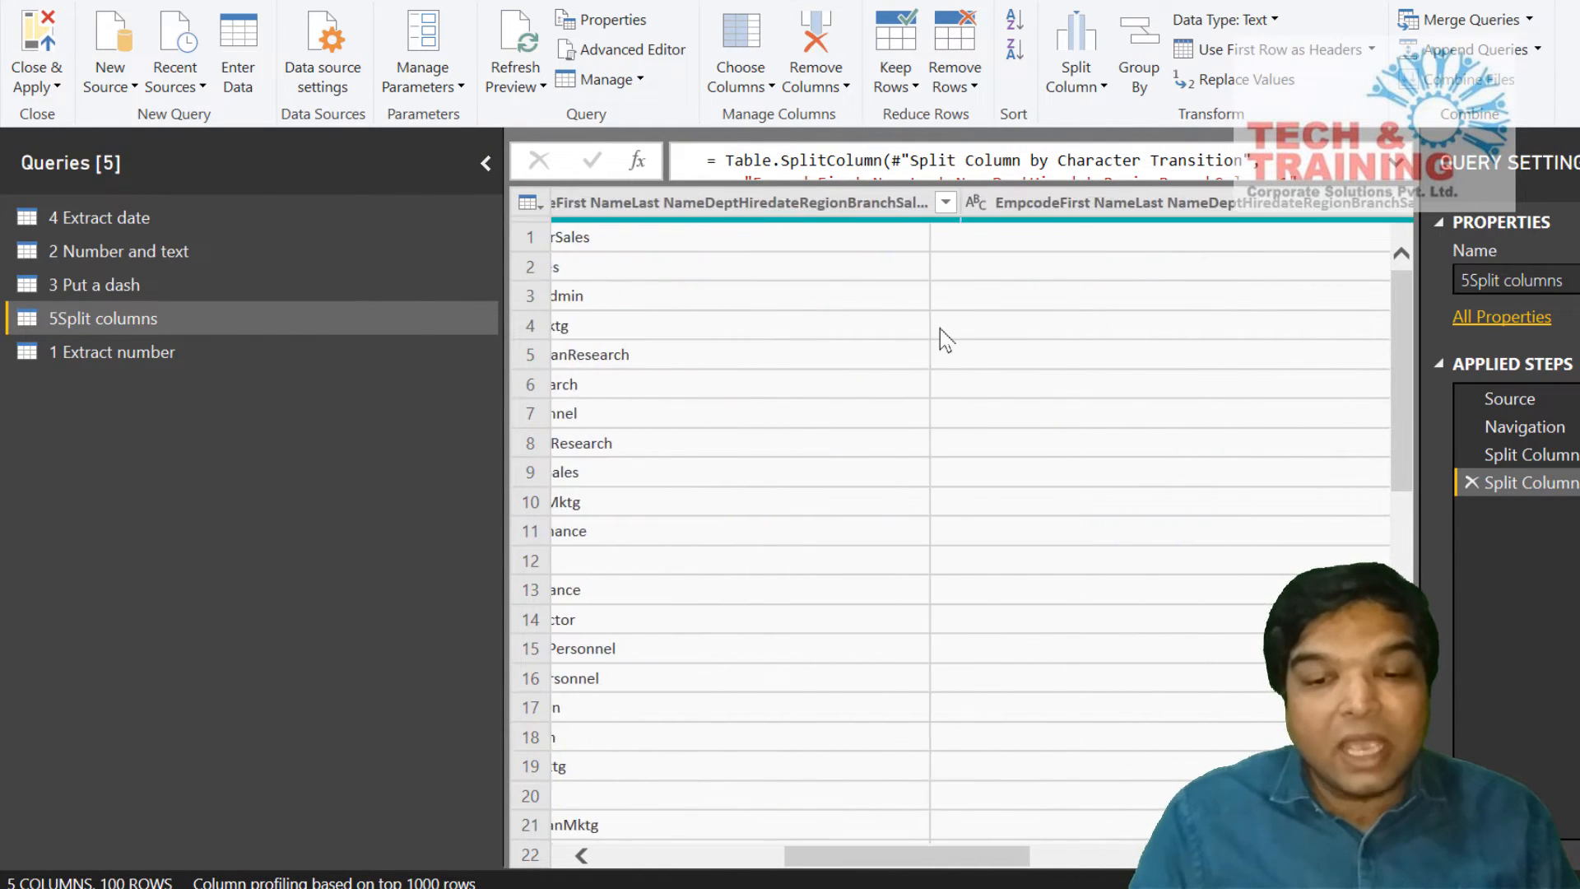
{"action": "scroll", "coordinate": [940, 335], "scroll_direction": "right", "scroll_amount": 5}
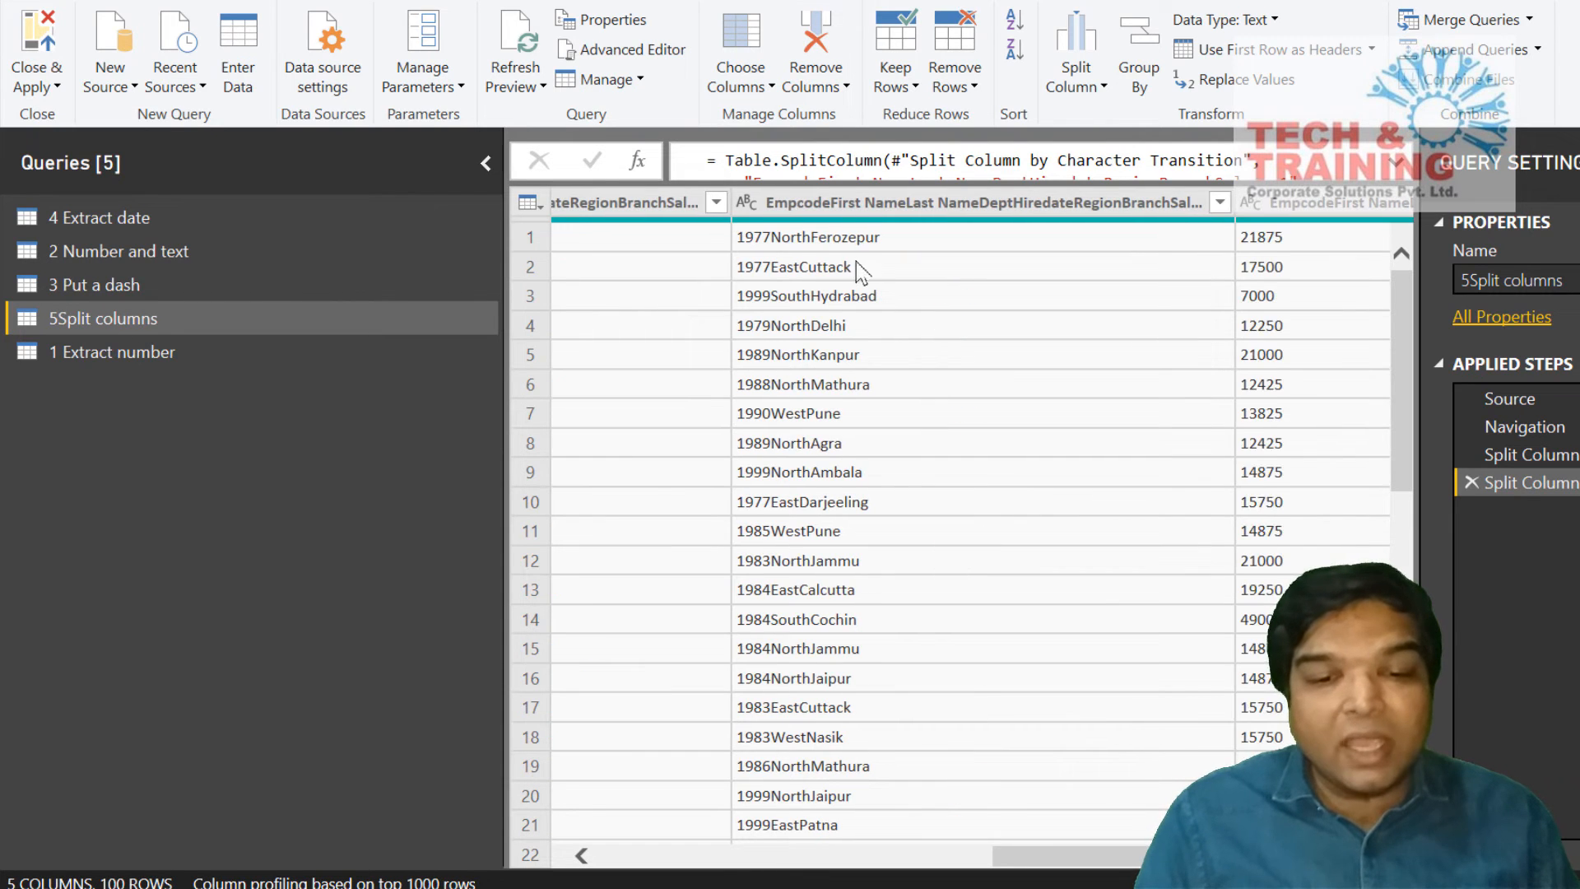
{"action": "left_click", "coordinate": [854, 211]}
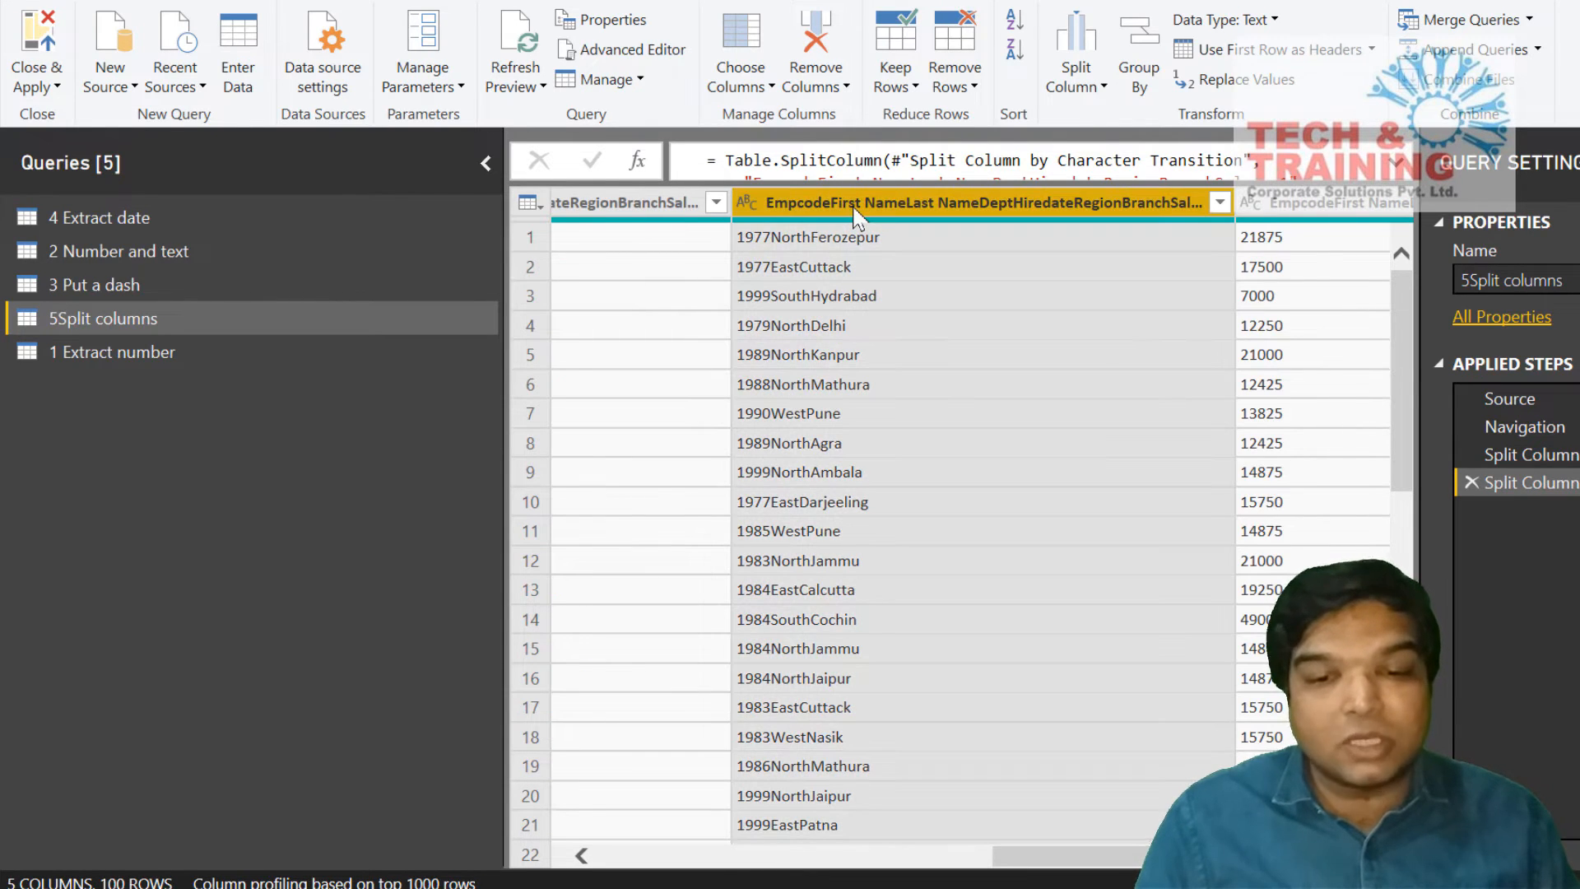
{"action": "left_click", "coordinate": [1084, 79]}
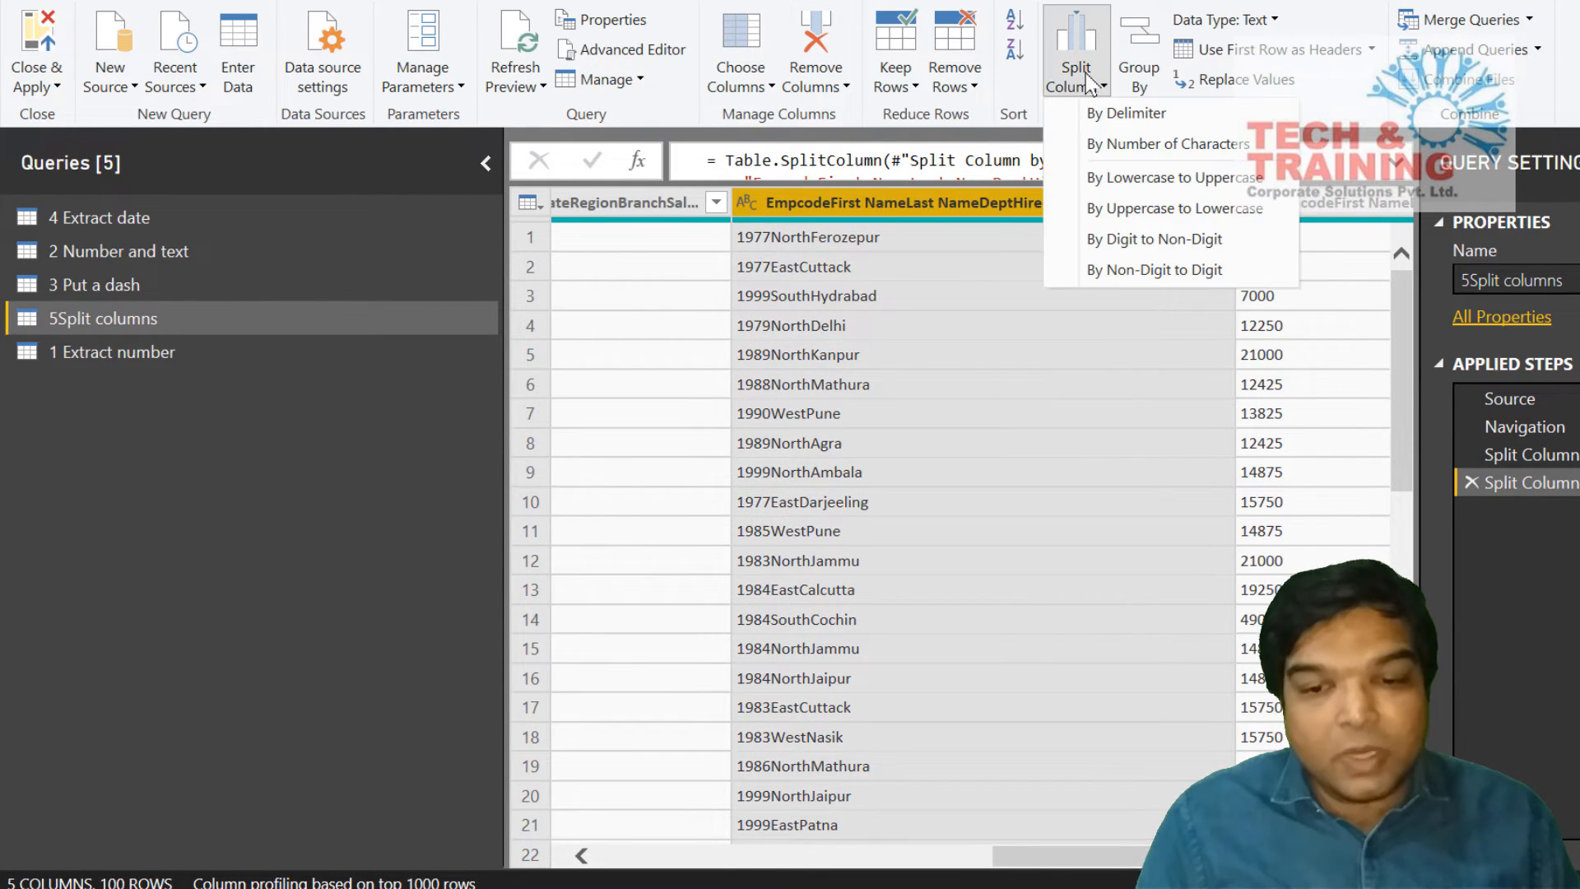
{"action": "left_click", "coordinate": [1162, 240]}
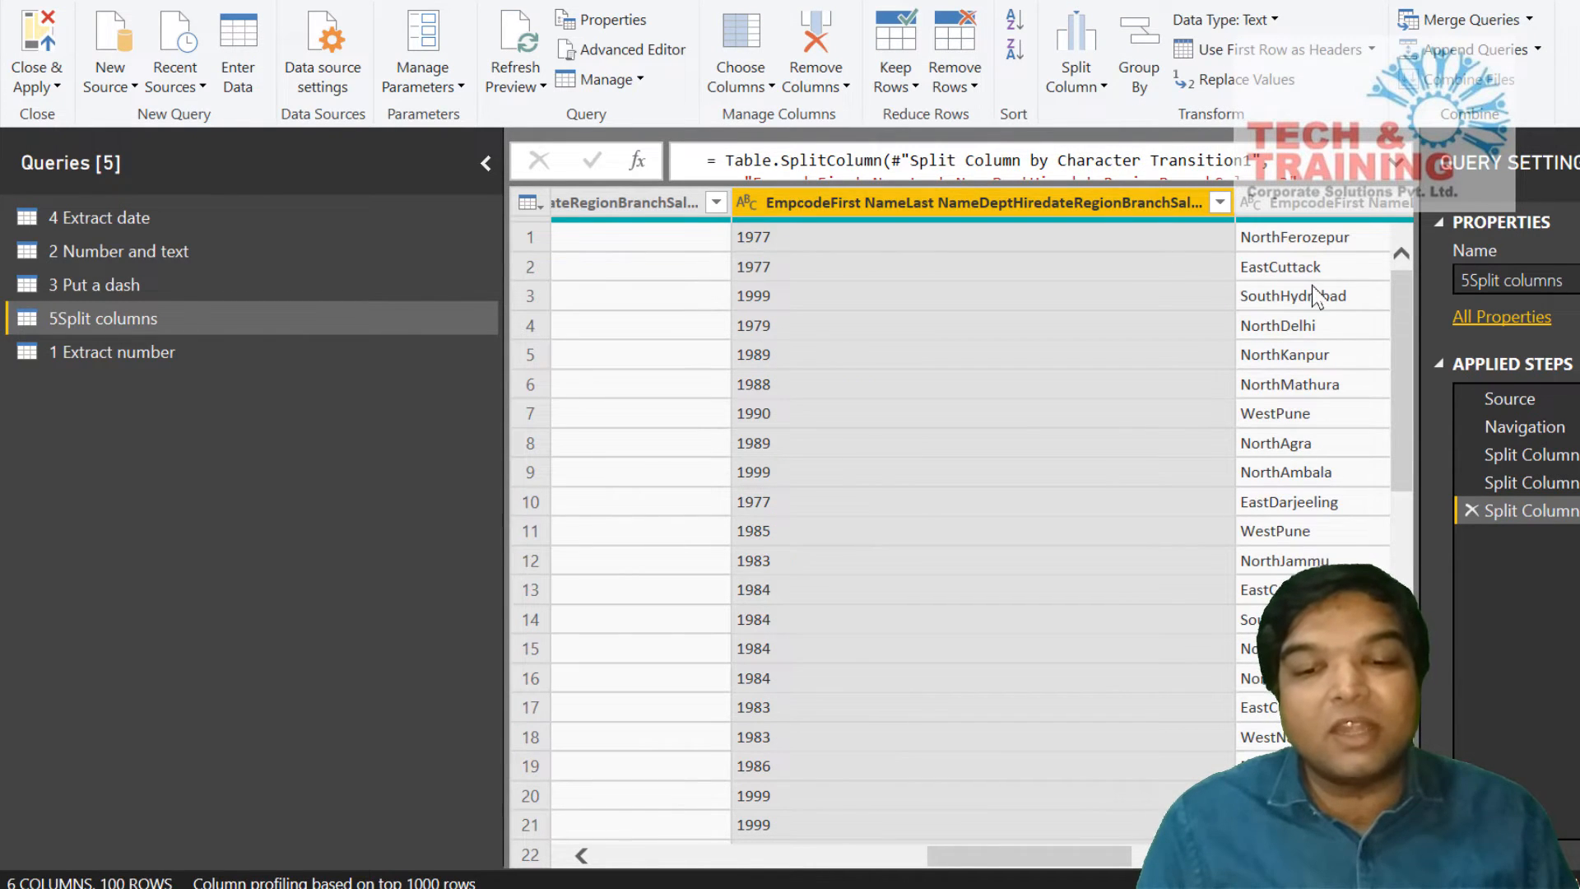
Split the column combining first name, last name and department by lowercase to uppercase.
{"action": "scroll", "coordinate": [1314, 294], "scroll_direction": "left", "scroll_amount": 3}
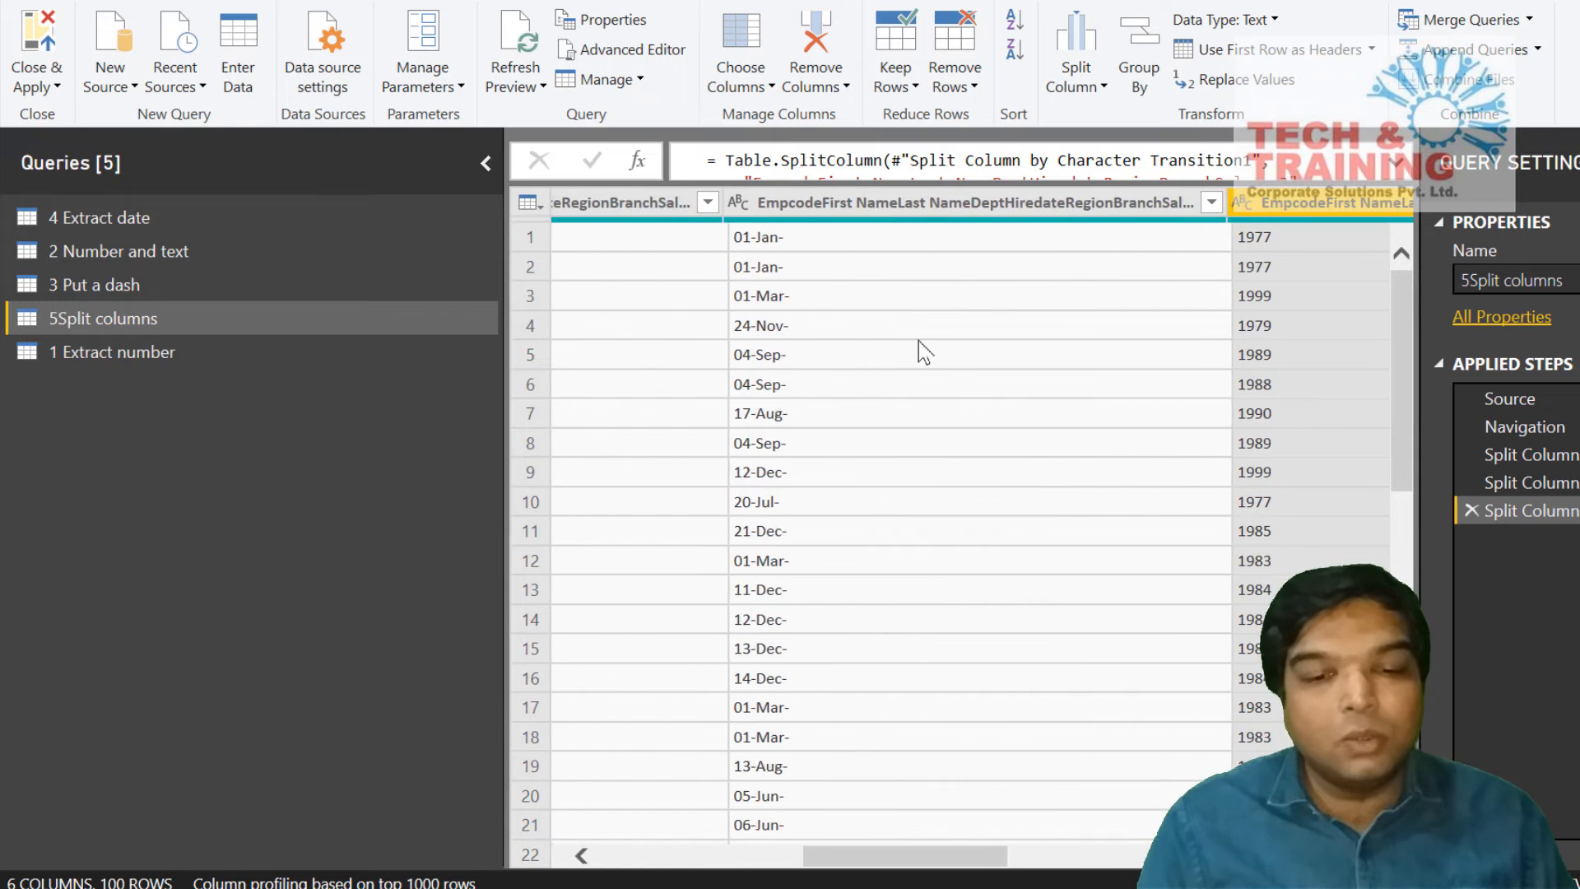
{"action": "scroll", "coordinate": [923, 347], "scroll_direction": "left", "scroll_amount": 3}
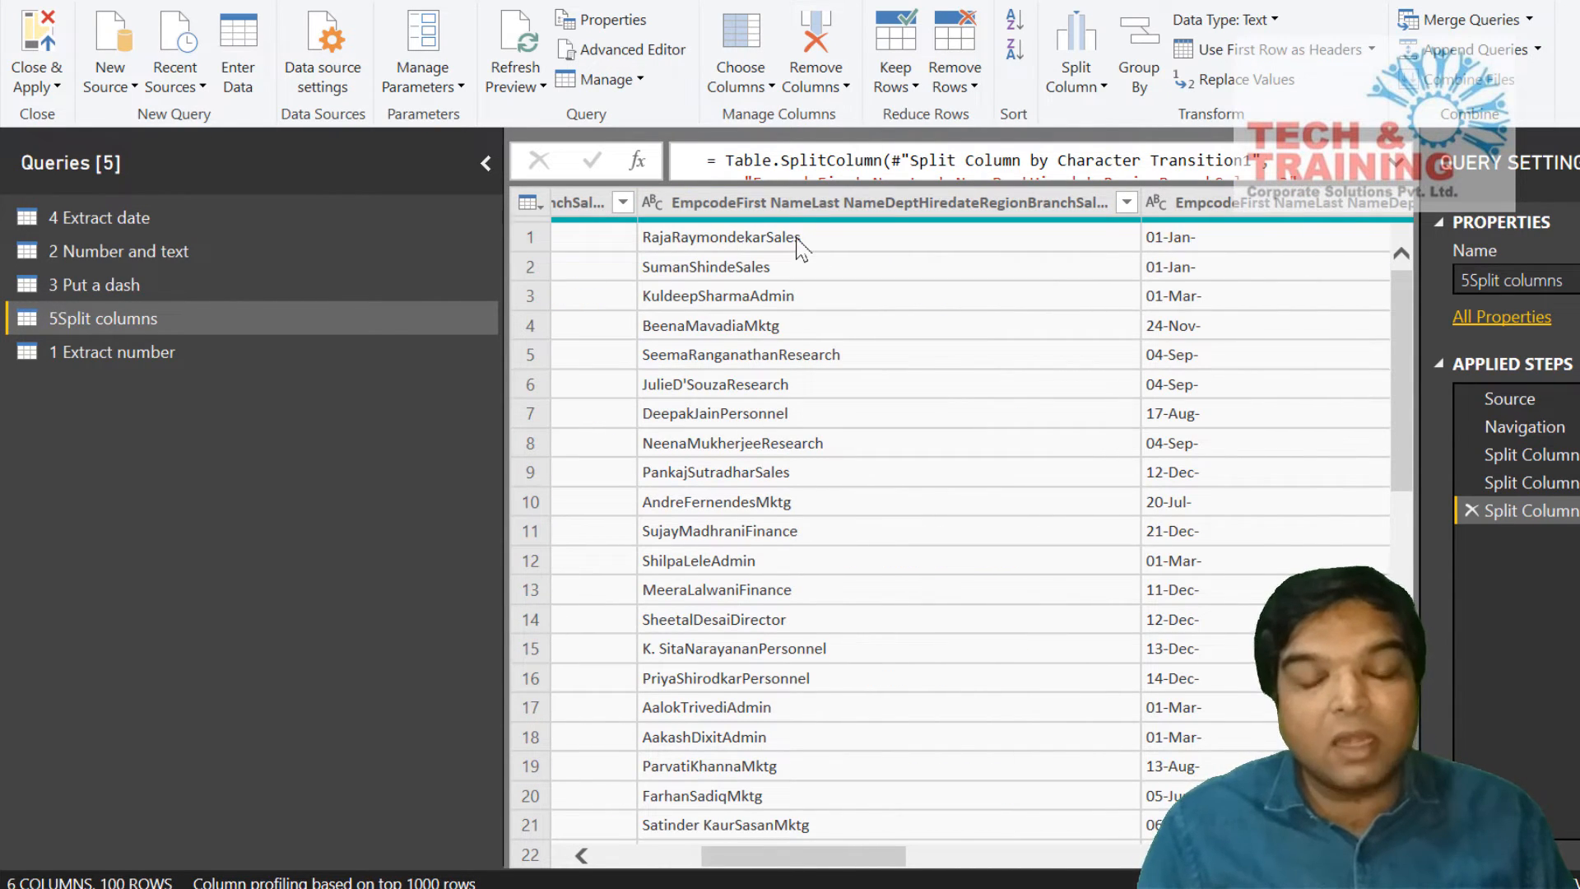
{"action": "left_click", "coordinate": [797, 205]}
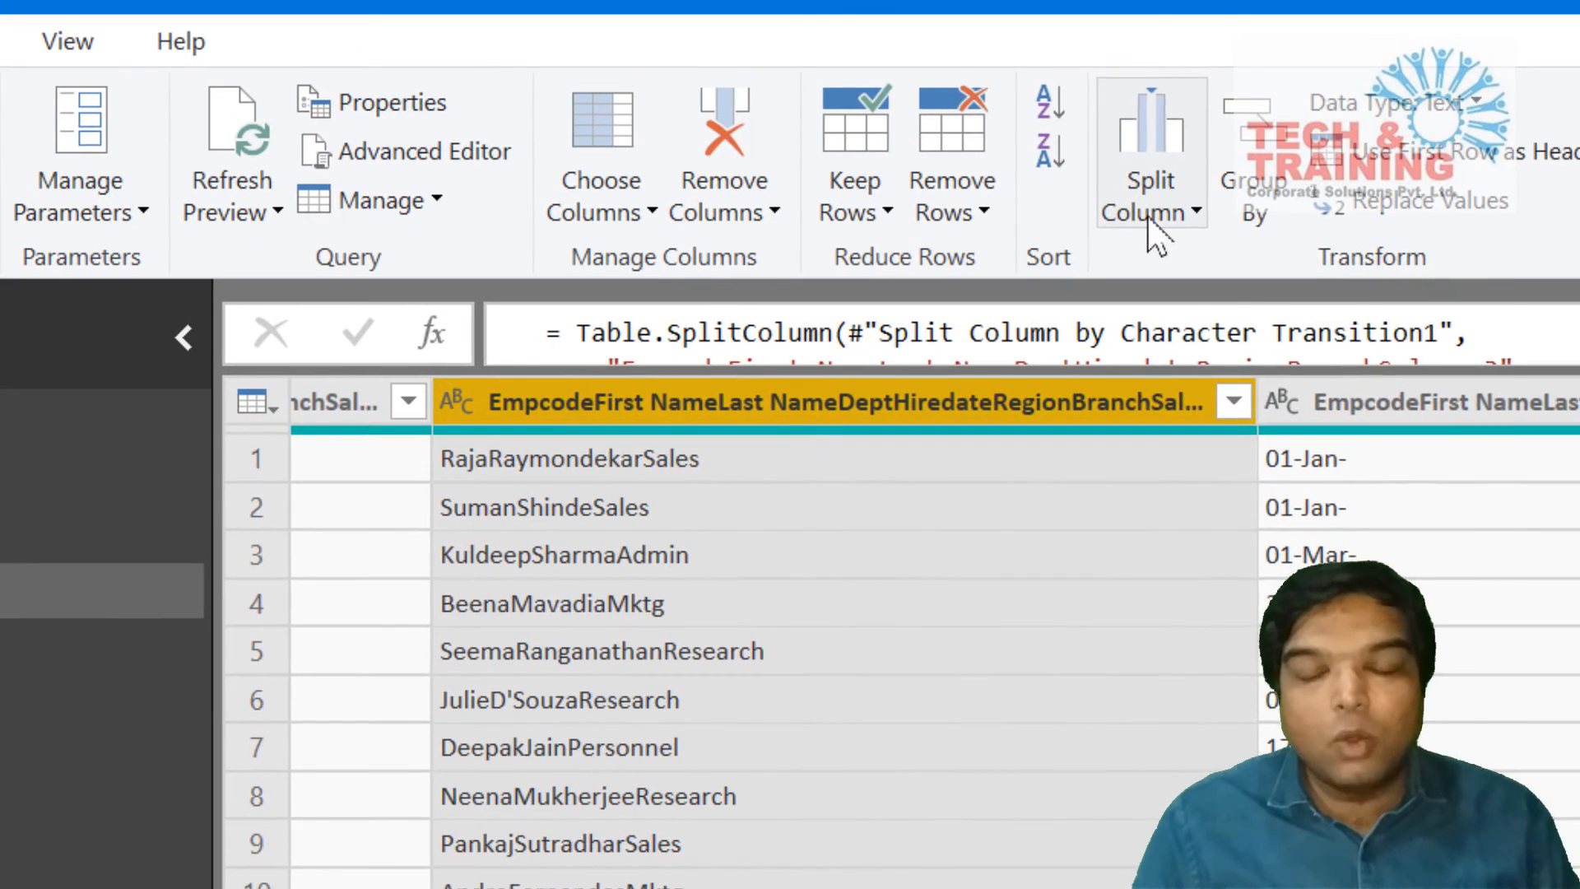
{"action": "left_click", "coordinate": [1073, 89]}
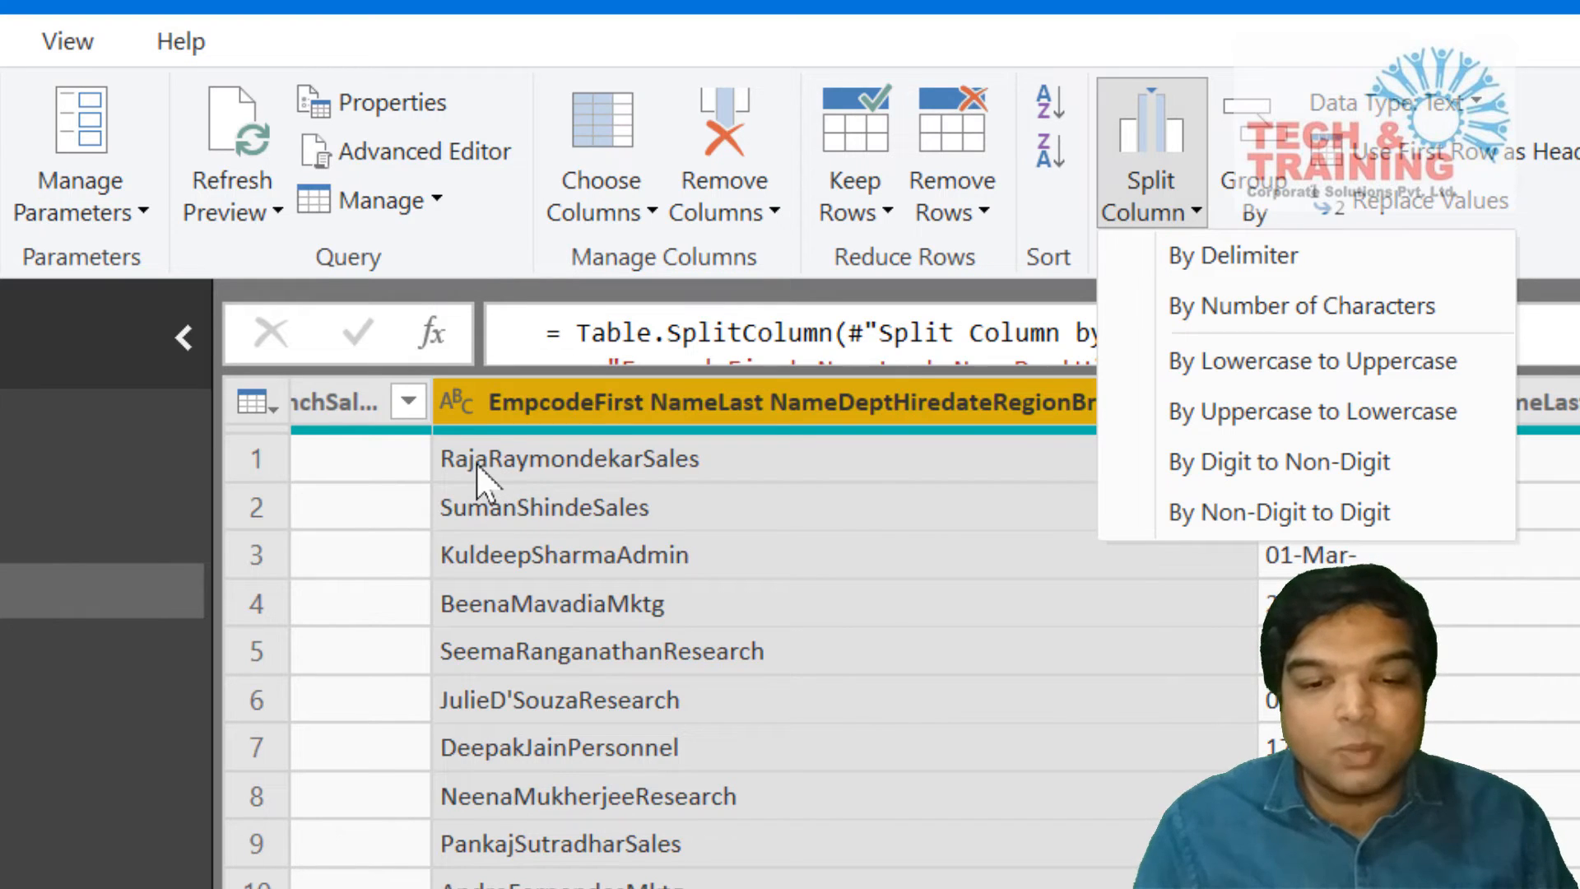
{"action": "left_click", "coordinate": [1286, 380]}
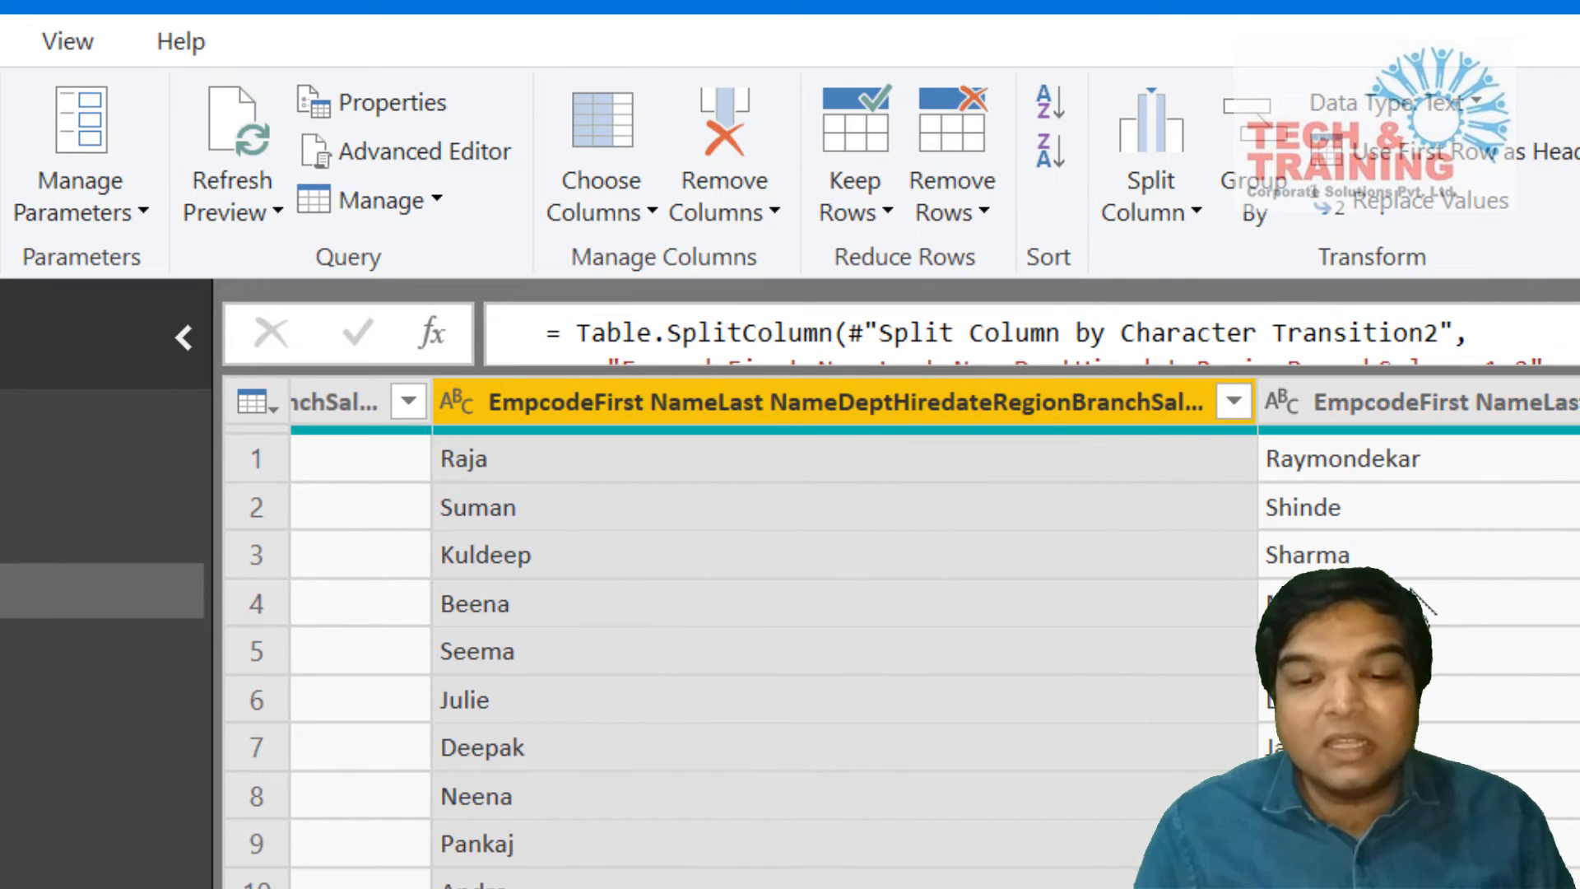
Split the column combining region and branch by lowercase to uppercase.
{"action": "scroll", "coordinate": [1411, 591], "scroll_direction": "right", "scroll_amount": 8}
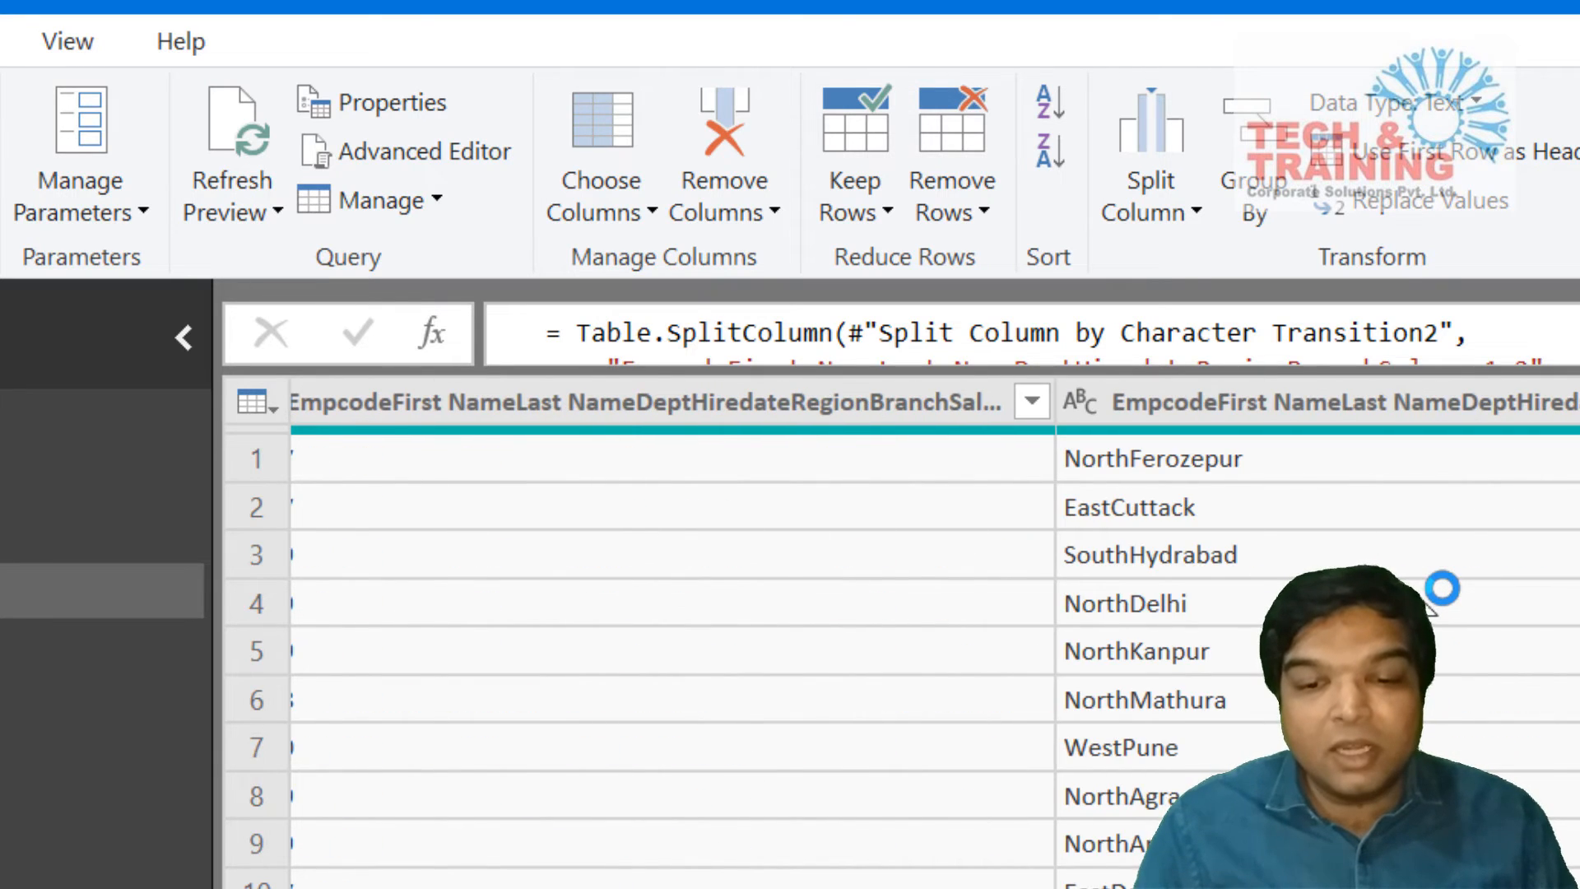
{"action": "left_click", "coordinate": [1316, 403]}
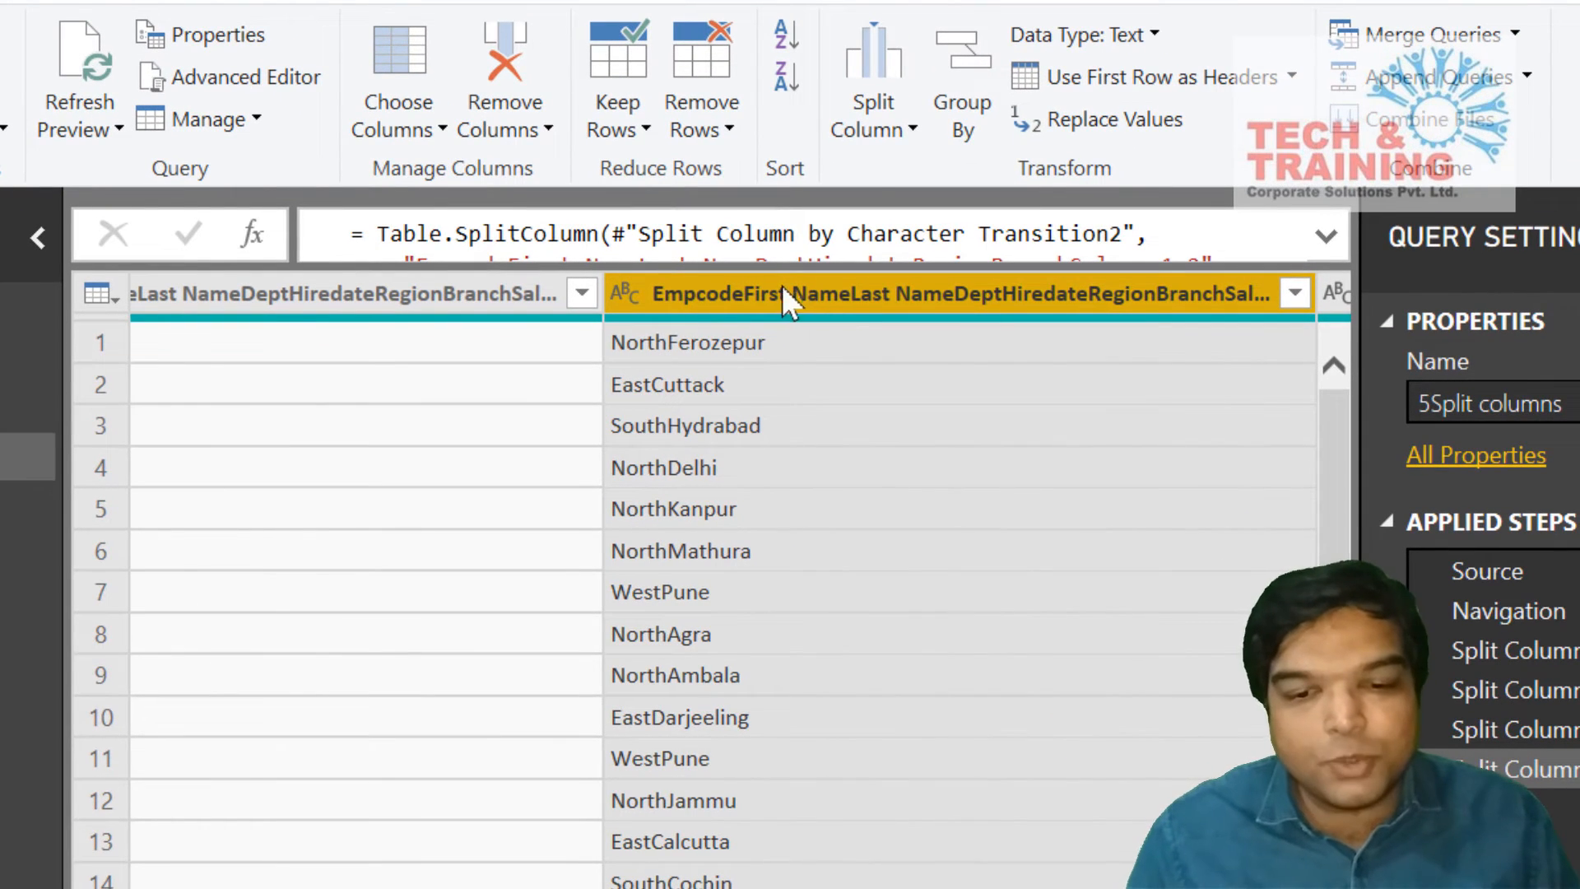
{"action": "left_click", "coordinate": [875, 131]}
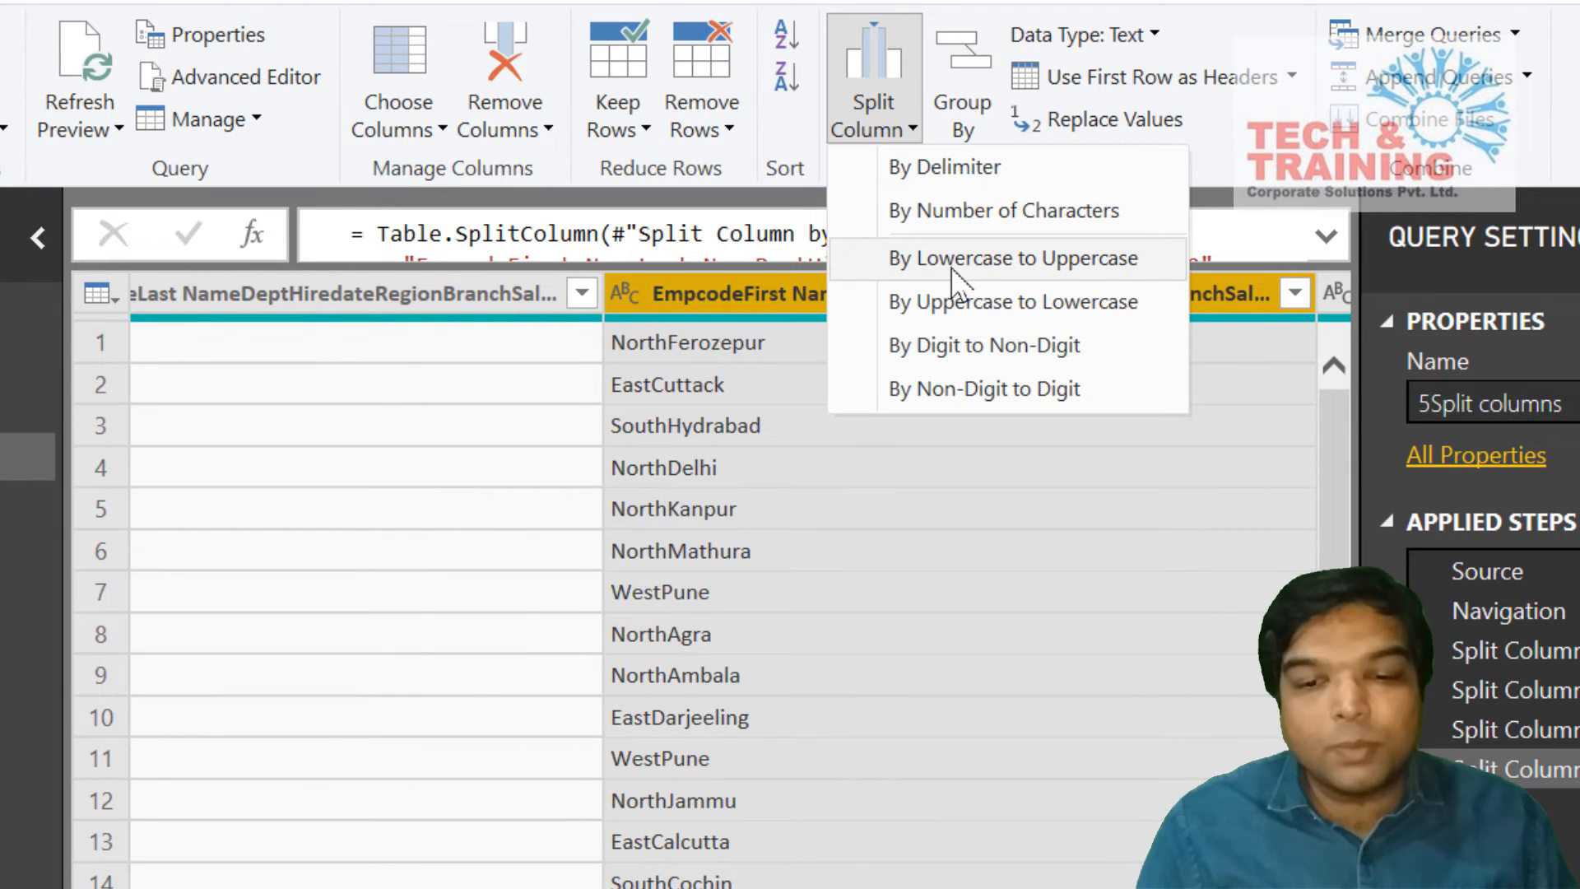
{"action": "left_click", "coordinate": [1059, 271]}
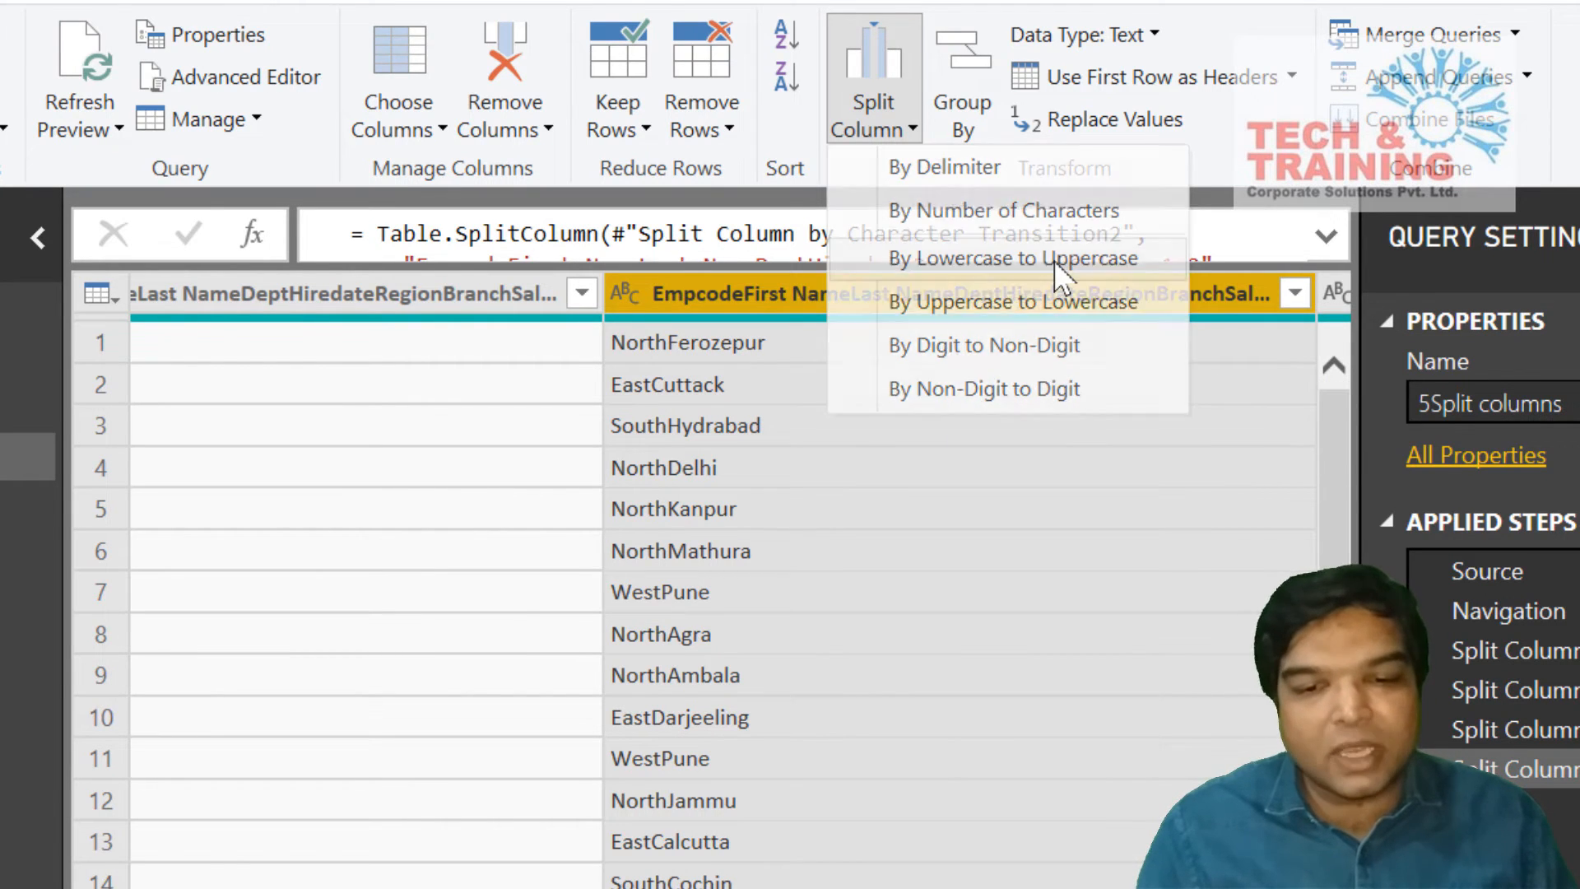
Rename the employee code column to Emp Code and the first-name column to First Name.
{"action": "scroll", "coordinate": [636, 521], "scroll_direction": "left", "scroll_amount": 15}
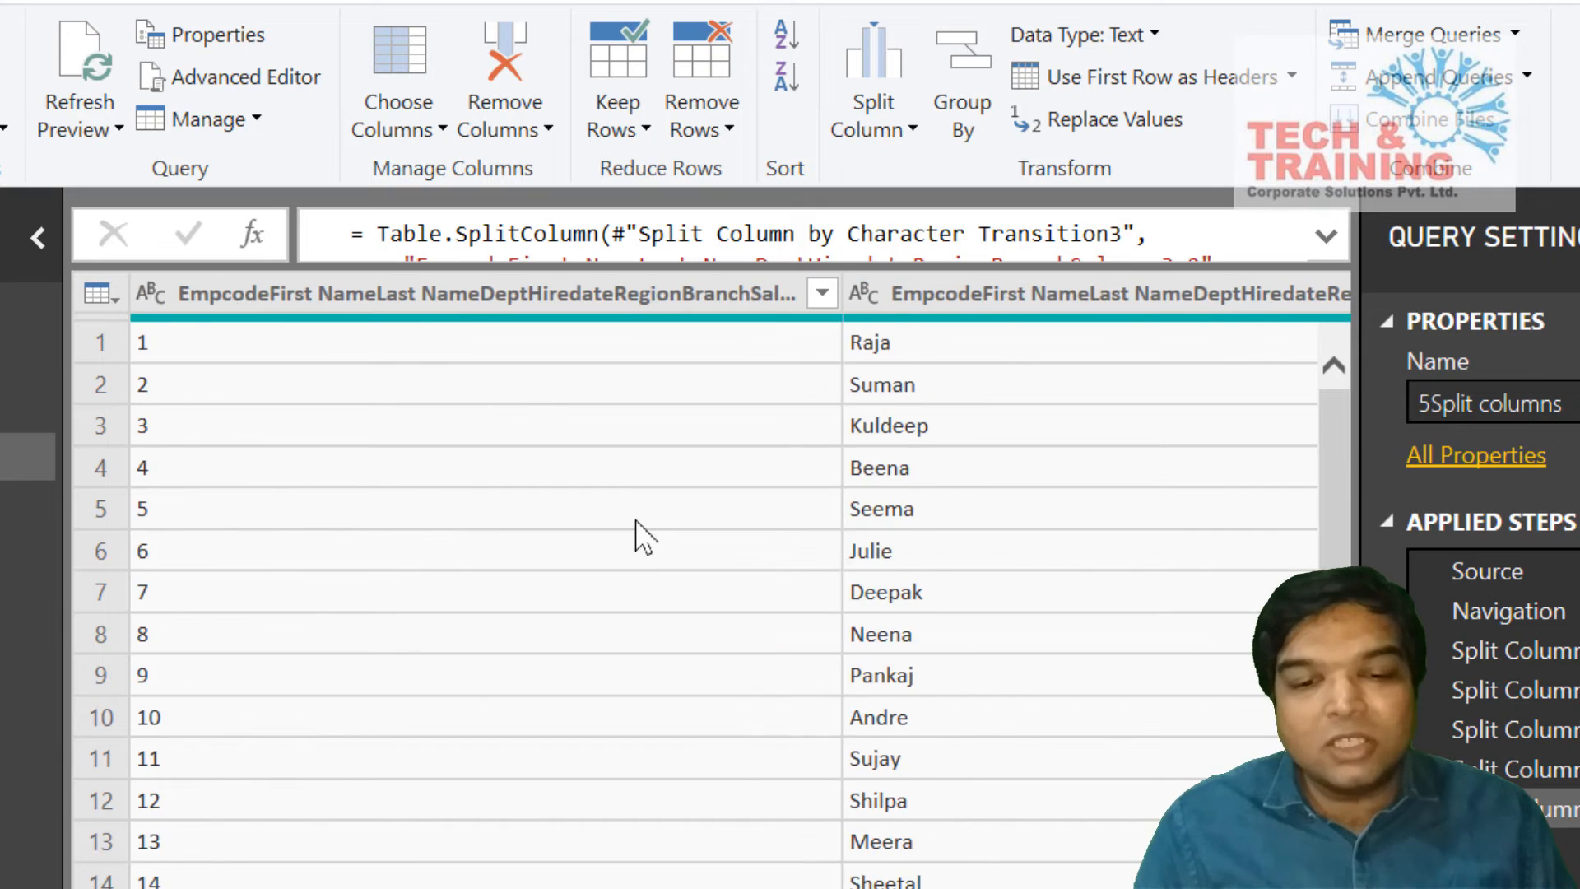
{"action": "scroll", "coordinate": [636, 521], "scroll_direction": "right", "scroll_amount": 15}
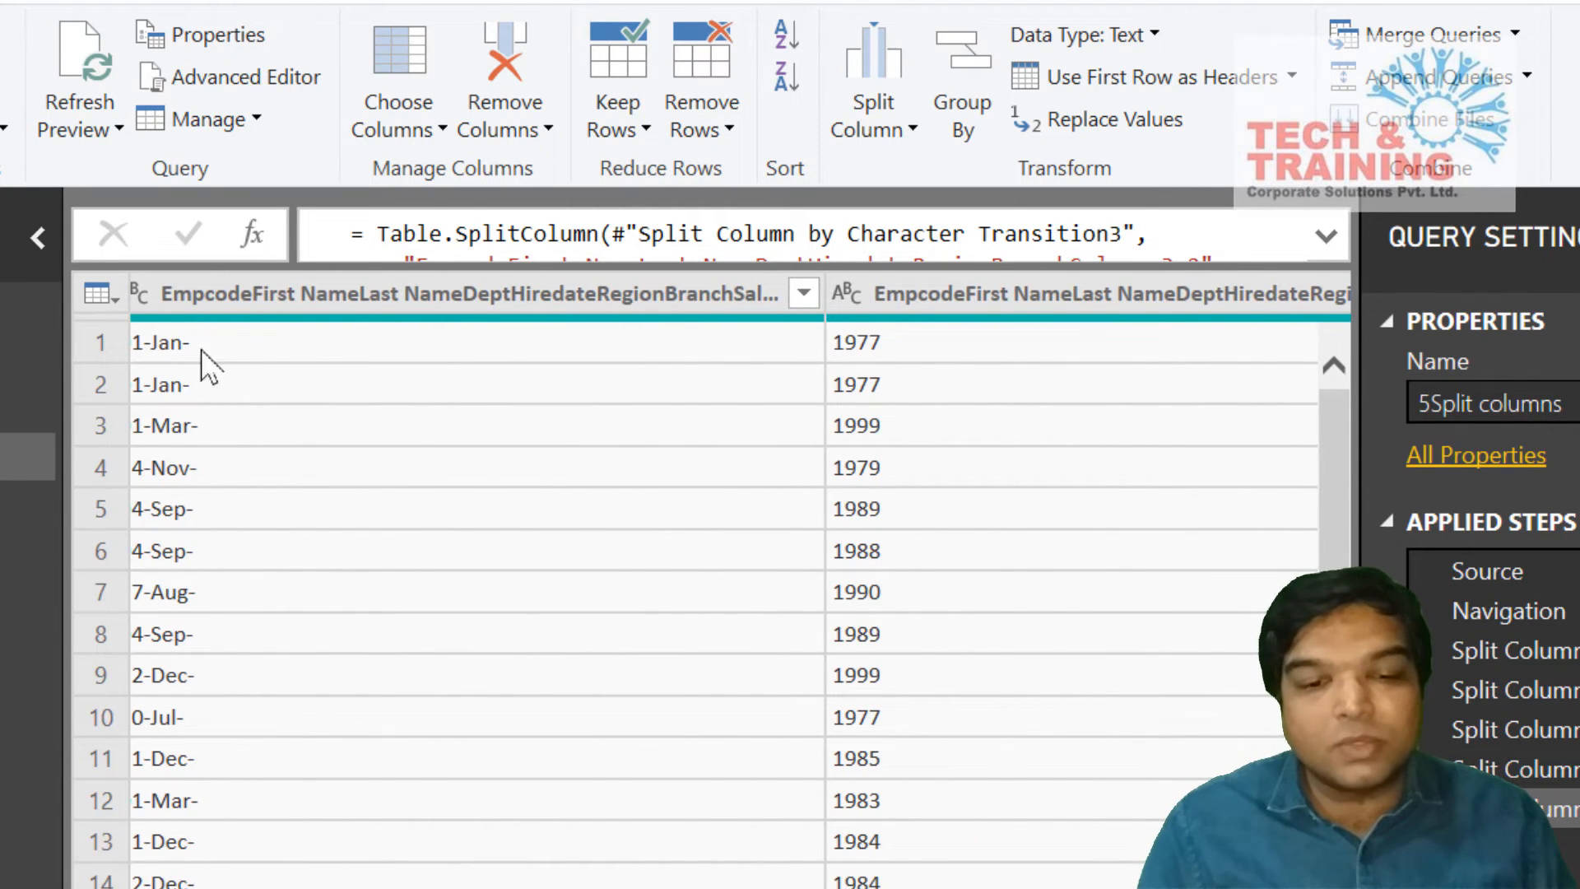
{"action": "scroll", "coordinate": [230, 379], "scroll_direction": "left", "scroll_amount": 2}
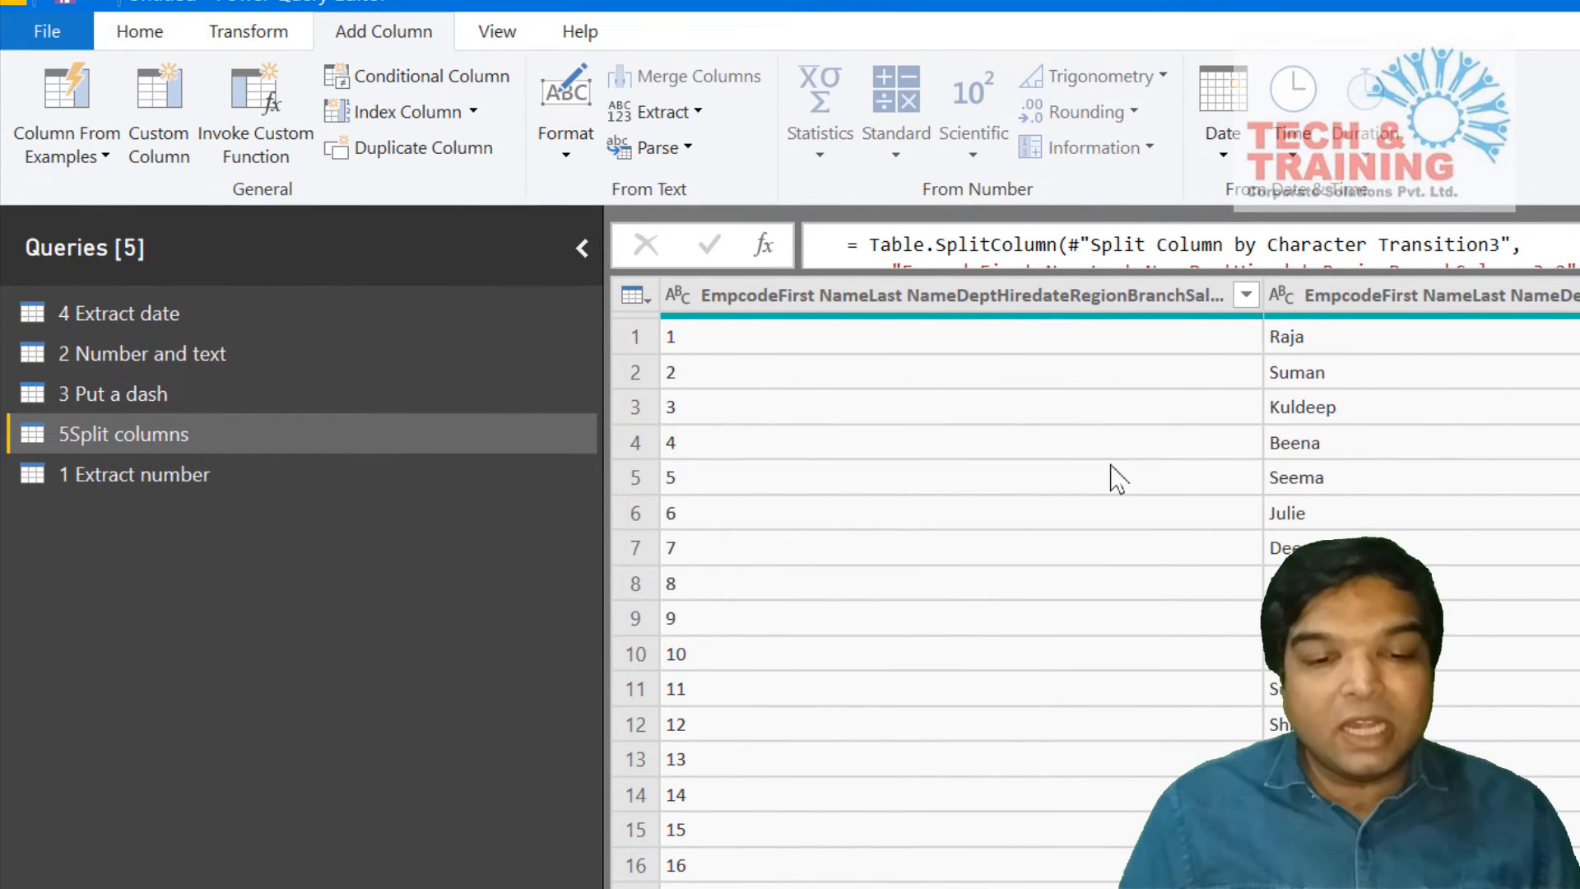
{"action": "double_click", "coordinate": [966, 302]}
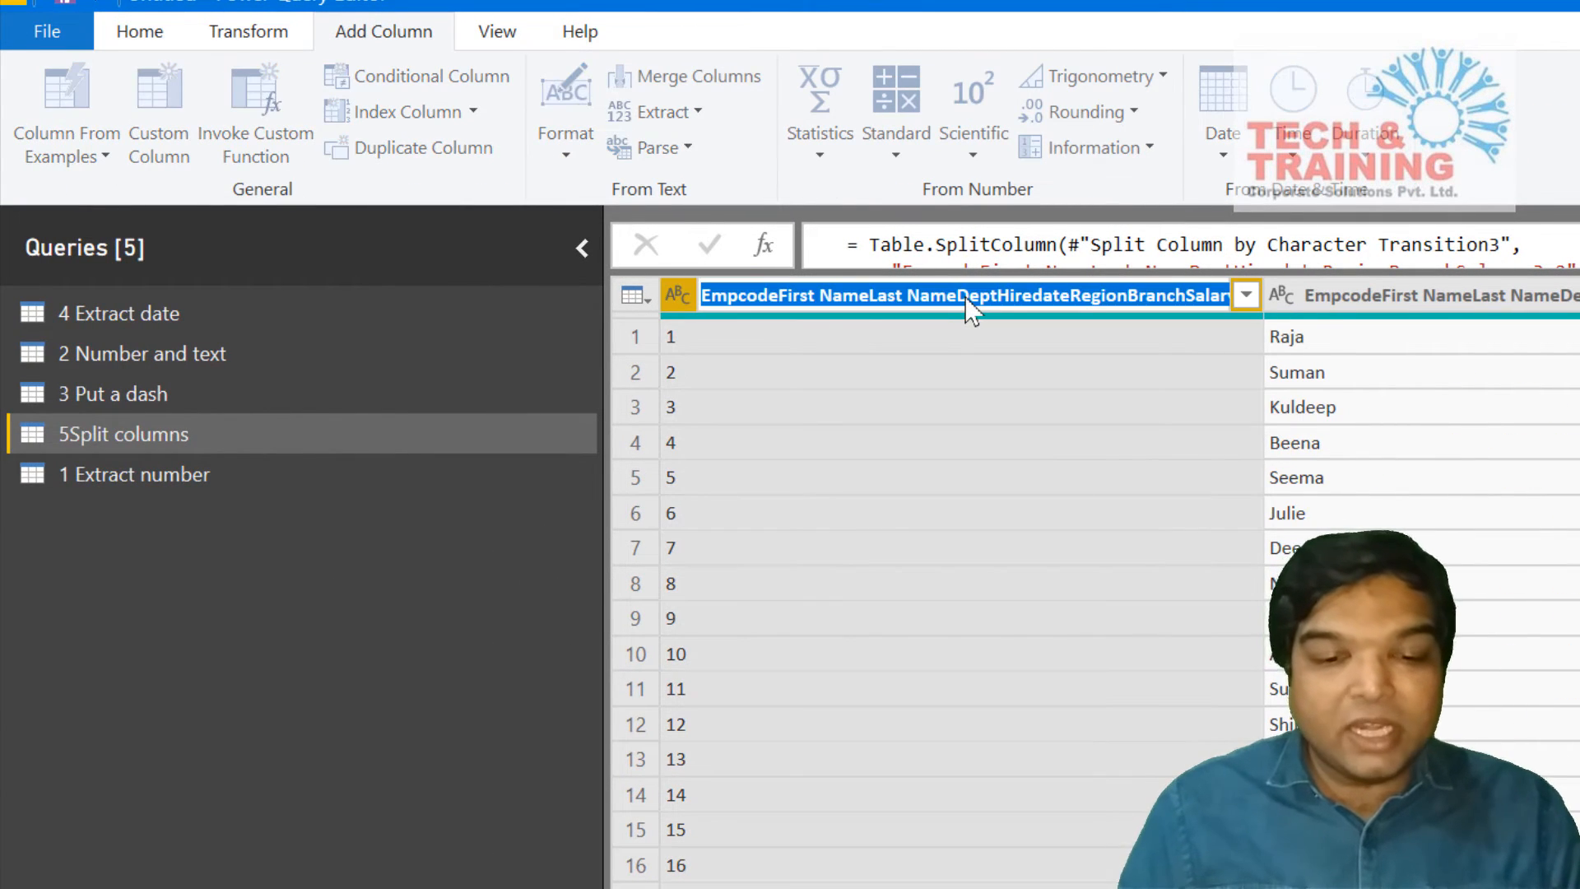
{"action": "type", "text": "Emp Code"}
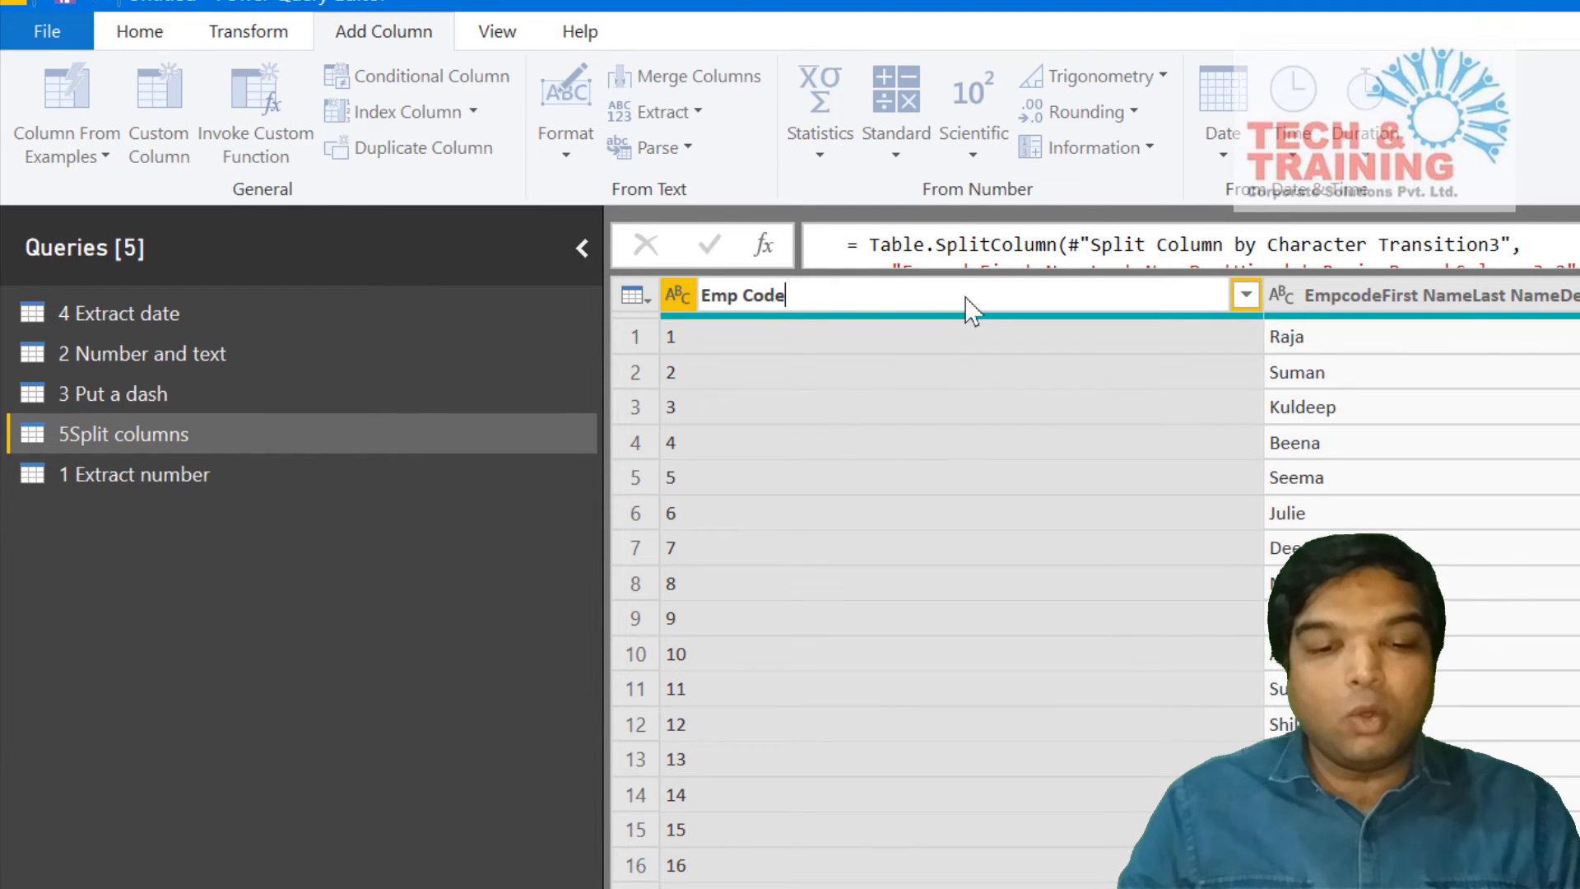
{"action": "key", "text": "Return"}
{"action": "double_click", "coordinate": [1122, 301]}
{"action": "type", "text": "First Name"}
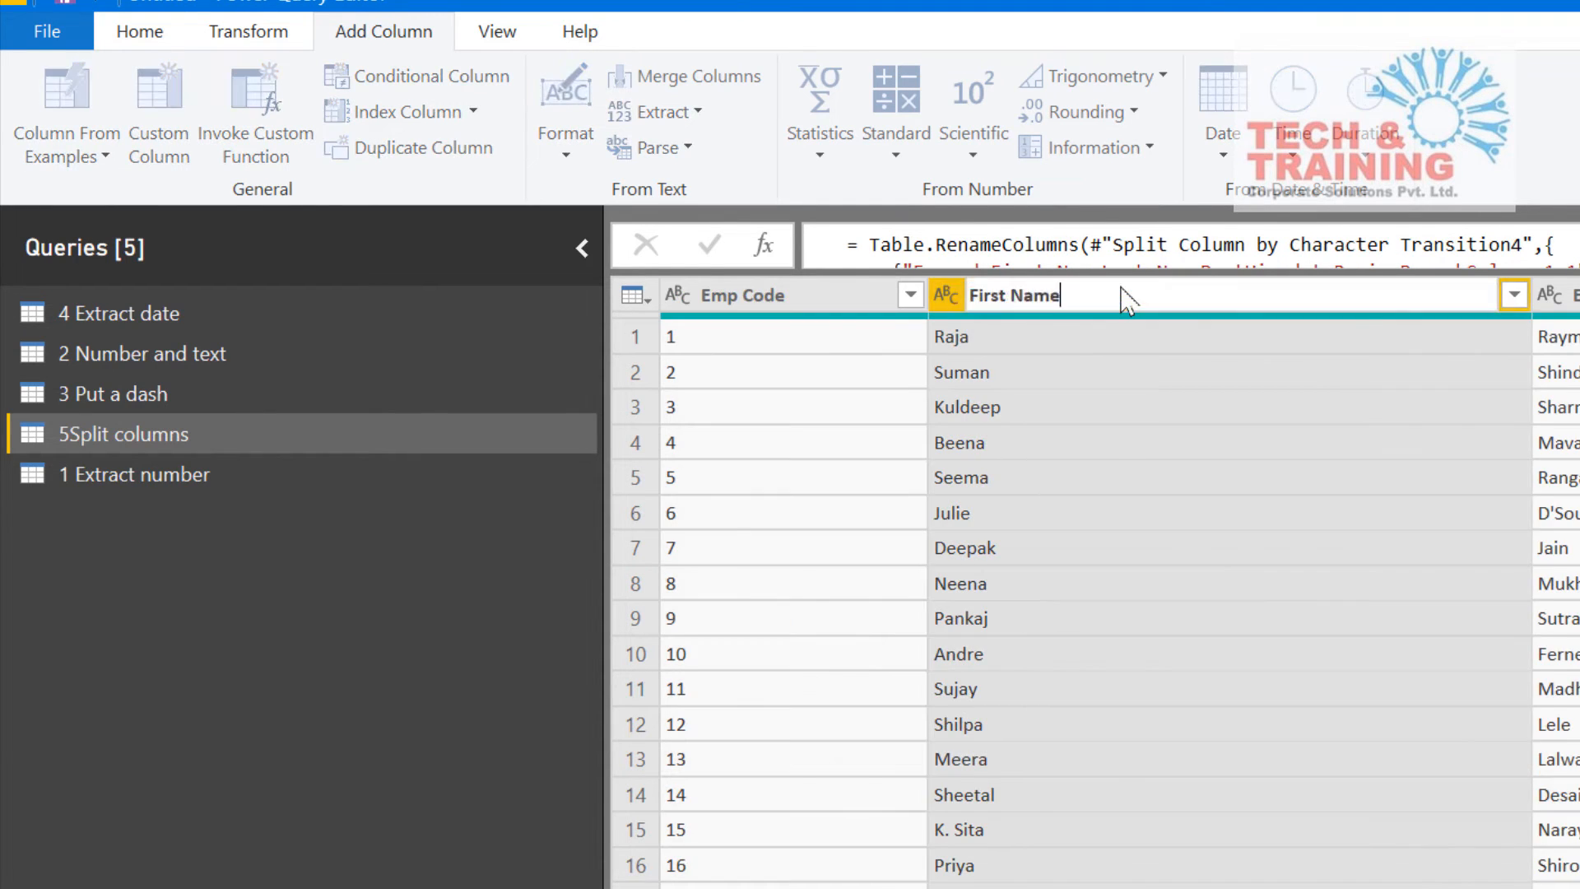
Rename the last-name, department and day-month columns to Last Name, Department and Hiredate1.
{"action": "double_click", "coordinate": [1337, 303]}
{"action": "type", "text": "Last Name"}
{"action": "double_click", "coordinate": [1415, 303]}
{"action": "type", "text": "Department"}
{"action": "left_click", "coordinate": [1486, 302]}
{"action": "double_click", "coordinate": [1485, 302]}
{"action": "type", "text": "Hiredate1"}
Rename the remaining columns to Year, Region, Branch and Salary.
{"action": "double_click", "coordinate": [1485, 302]}
{"action": "type", "text": "Year"}
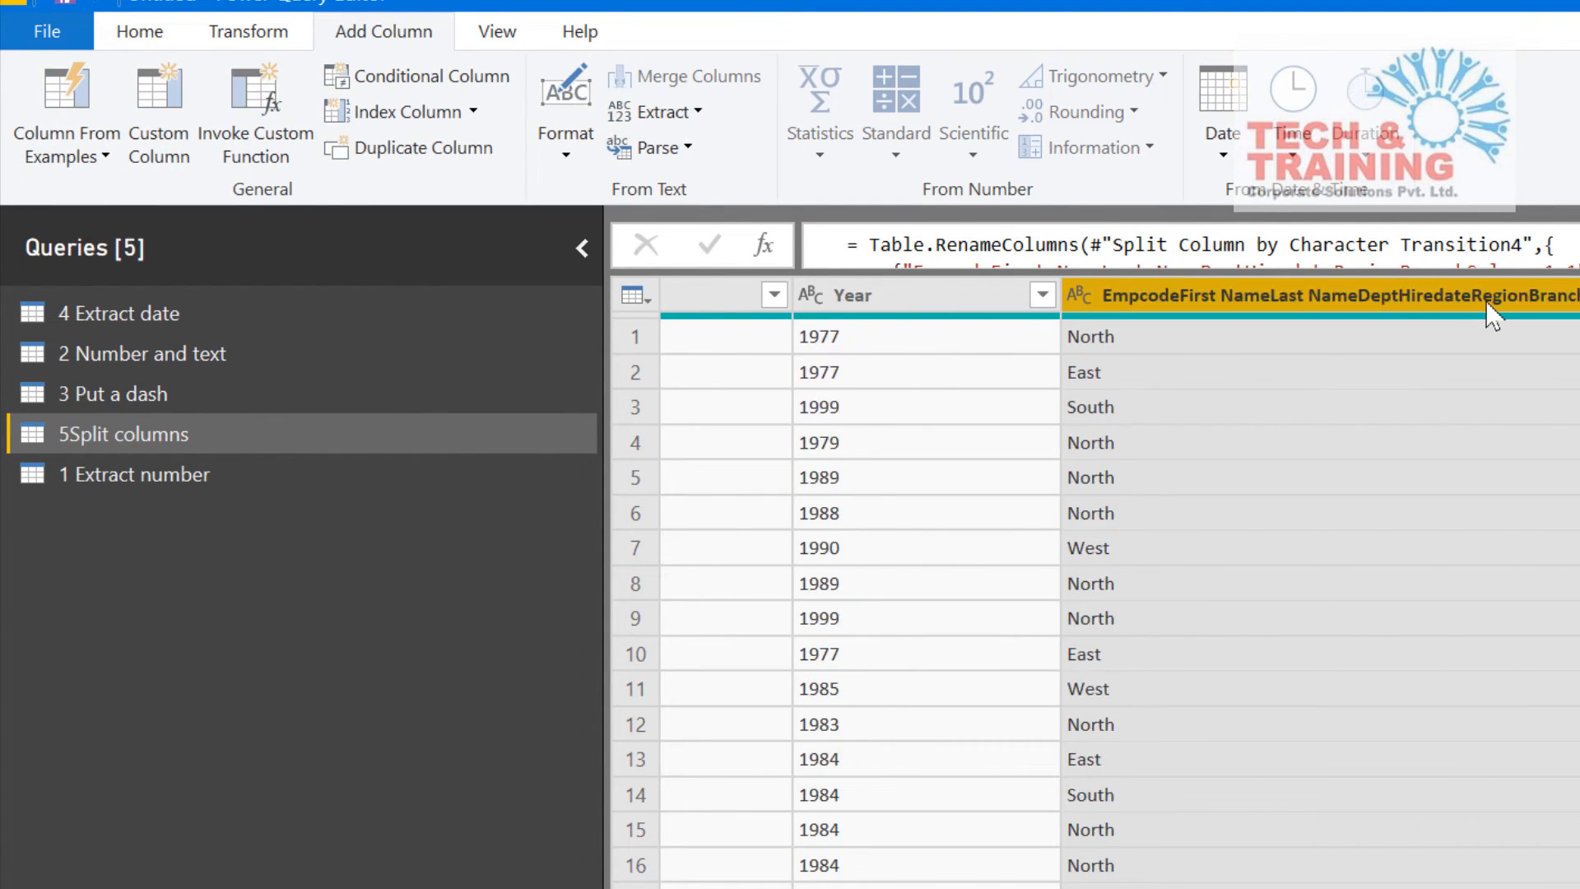
{"action": "double_click", "coordinate": [1485, 302]}
{"action": "type", "text": "Region"}
{"action": "double_click", "coordinate": [1486, 302]}
{"action": "type", "text": "Branch"}
Add a custom column named Hiredate with the formula [Hiredate1]&[Year].
{"action": "scroll", "coordinate": [786, 565], "scroll_direction": "left", "scroll_amount": 10}
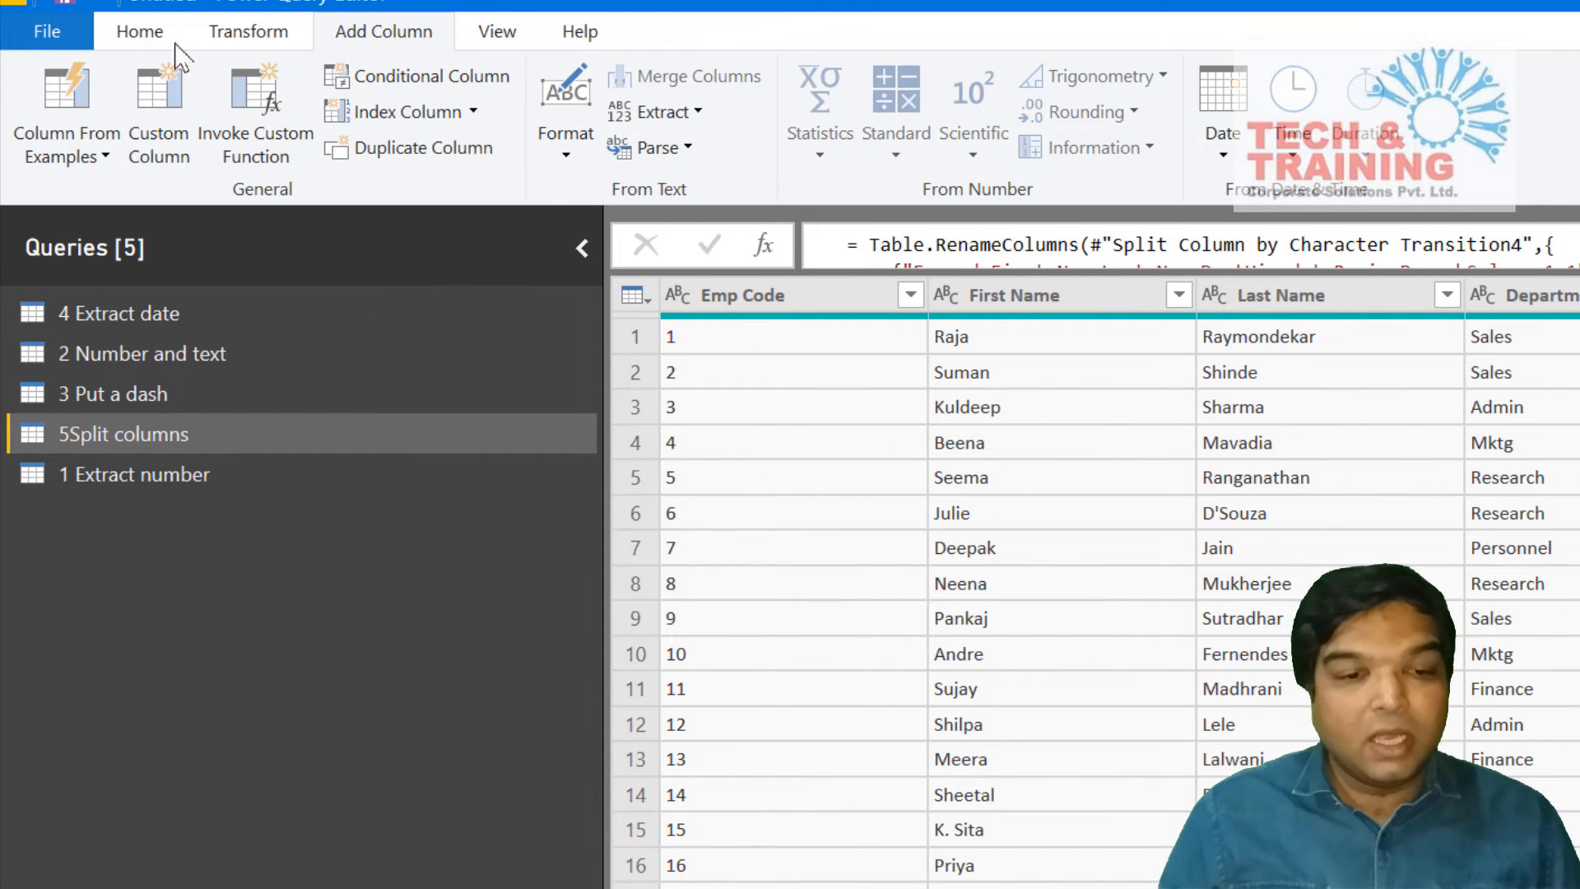
{"action": "left_click", "coordinate": [155, 117]}
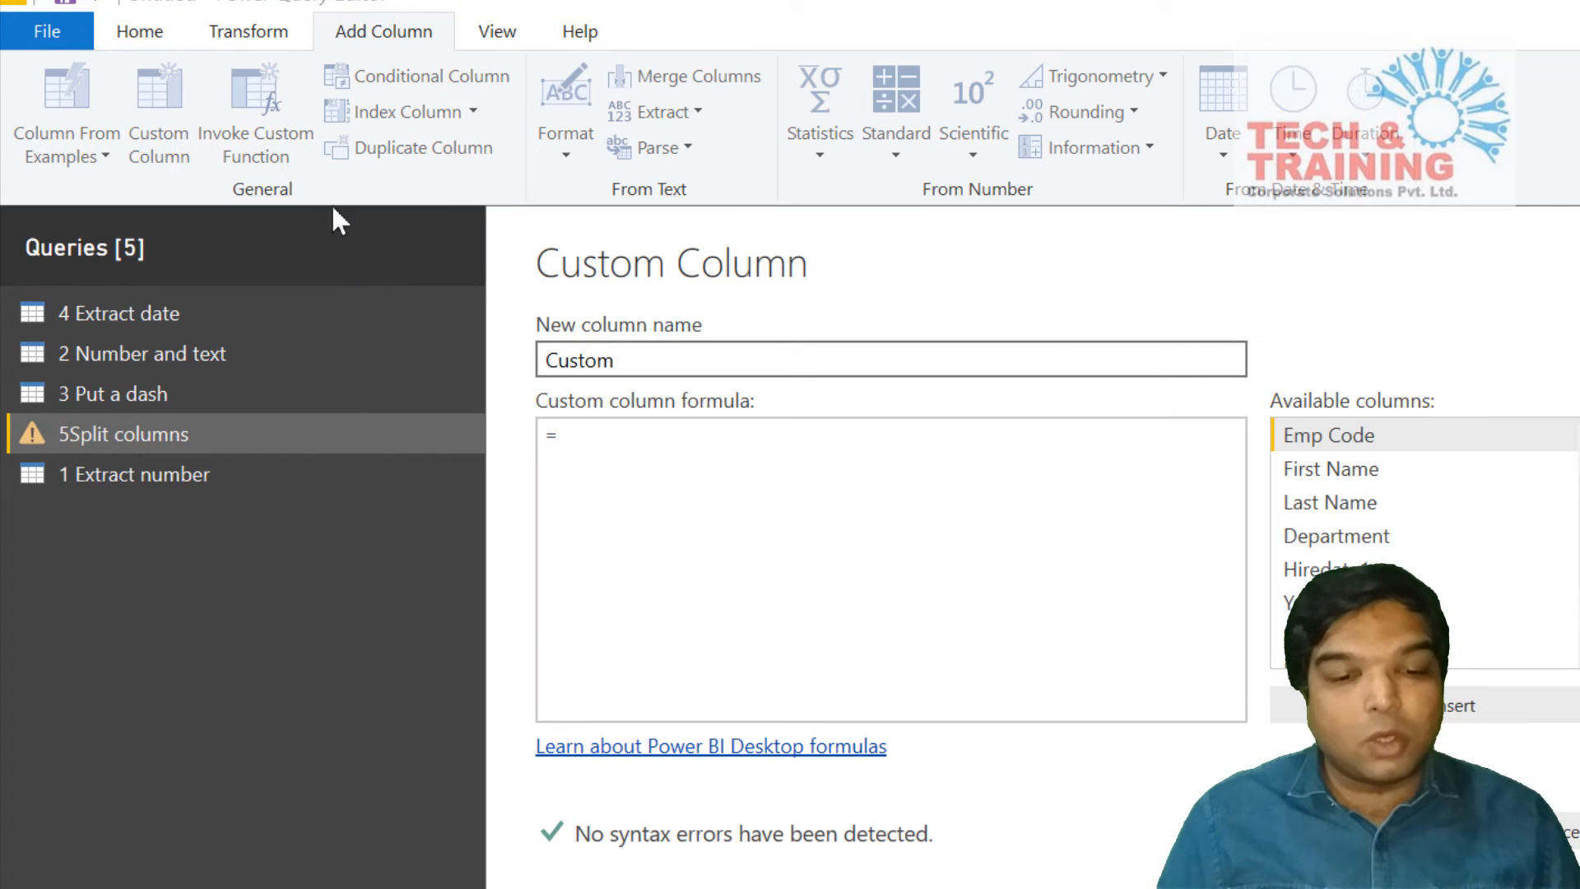
{"action": "left_click_drag", "start_coordinate": [645, 363], "coordinate": [487, 367]}
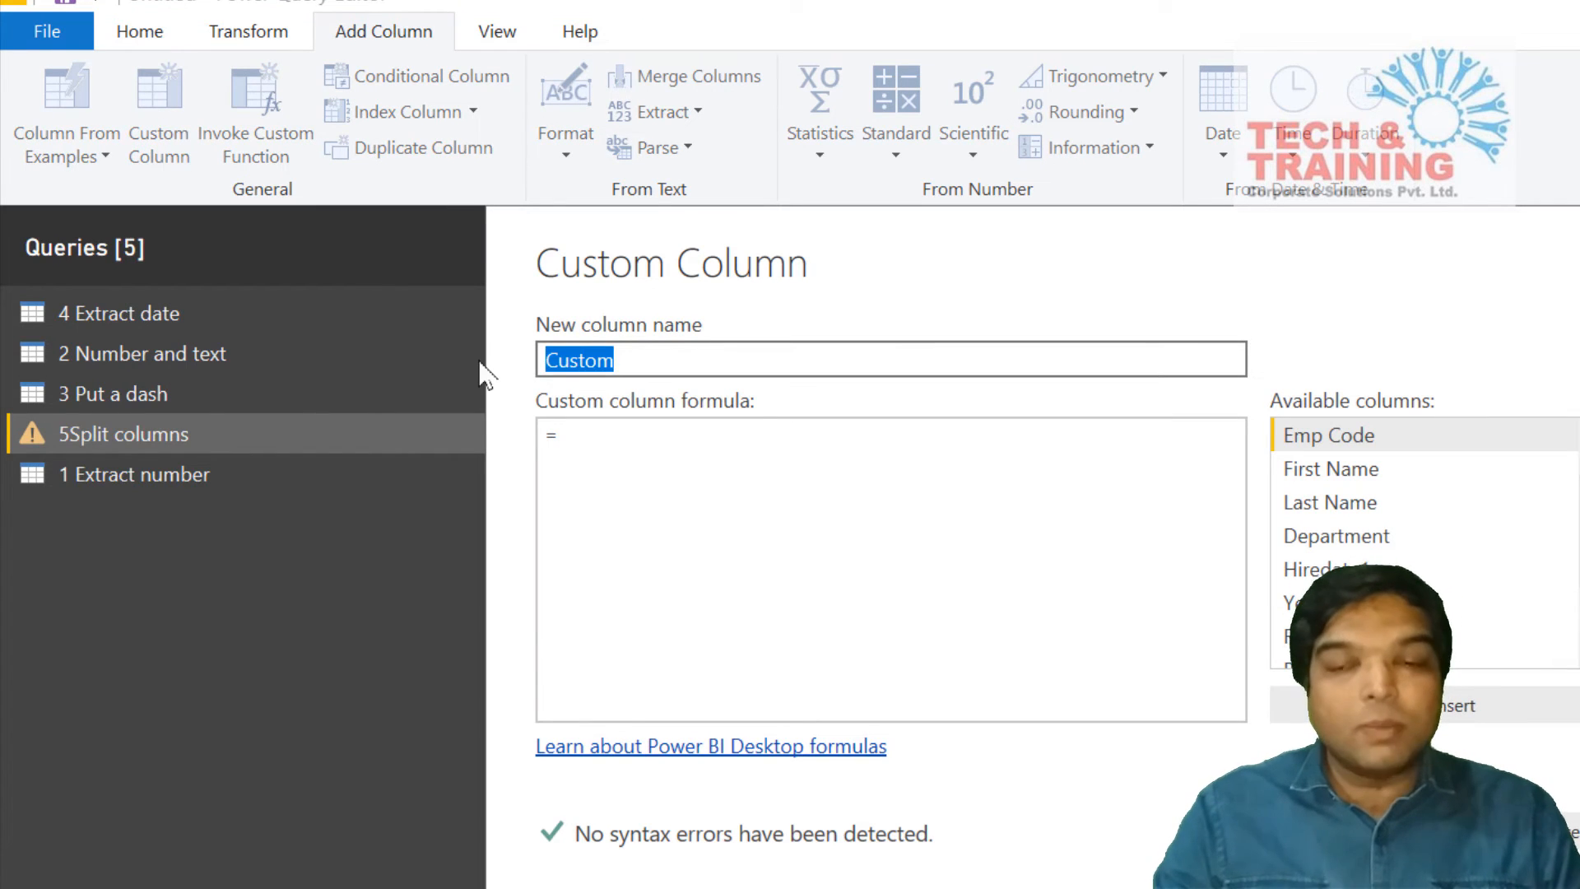
{"action": "type", "text": "Hiredate"}
{"action": "key", "text": "Tab"}
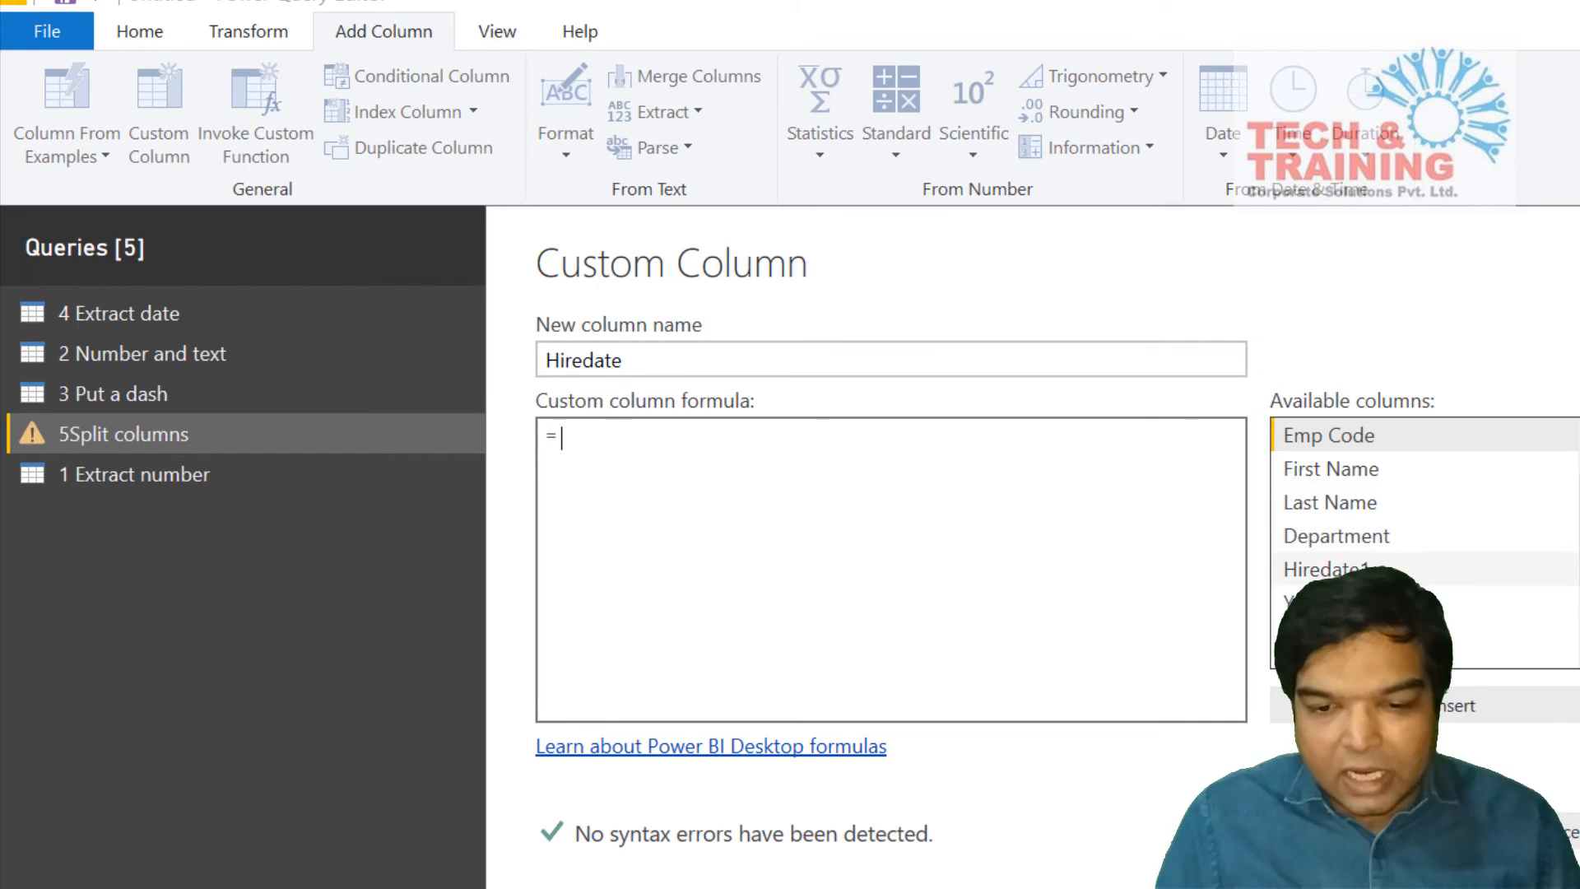
{"action": "double_click", "coordinate": [1325, 568]}
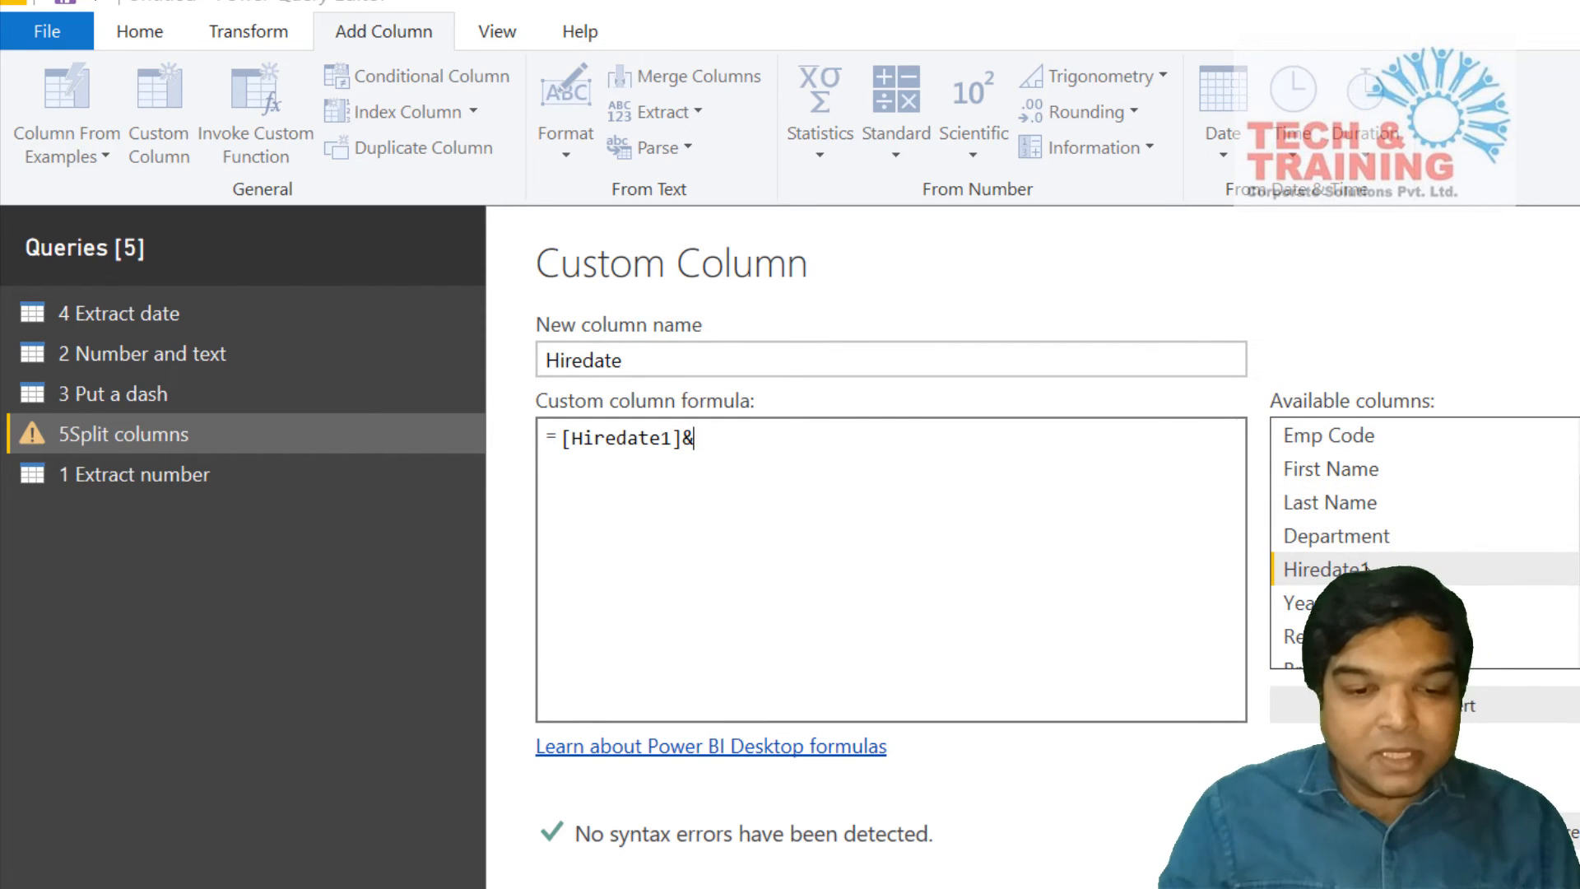
{"action": "type", "text": "&"}
{"action": "double_click", "coordinate": [1300, 603]}
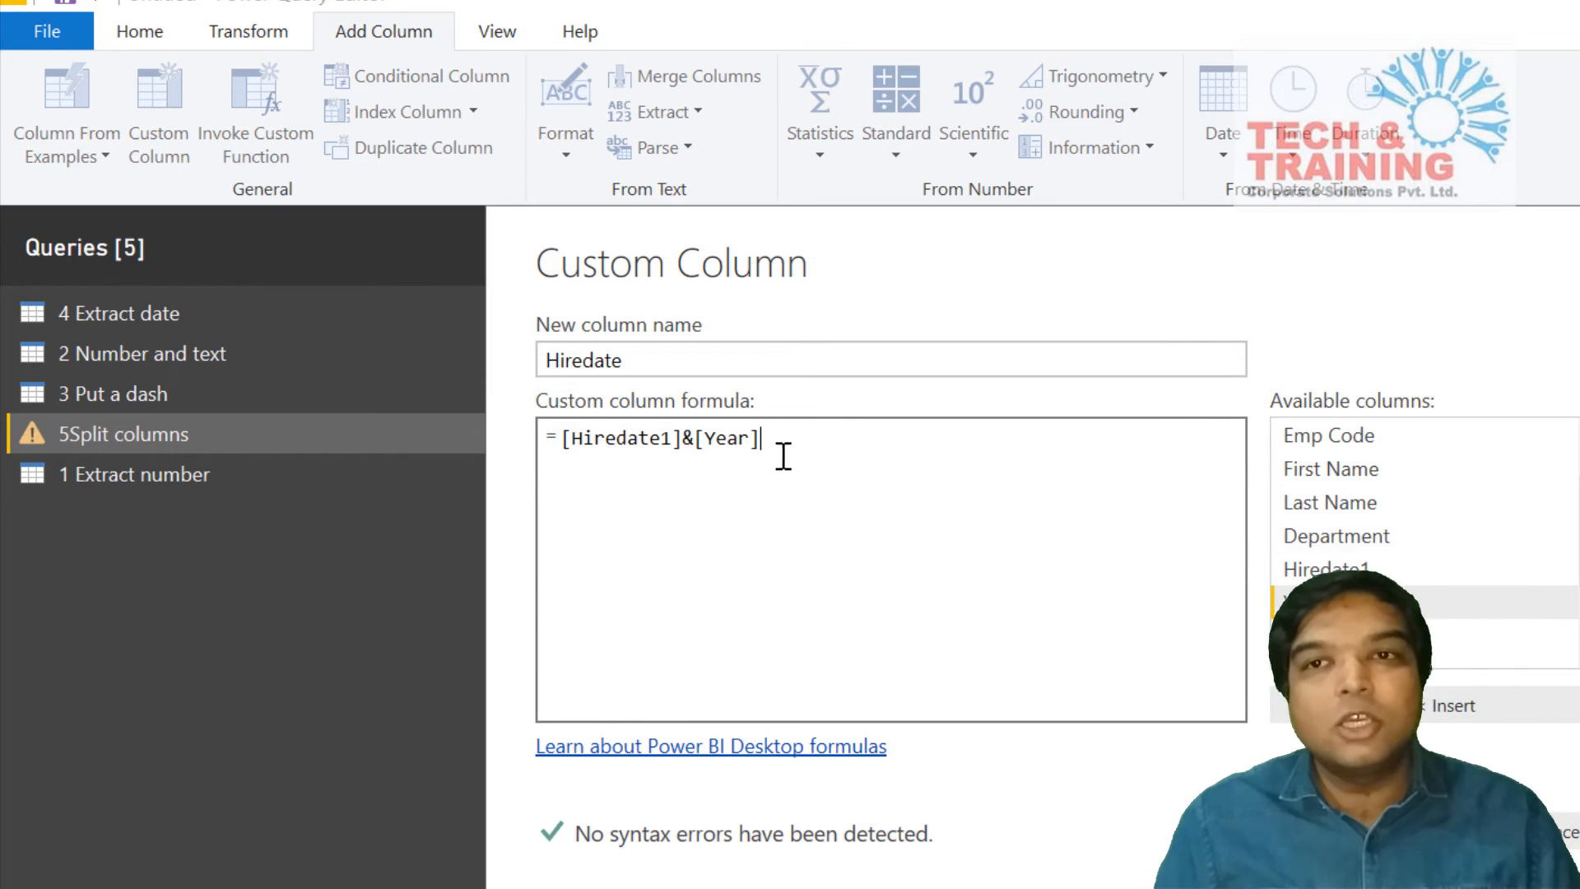
{"action": "left_click", "coordinate": [1386, 819]}
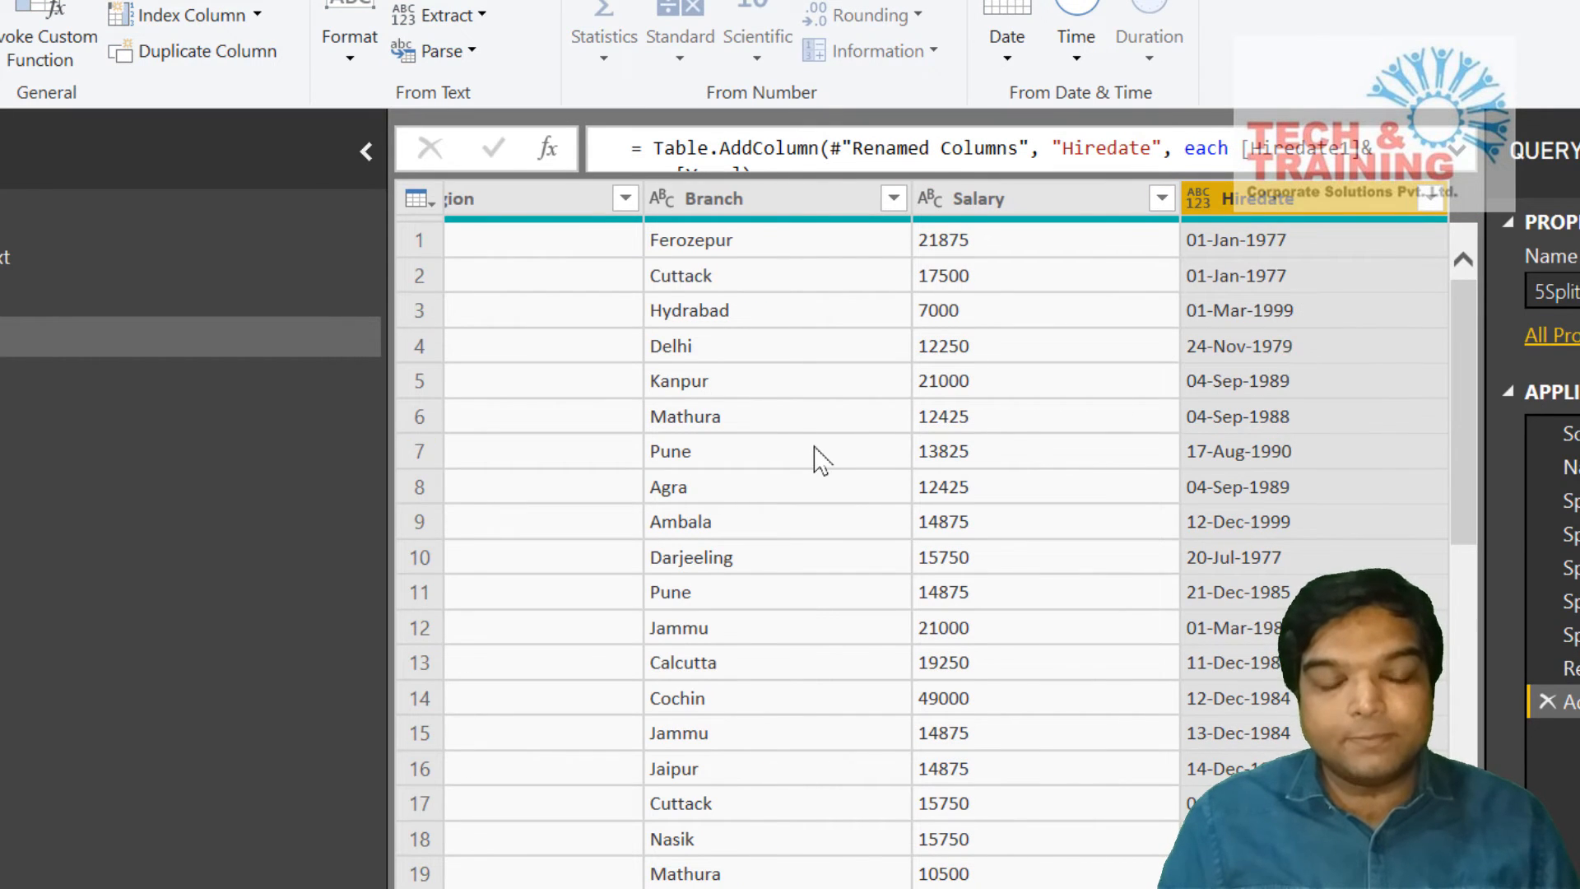
Remove the Hiredate1 and Year columns from the table.
{"action": "scroll", "coordinate": [816, 457], "scroll_direction": "left", "scroll_amount": 3}
{"action": "scroll", "coordinate": [816, 457], "scroll_direction": "left", "scroll_amount": 2}
{"action": "left_click", "coordinate": [724, 199]}
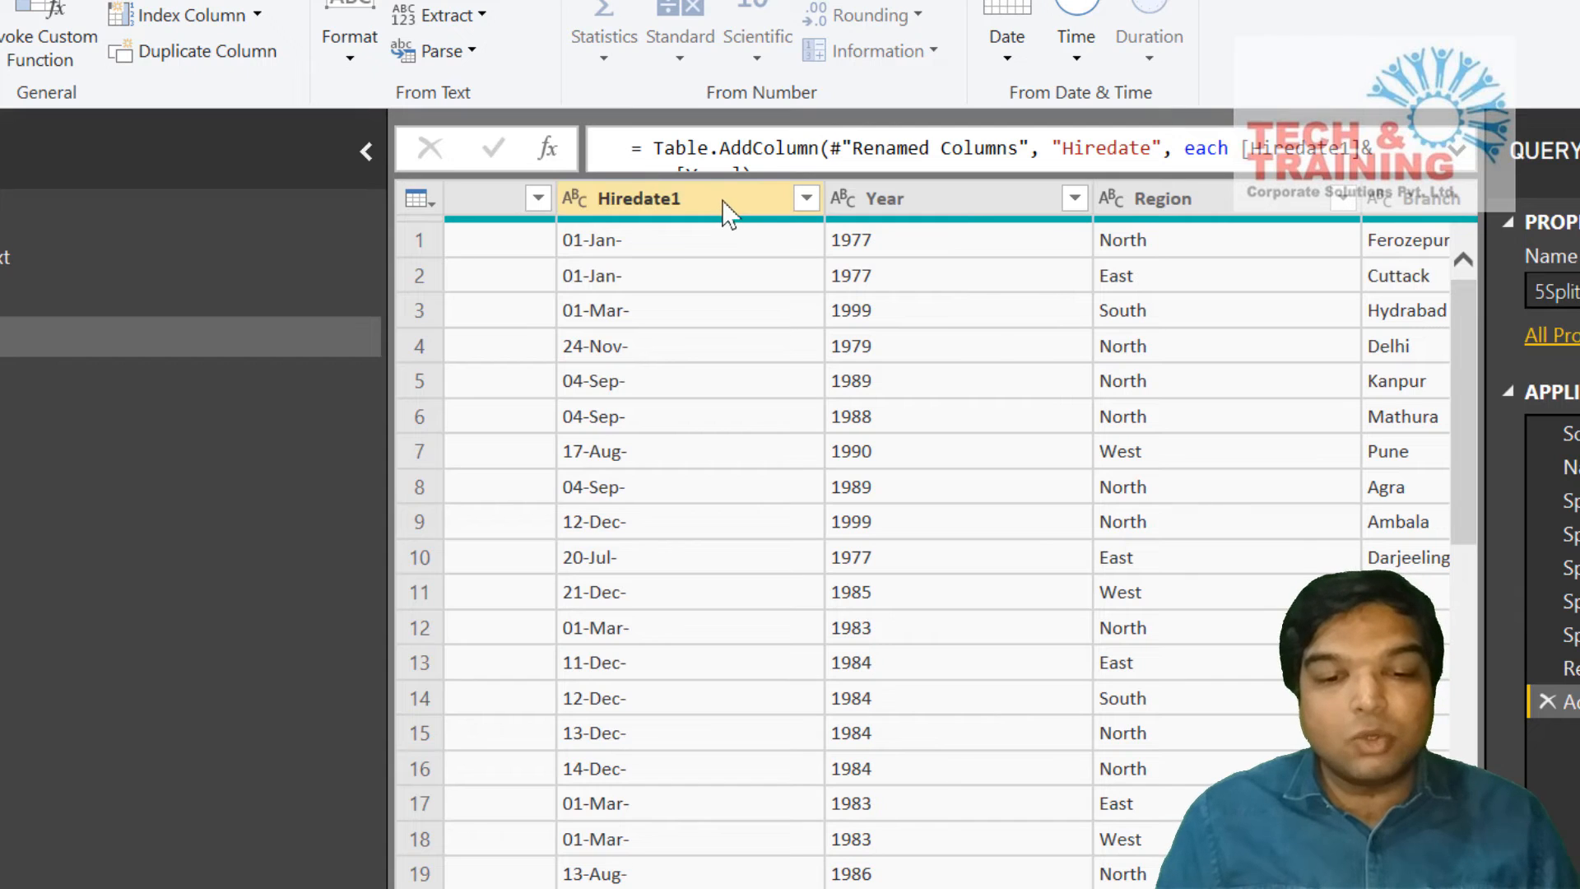
{"action": "left_click", "coordinate": [911, 201], "text": "ctrl"}
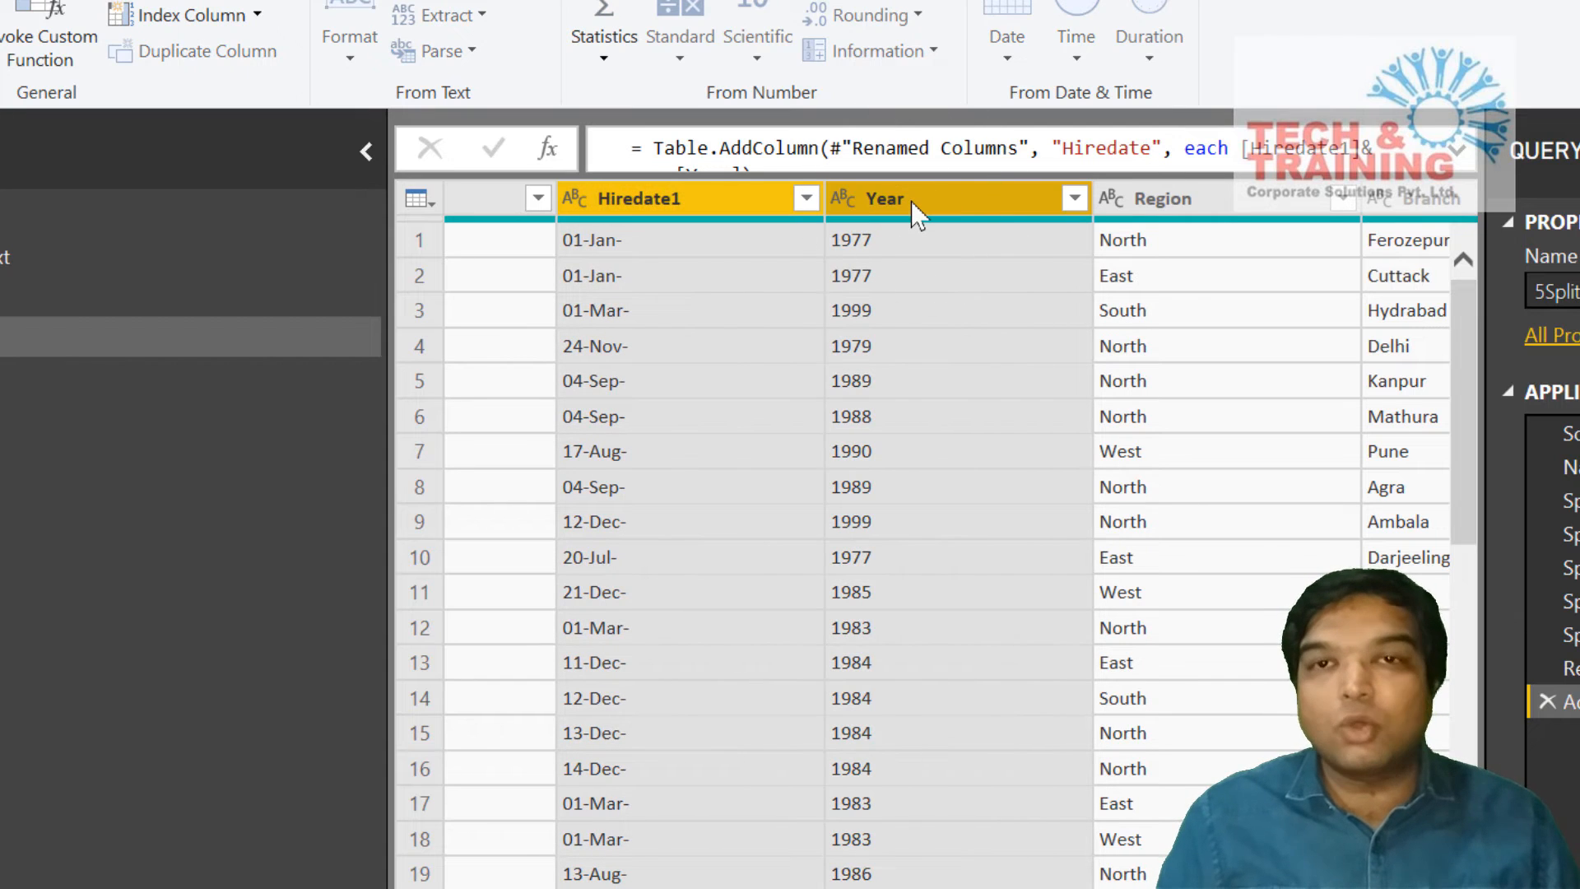
{"action": "right_click", "coordinate": [911, 201]}
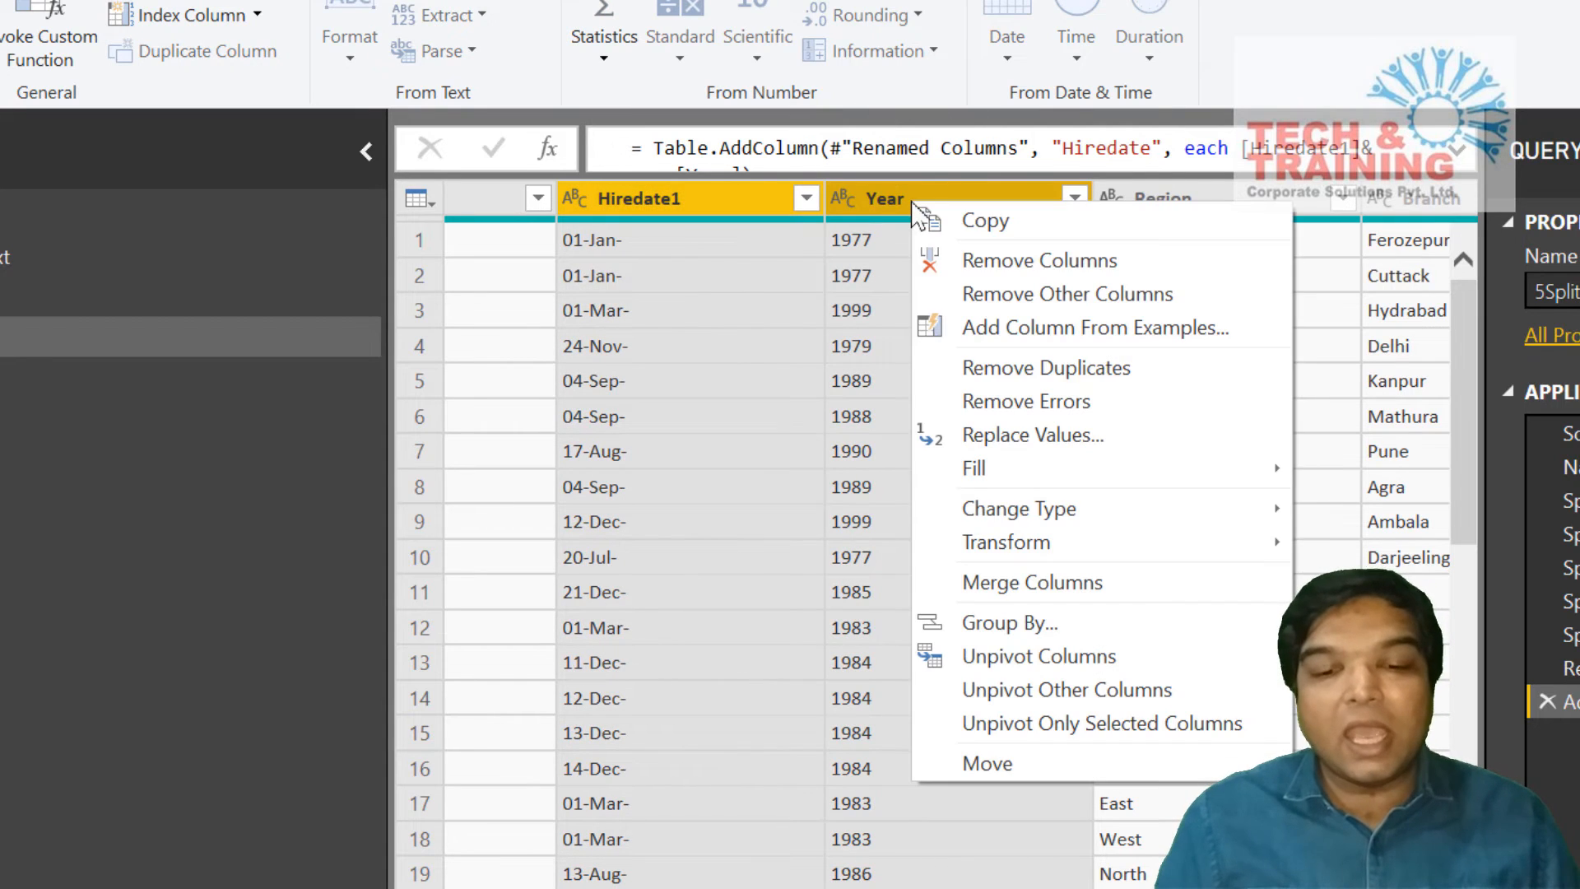
{"action": "left_click", "coordinate": [960, 260]}
Change the data type of the Emp Code column to Whole Number.
{"action": "scroll", "coordinate": [964, 271], "scroll_direction": "left", "scroll_amount": 4}
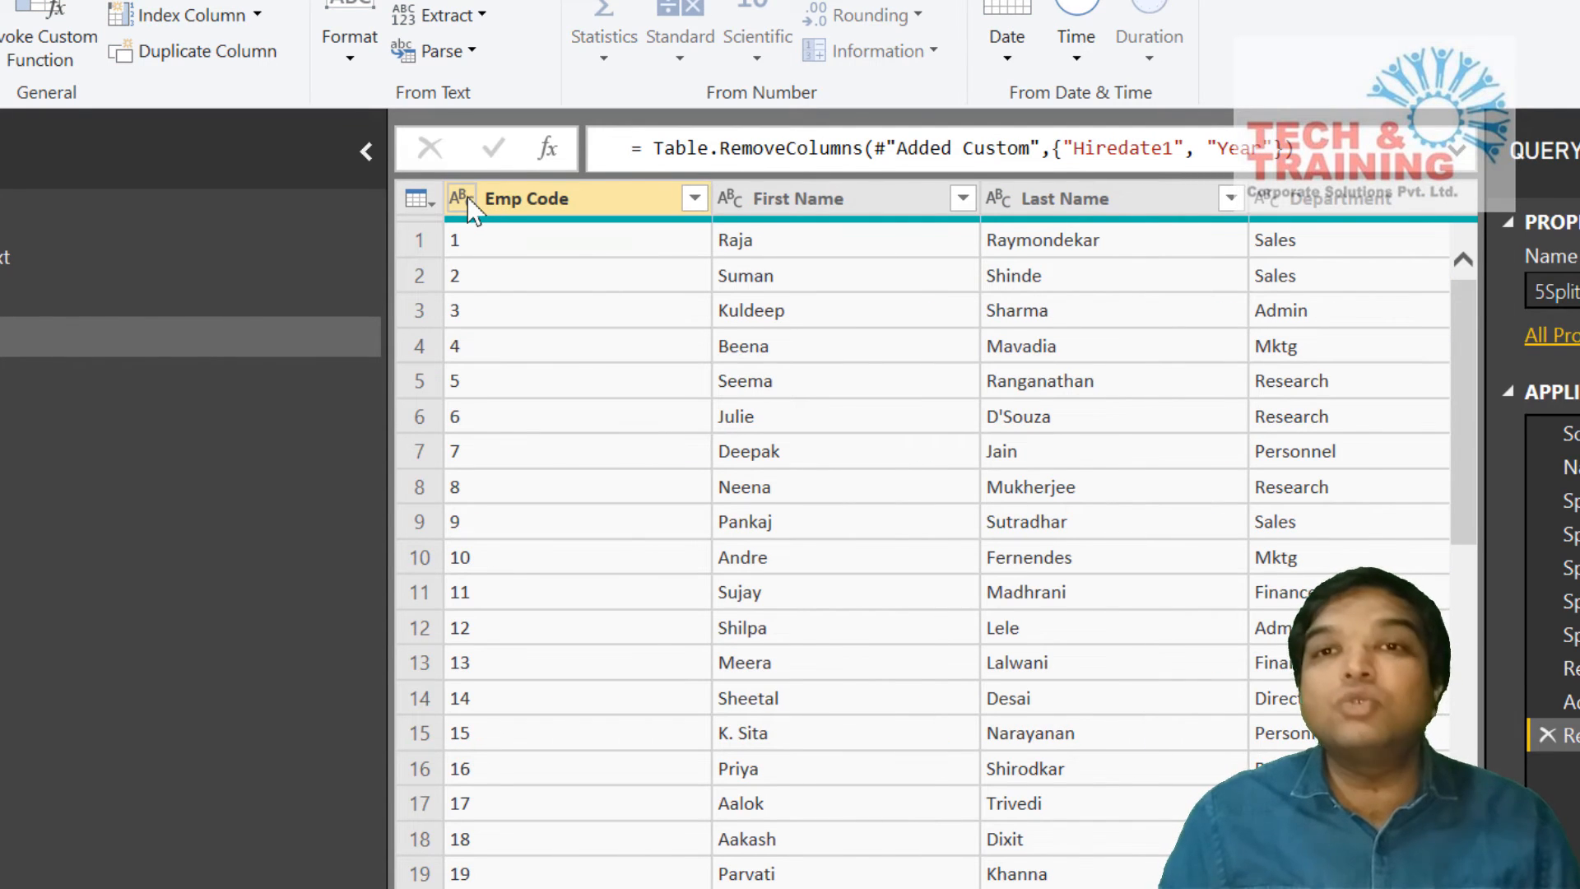
{"action": "left_click", "coordinate": [463, 199]}
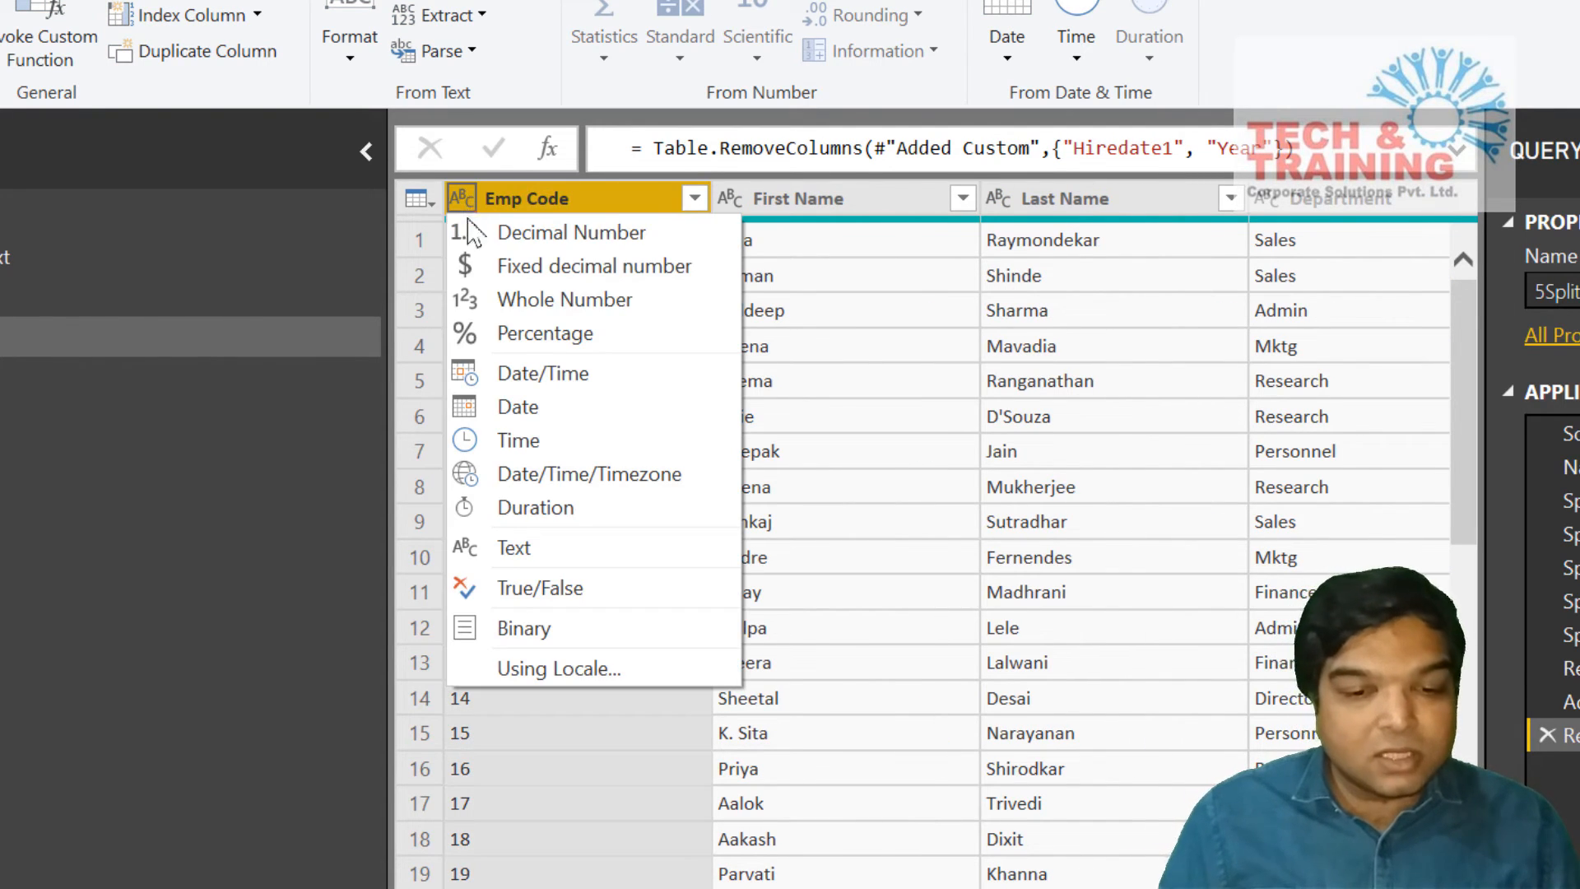
{"action": "left_click", "coordinate": [508, 302]}
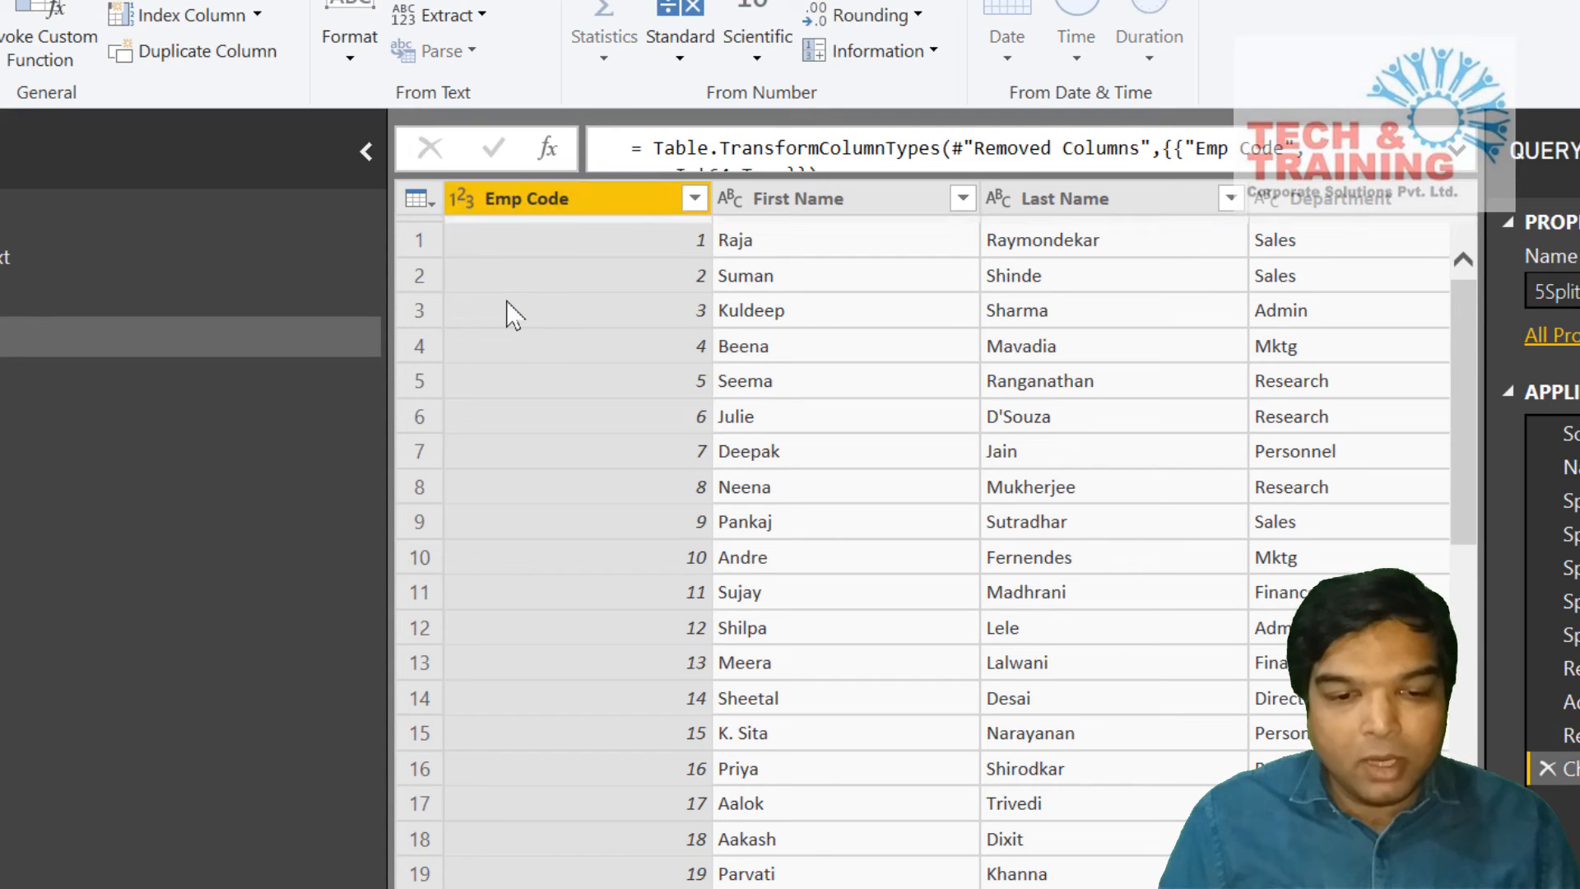
{"action": "left_click", "coordinate": [993, 426]}
{"action": "scroll", "coordinate": [993, 426], "scroll_direction": "right", "scroll_amount": 10}
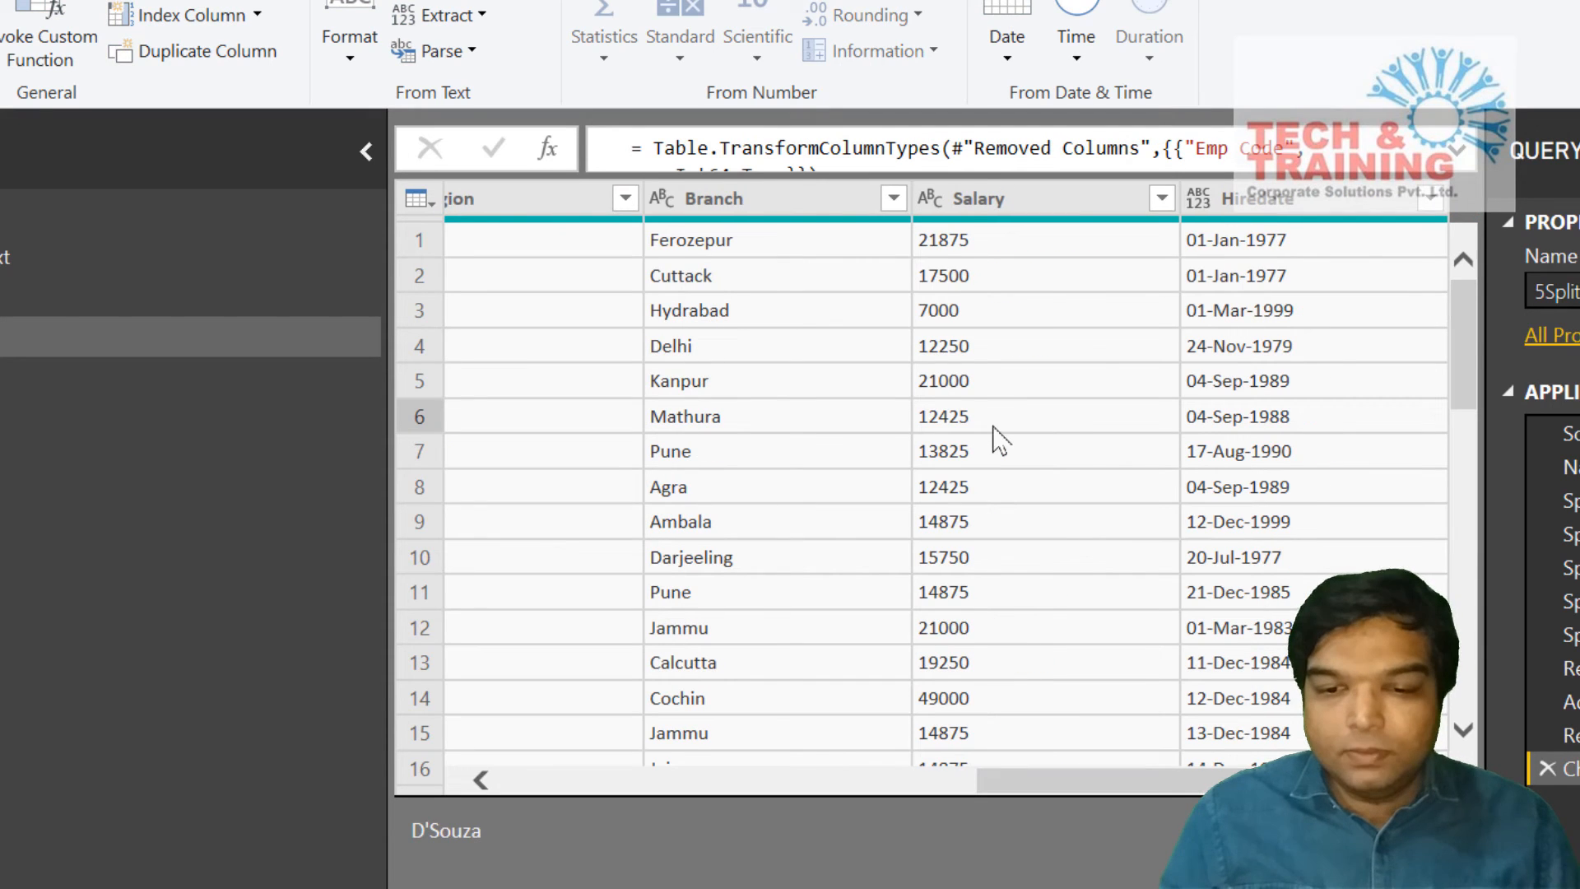
Set the Hiredate column's data type to Date and Salary's to Decimal Number, and close and apply the queries.
{"action": "left_click", "coordinate": [1198, 200]}
{"action": "left_click", "coordinate": [1255, 407]}
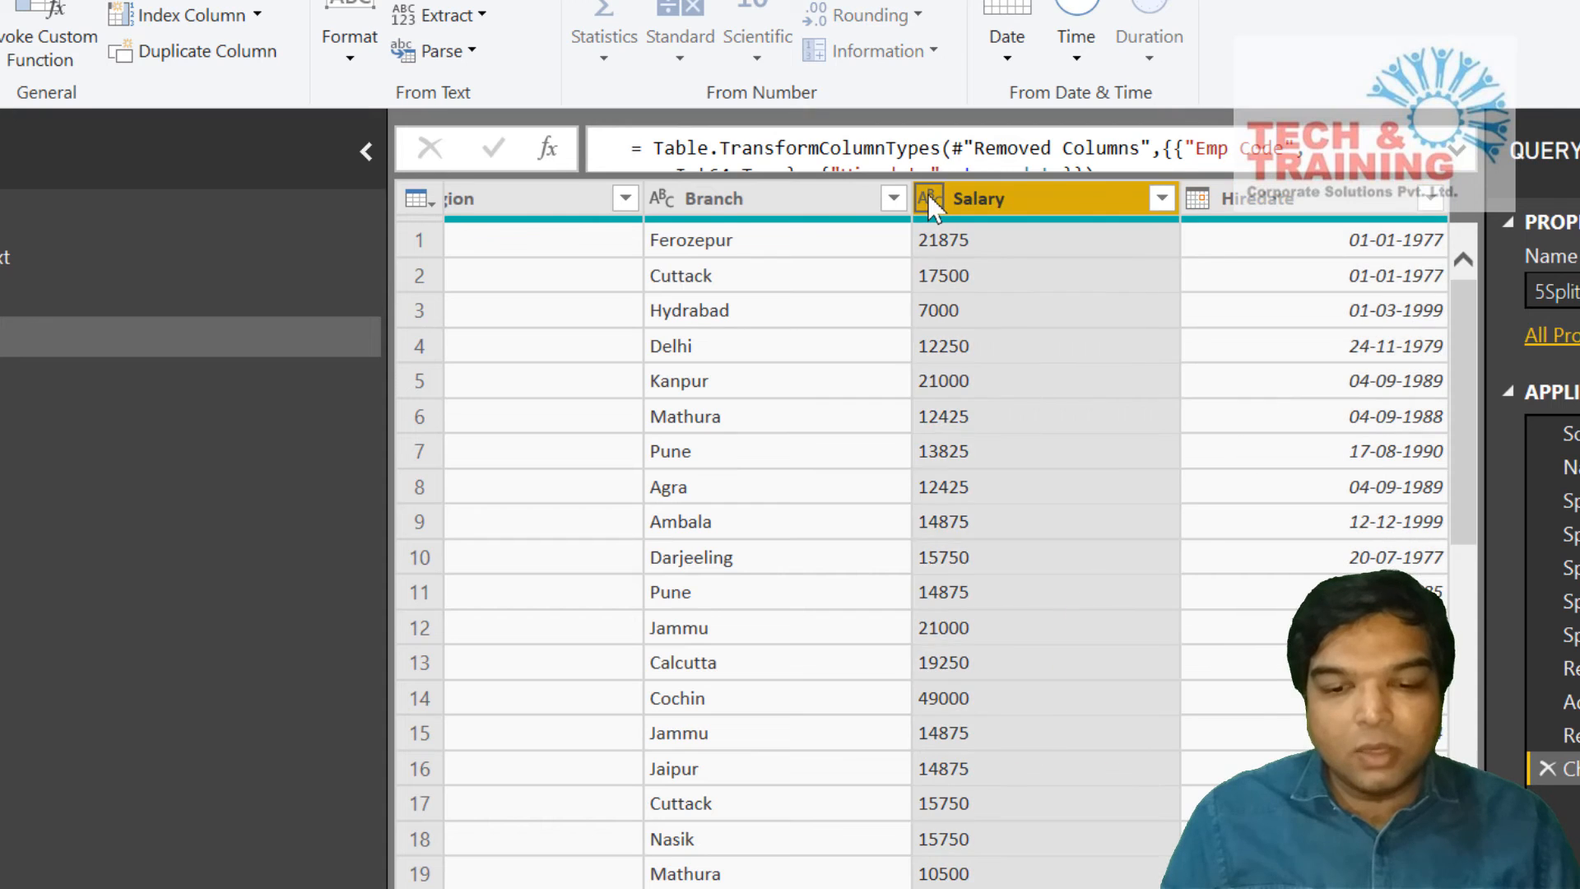
{"action": "left_click", "coordinate": [928, 198]}
{"action": "left_click", "coordinate": [1024, 234]}
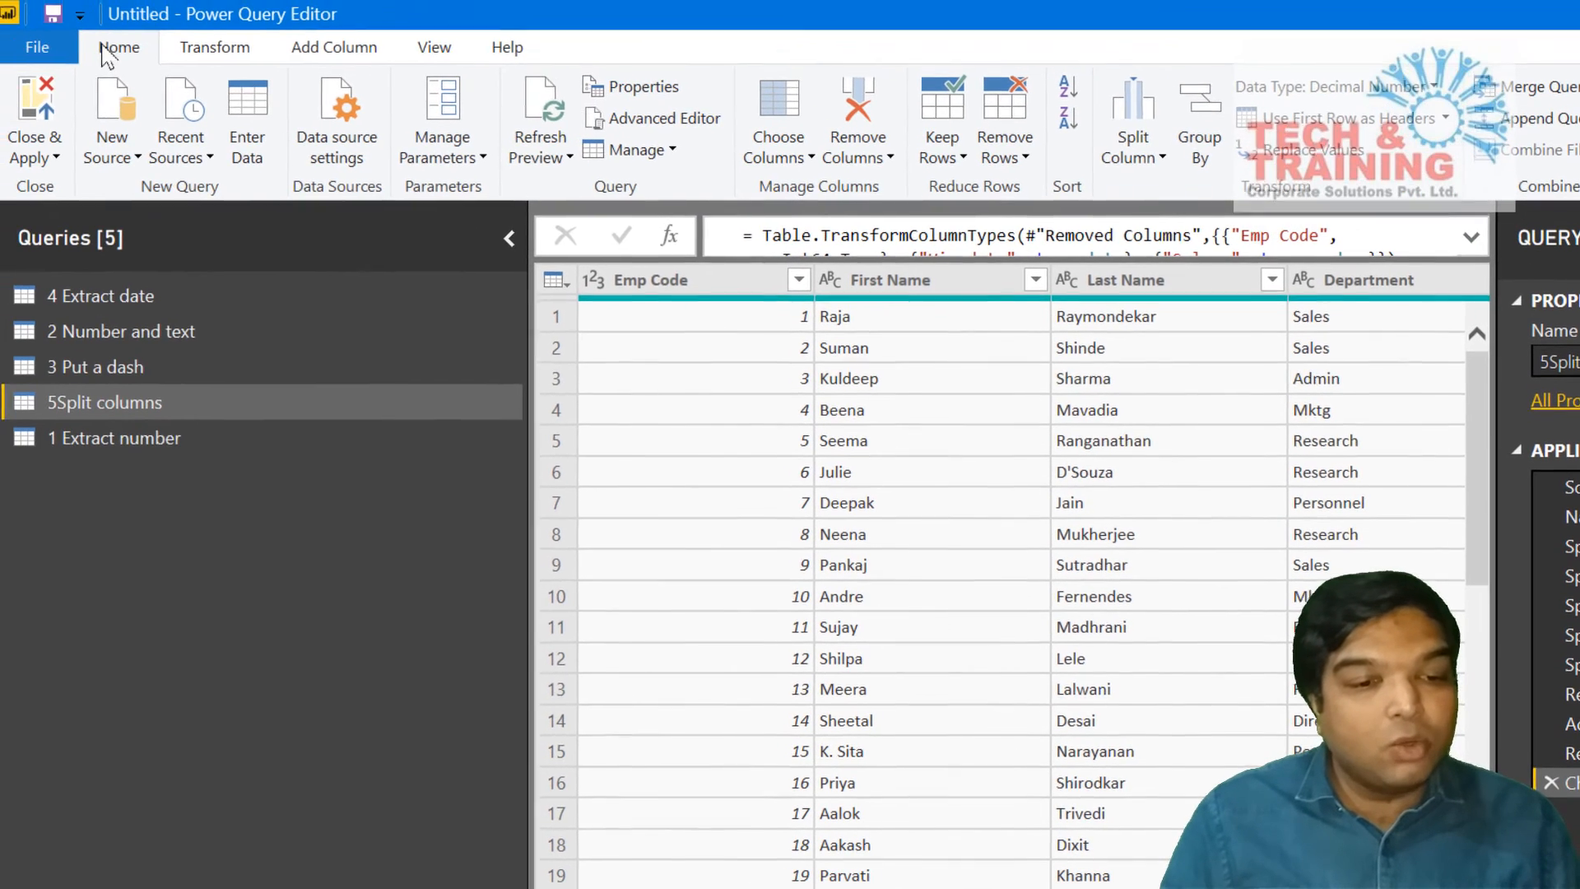
{"action": "left_click", "coordinate": [47, 111]}
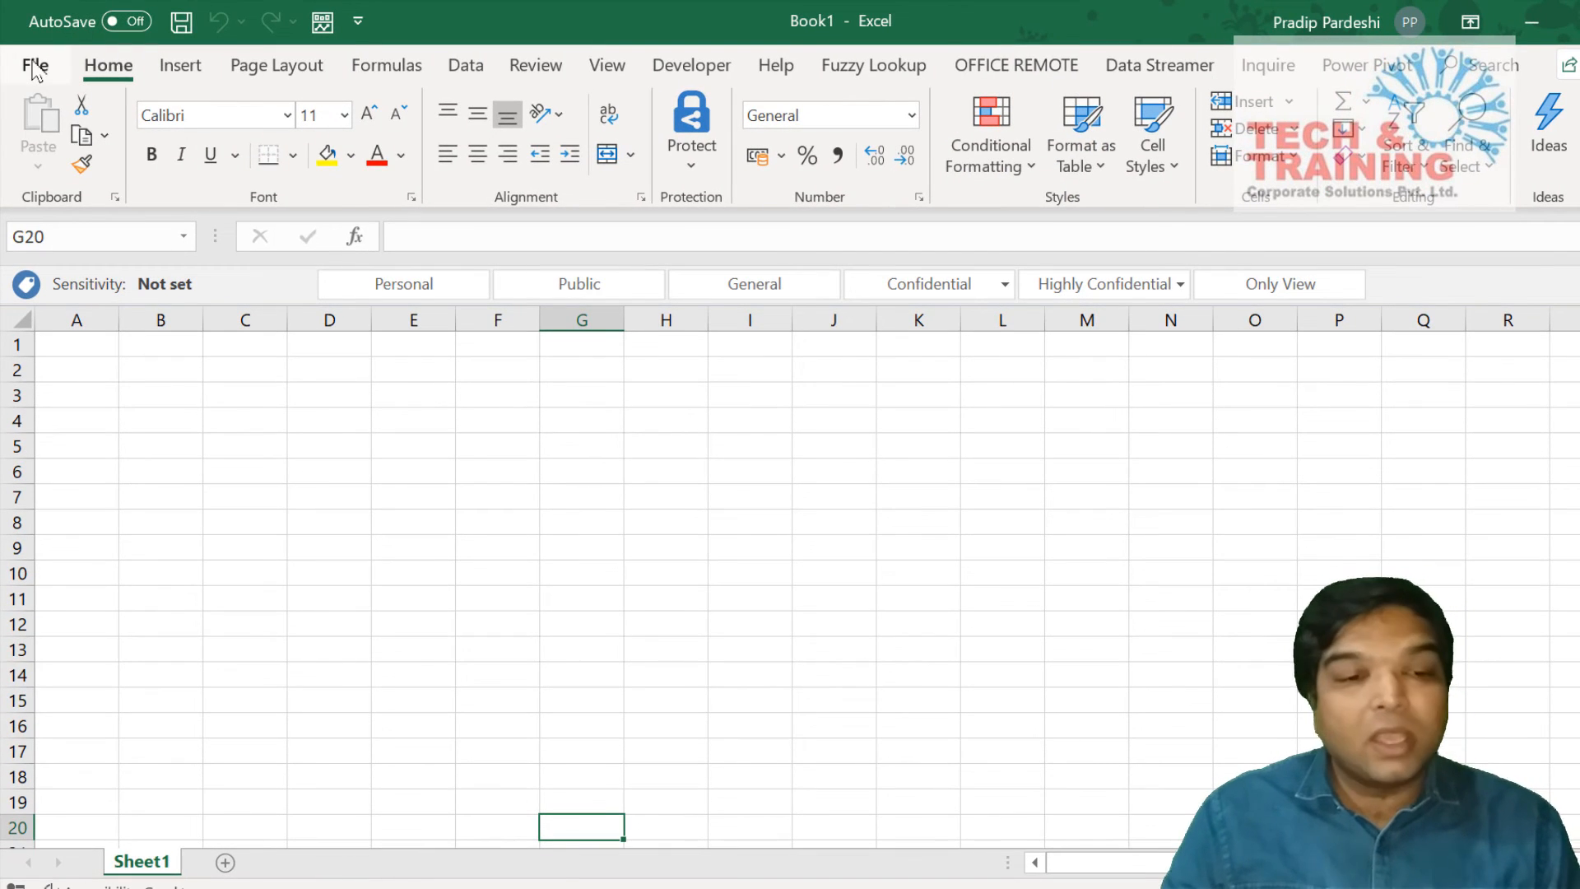
Switch to Excel and load the combined employee table from the Extract Data sheet of Excel training file.xlsx into Power Query.
{"action": "left_click", "coordinate": [34, 66]}
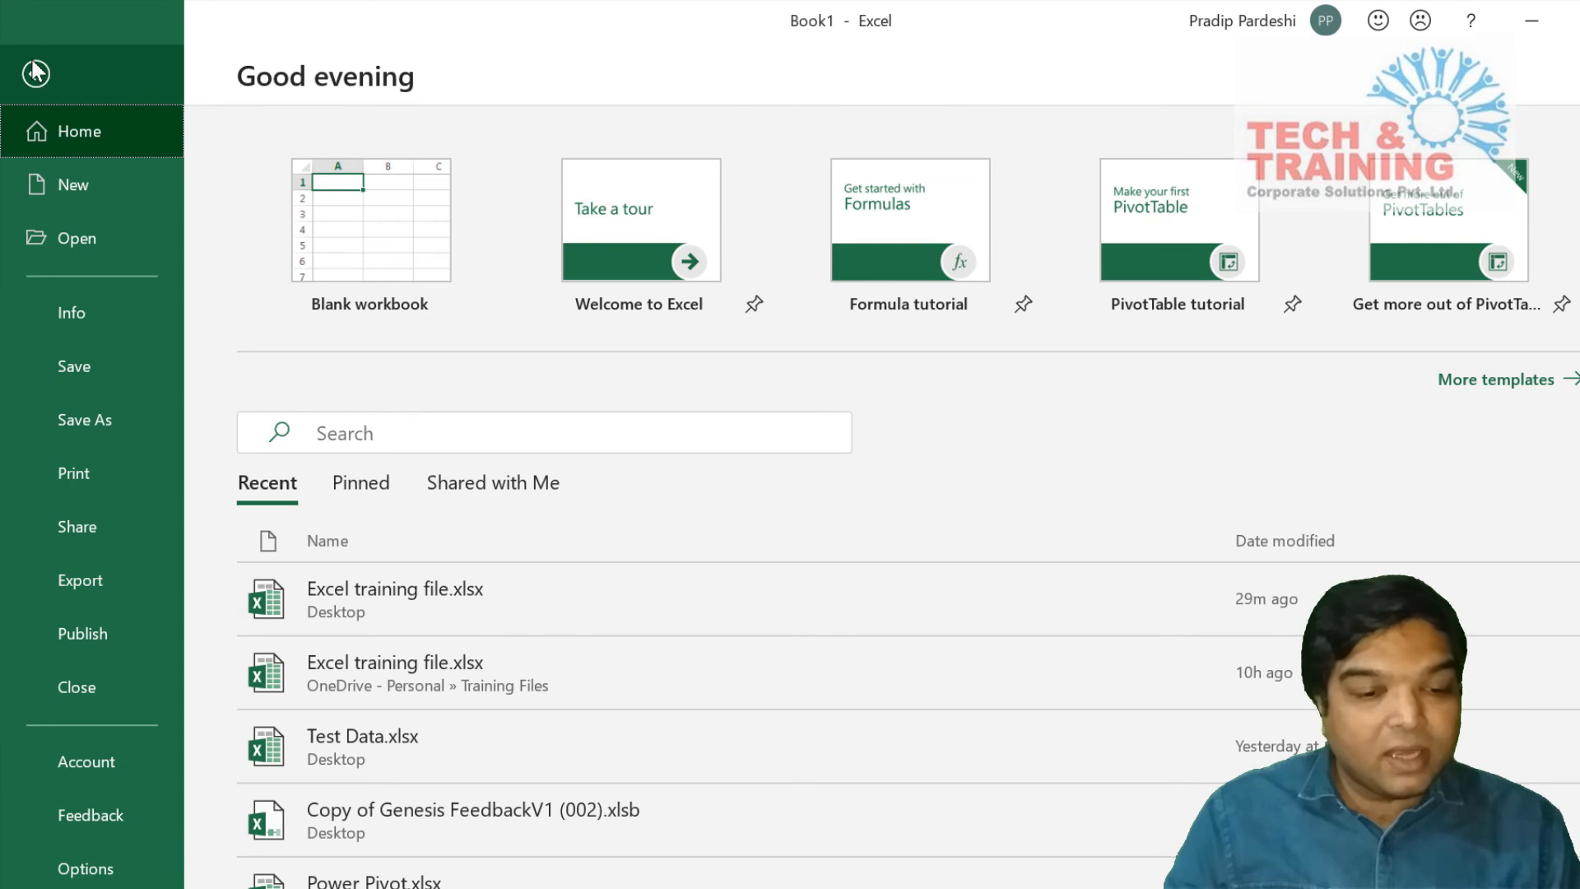
{"action": "key", "text": "Escape"}
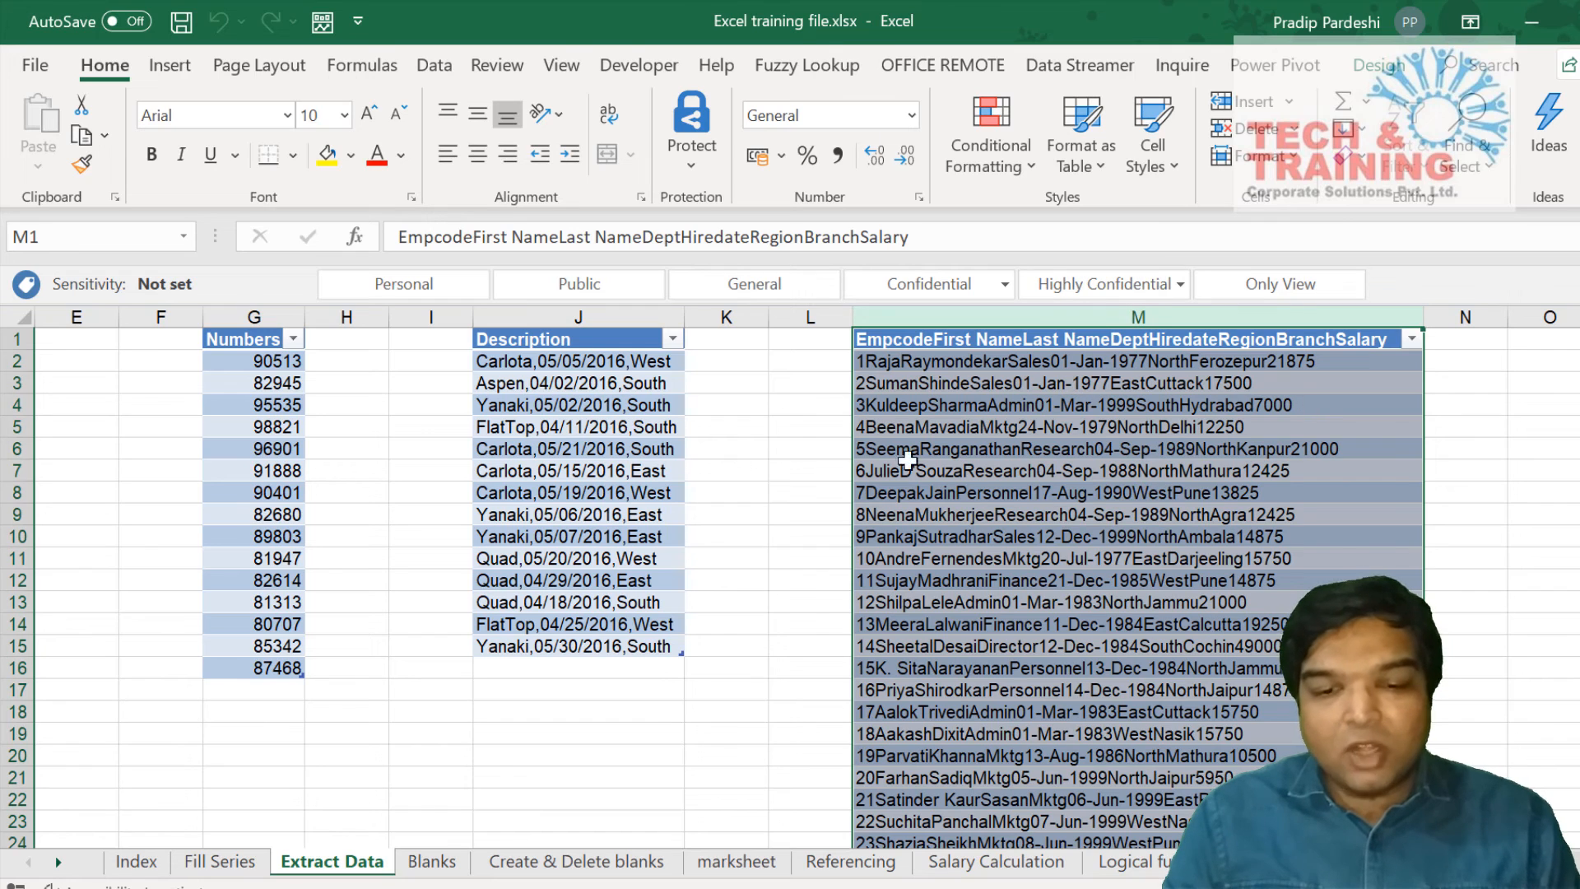
{"action": "left_click", "coordinate": [434, 66]}
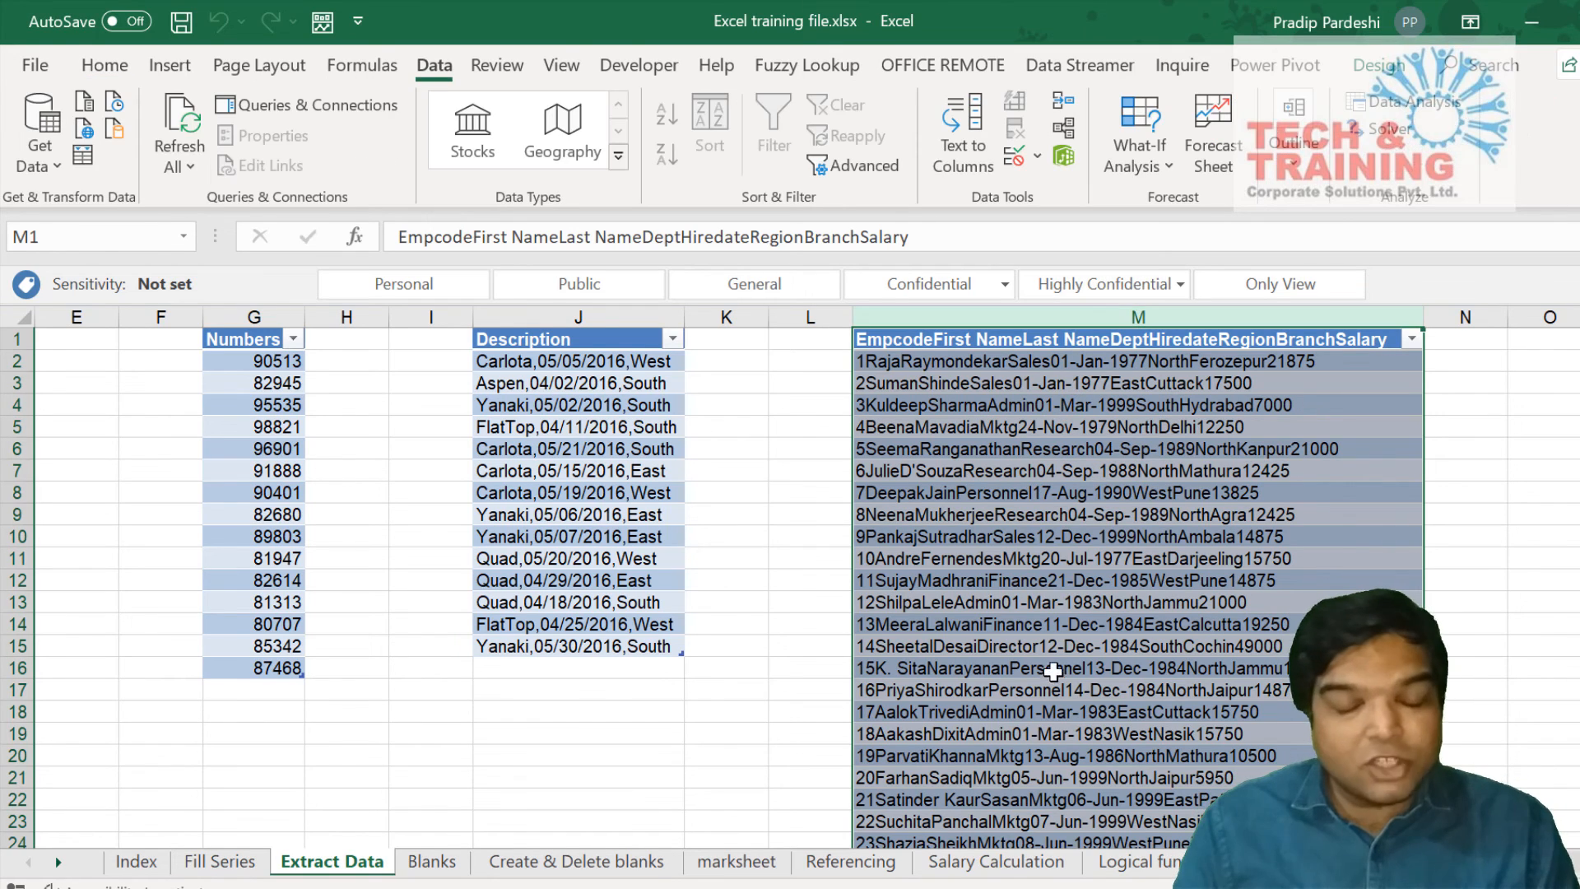
{"action": "left_click", "coordinate": [81, 162]}
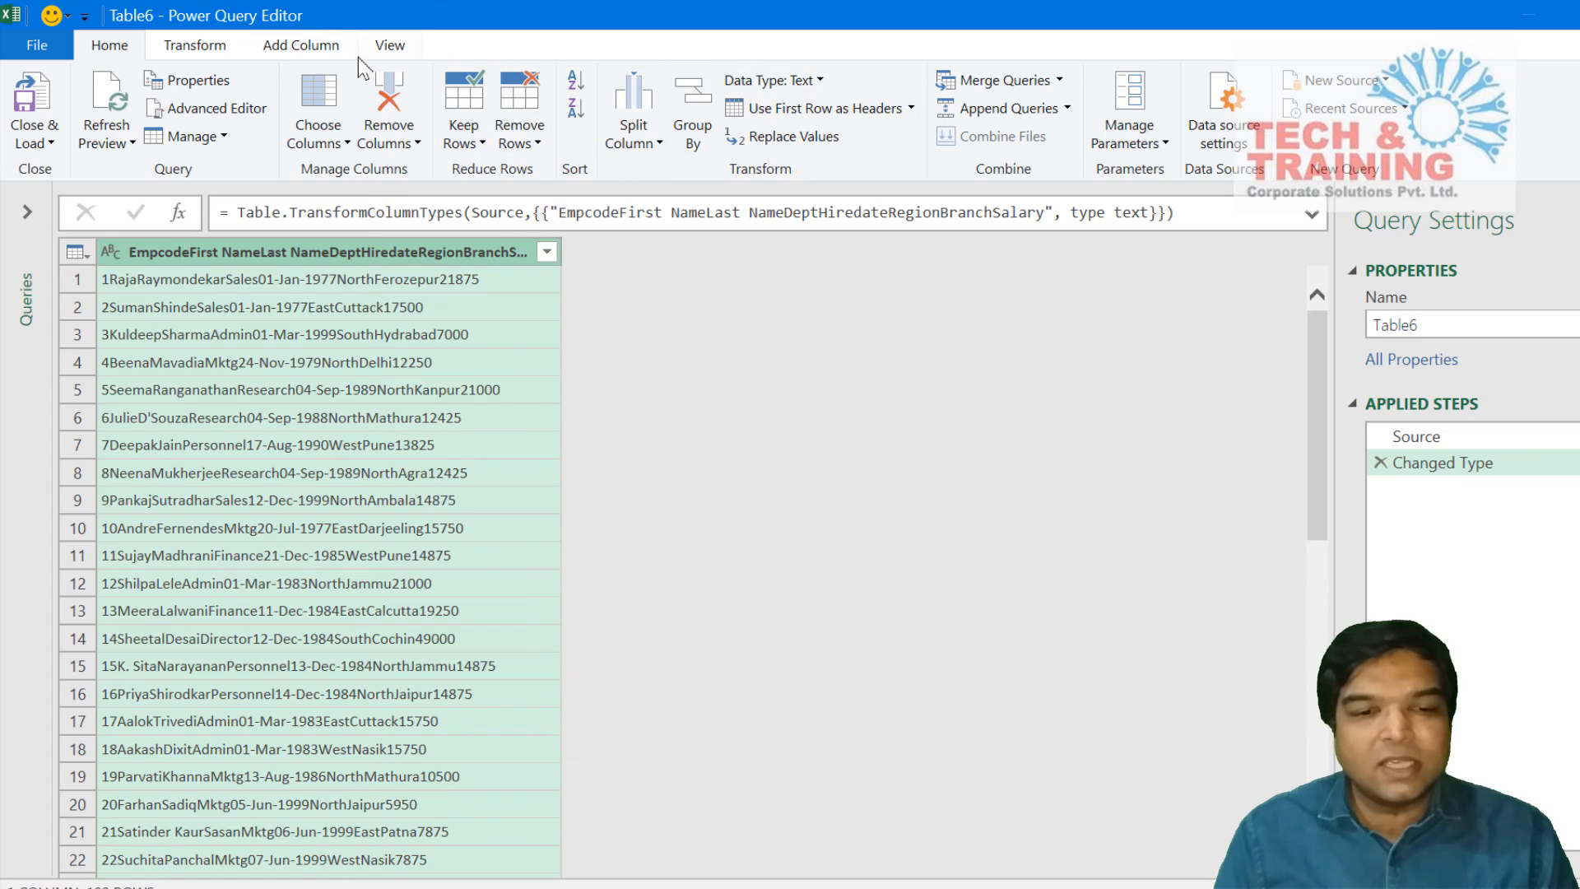
Display the Split Column options for the combined employee data column.
{"action": "left_click", "coordinate": [190, 45]}
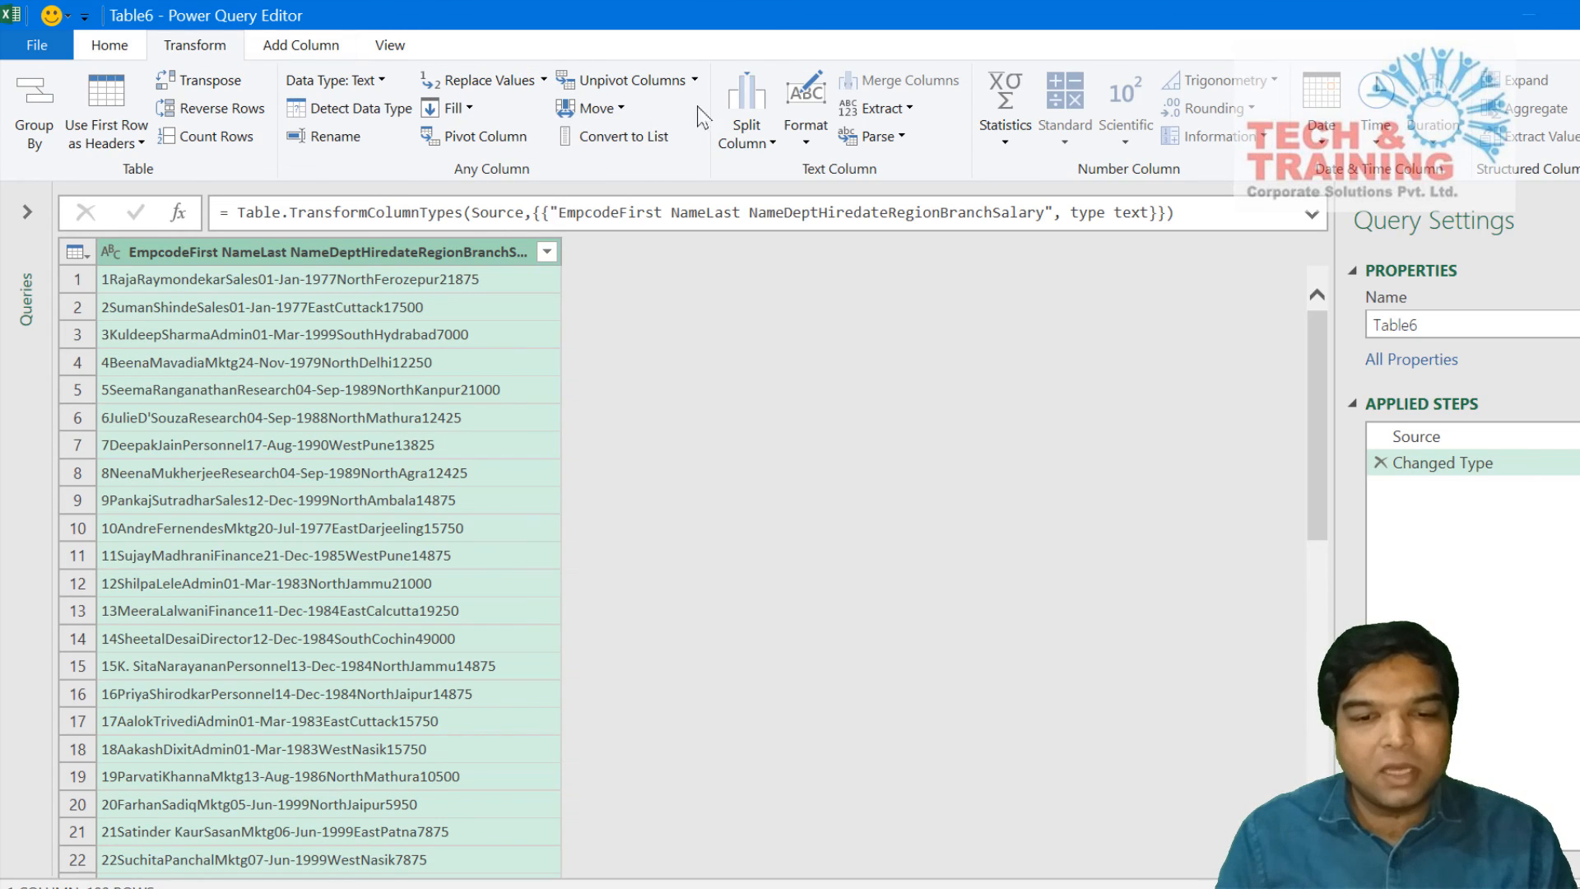
{"action": "left_click", "coordinate": [749, 124]}
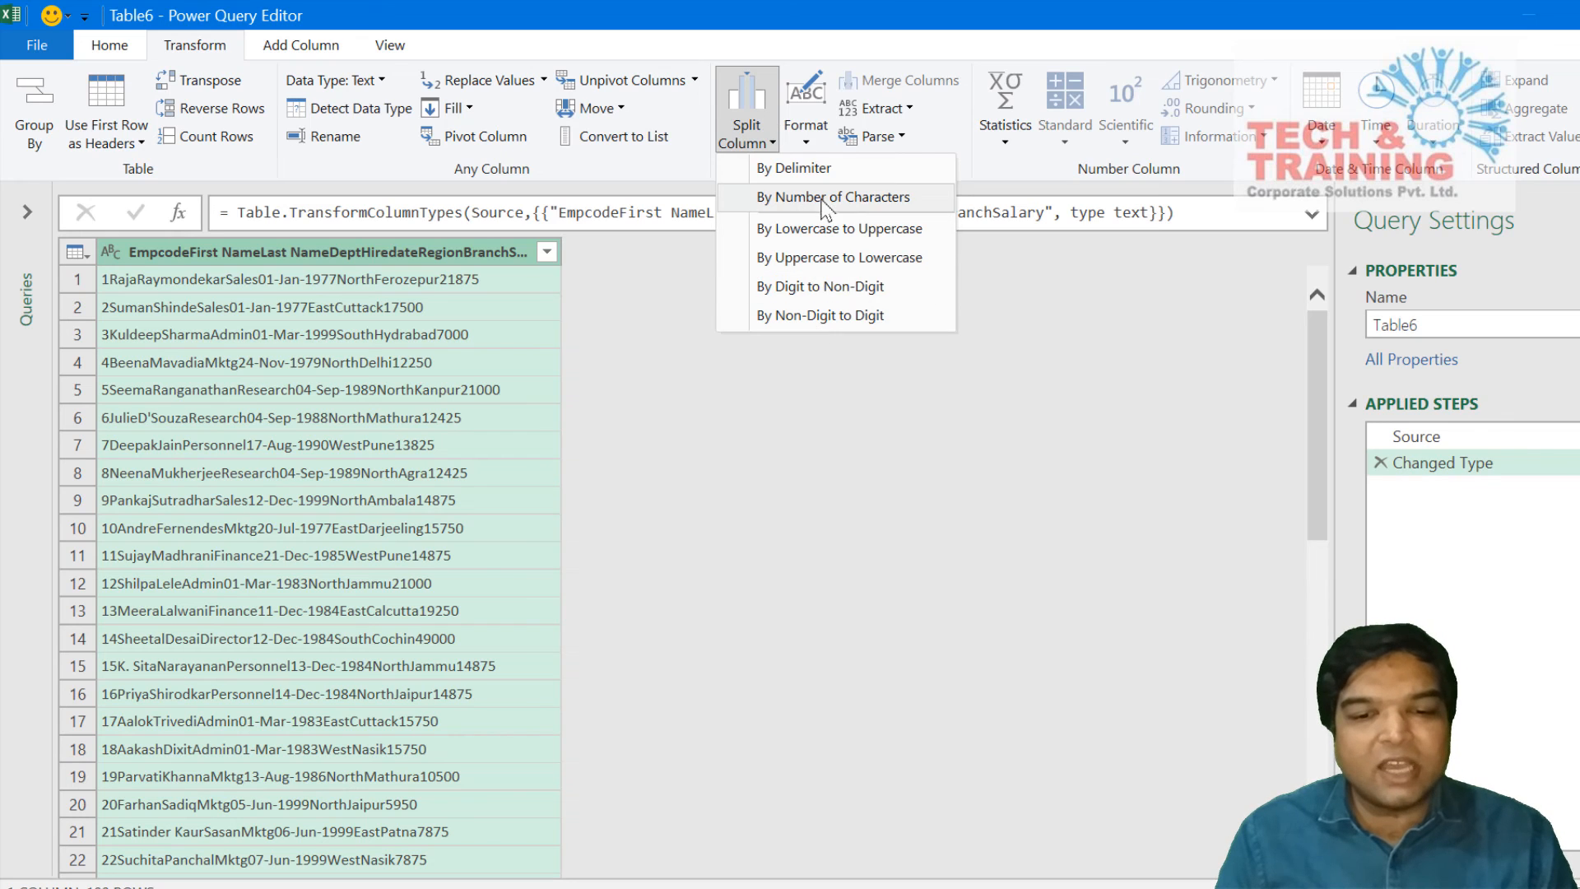